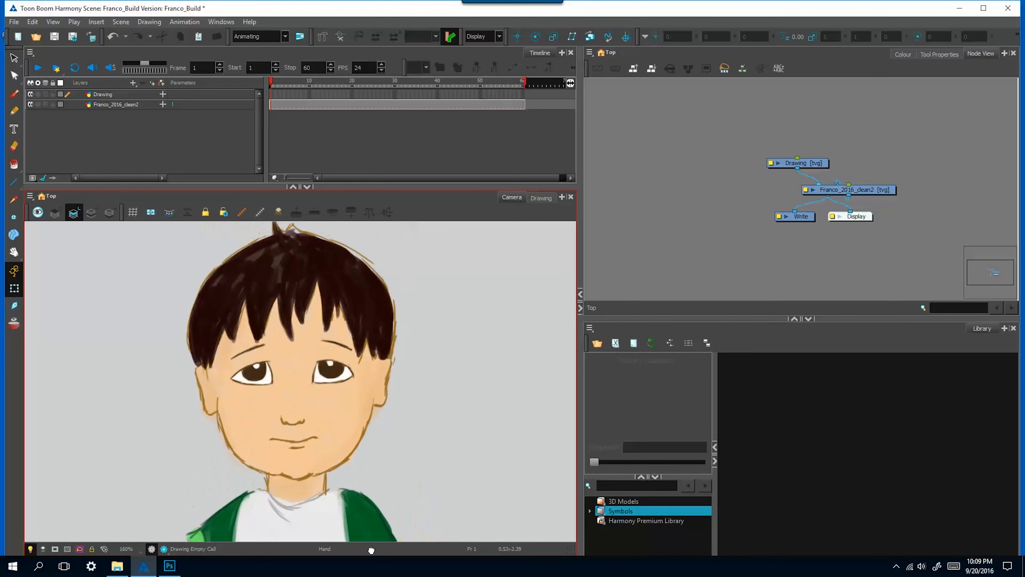
Step: Spread the Drawing and Franco_2016_clean2 nodes apart above the Composite, and lock the Franco_2016_clean2 layer
drag(418, 426, 427, 434)
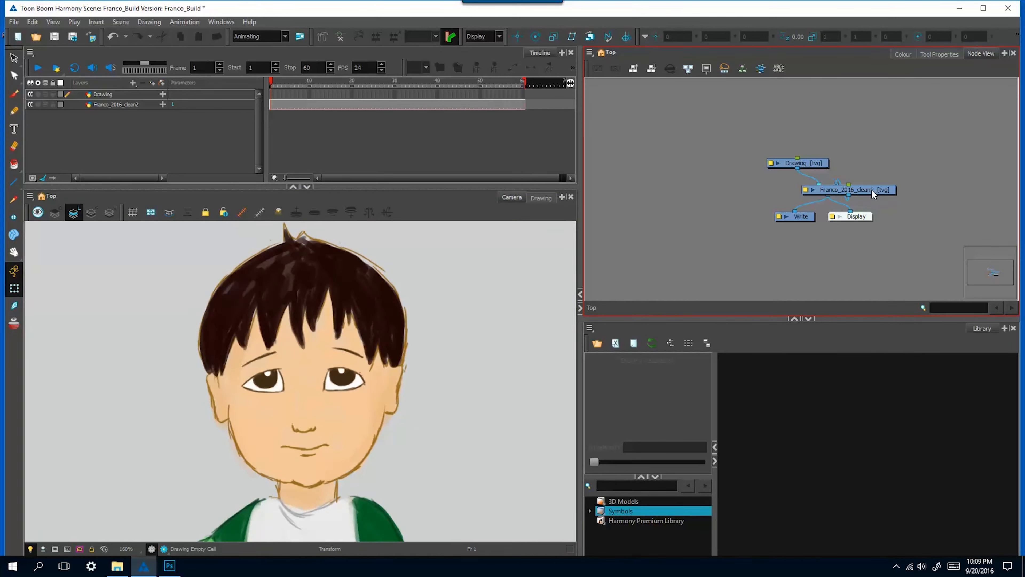
drag(872, 191, 899, 163)
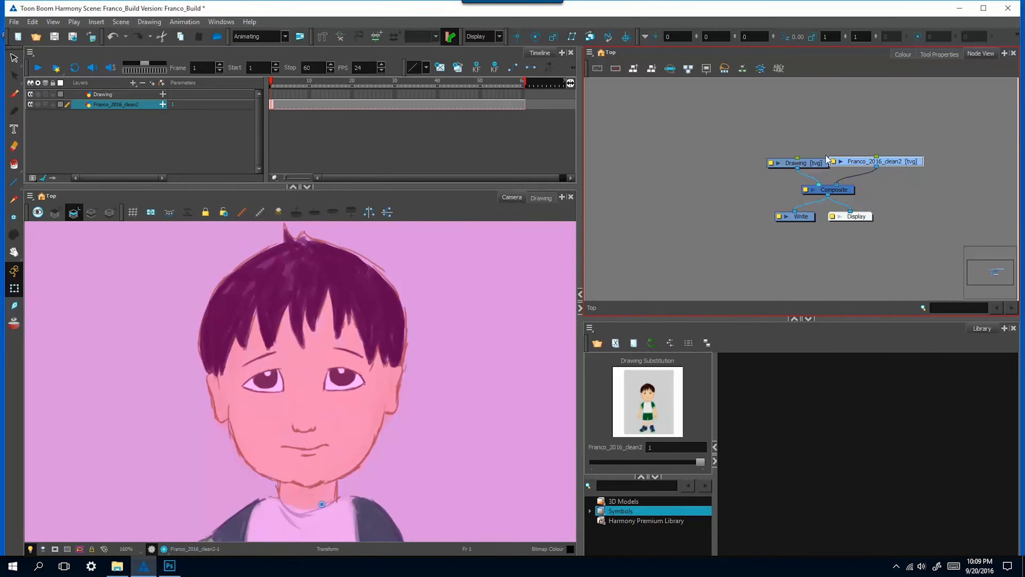
drag(809, 160, 781, 110)
drag(902, 163, 911, 162)
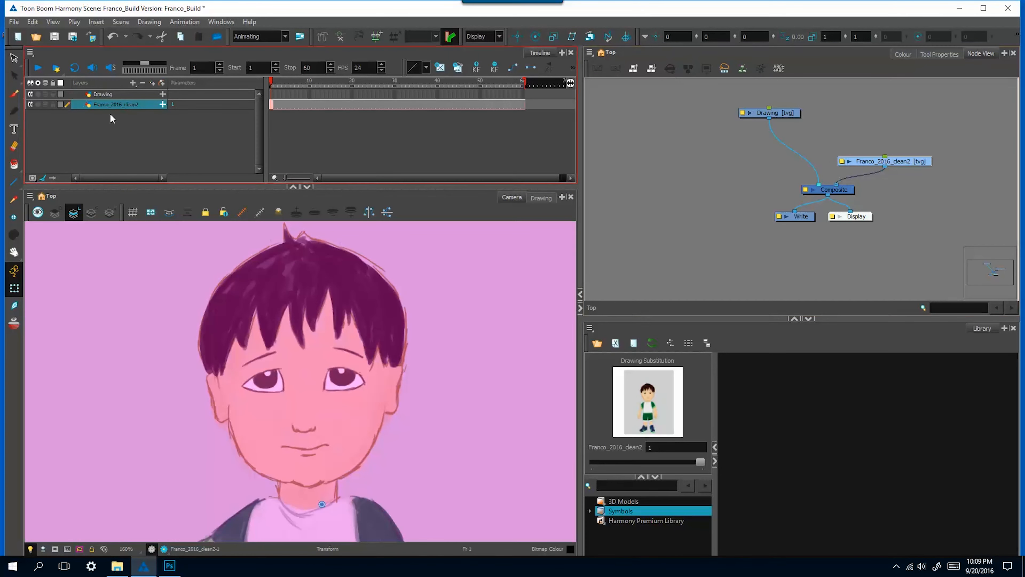
click(52, 104)
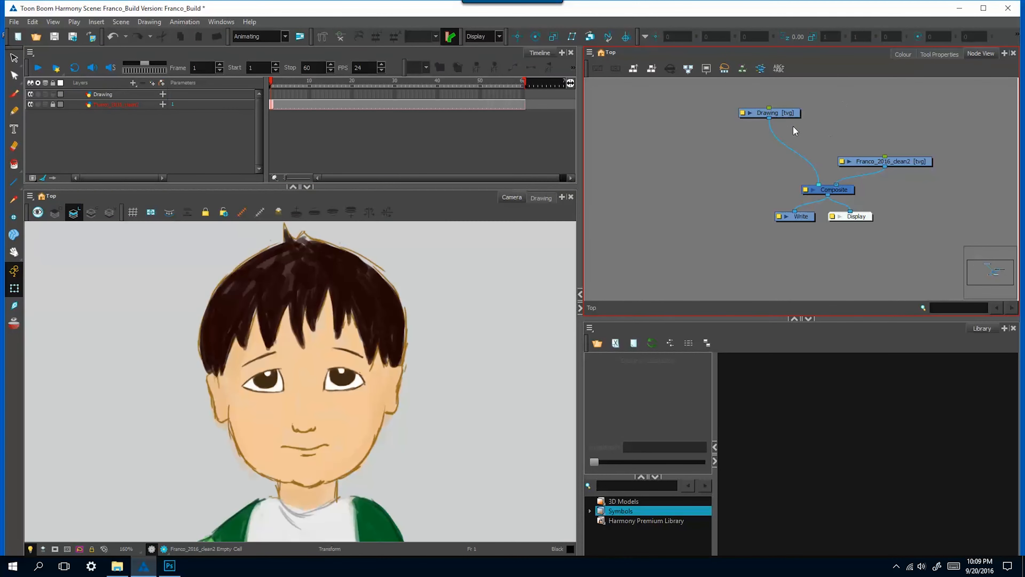
drag(787, 113, 754, 146)
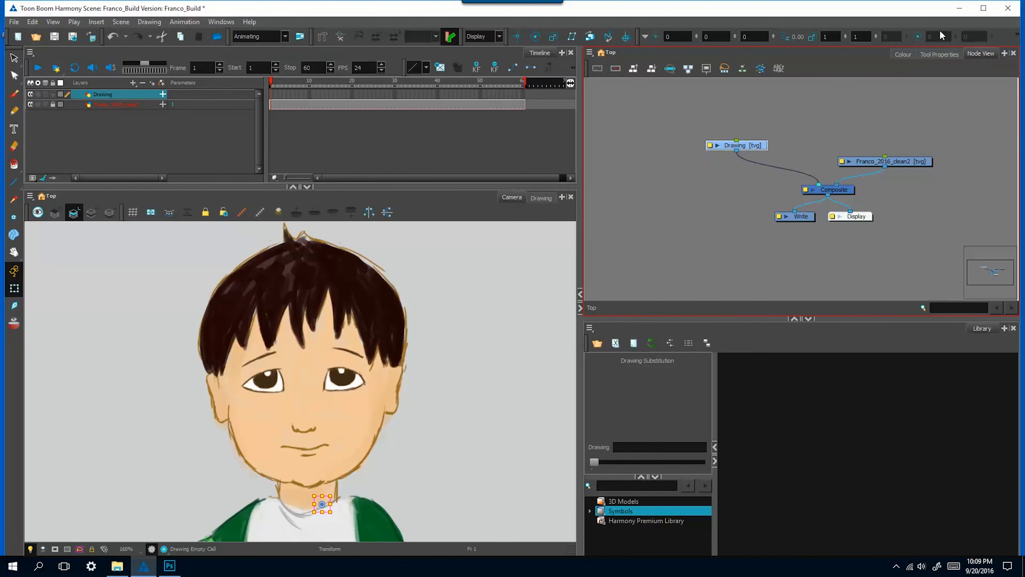
Step: Remove the default colours, from Black through Vectorized Line, from the Franco_Build palette
click(908, 53)
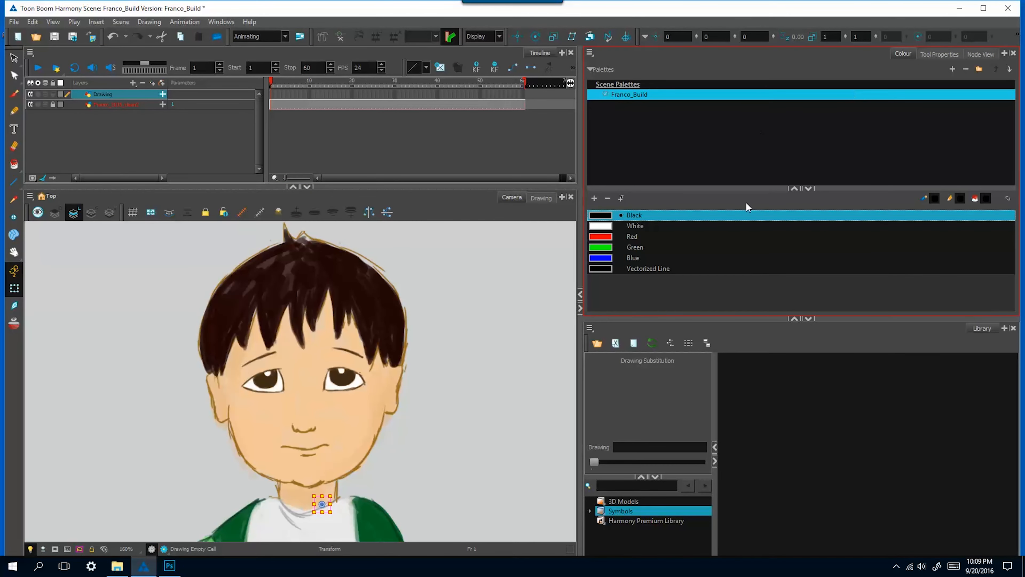
click(607, 199)
click(607, 198)
click(608, 199)
click(608, 198)
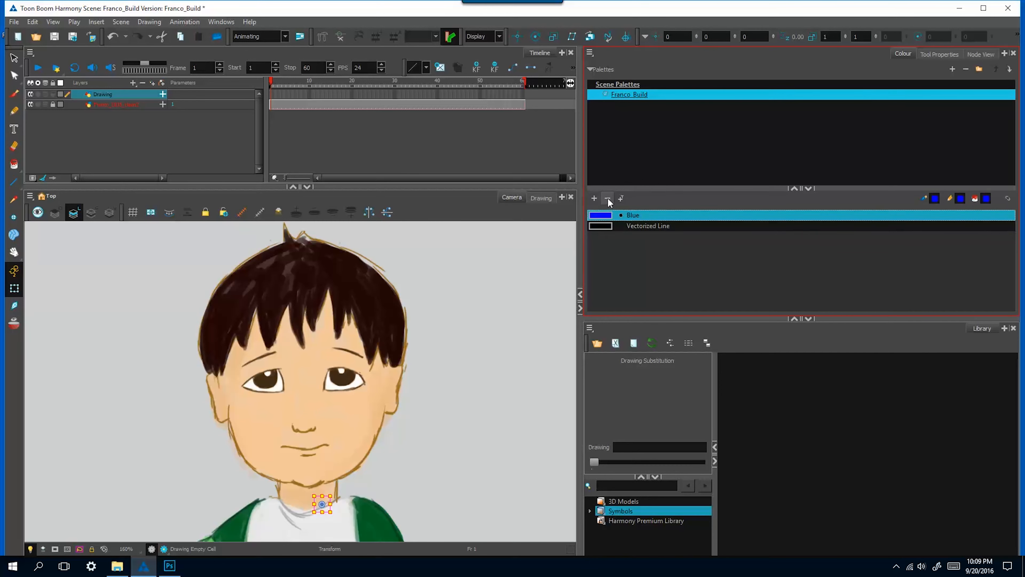
click(607, 198)
click(608, 197)
Step: Add a colour named Skin Tone 01 to the Franco_Build palette, sampled from the skin of the character's face
click(594, 198)
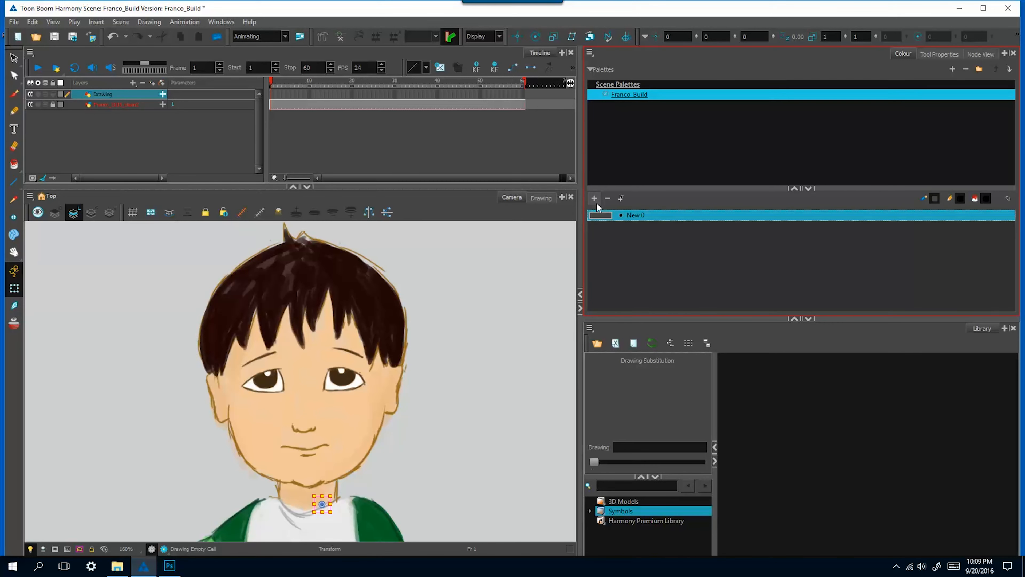
double_click(601, 218)
click(624, 233)
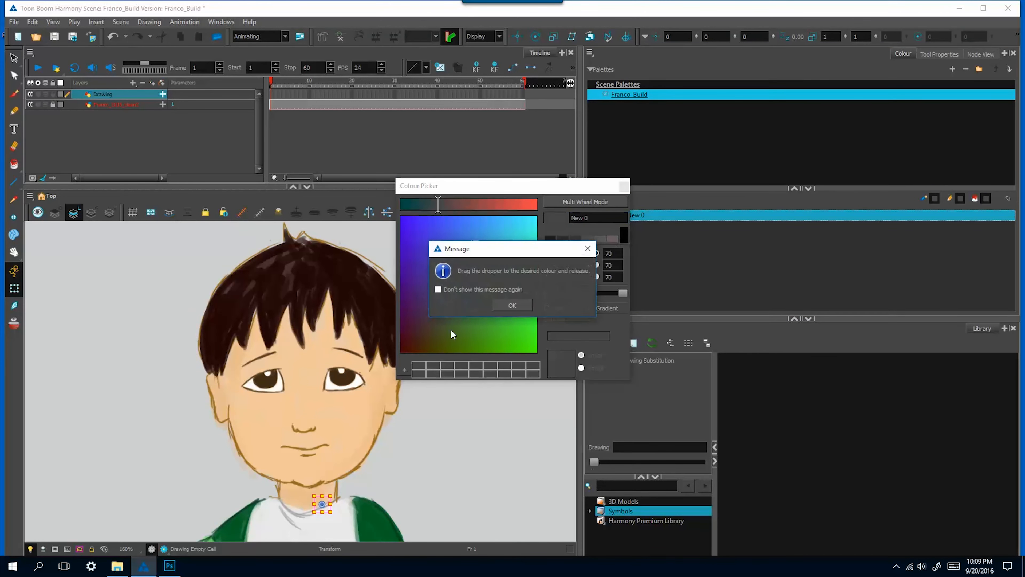
click(512, 305)
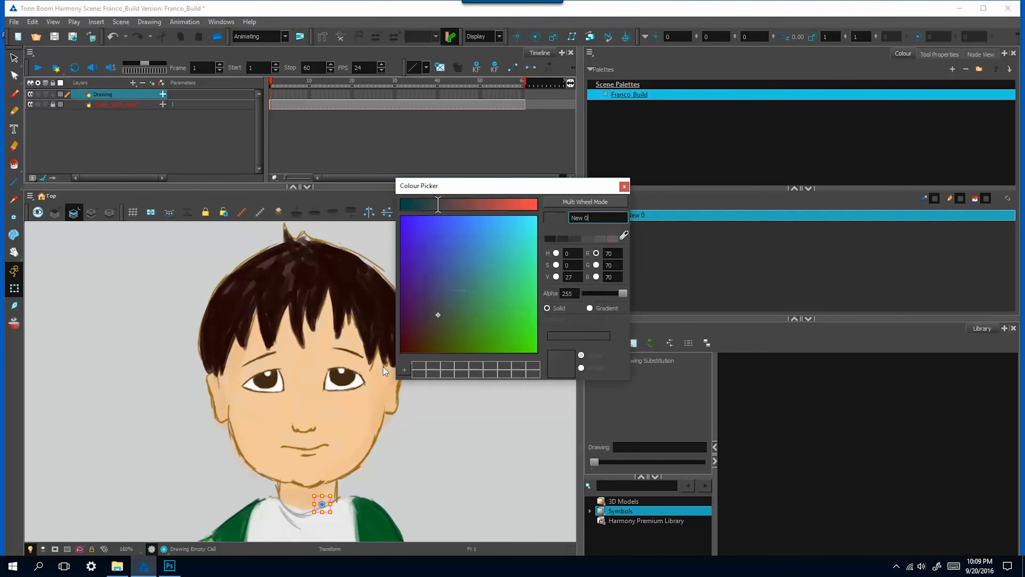
click(361, 404)
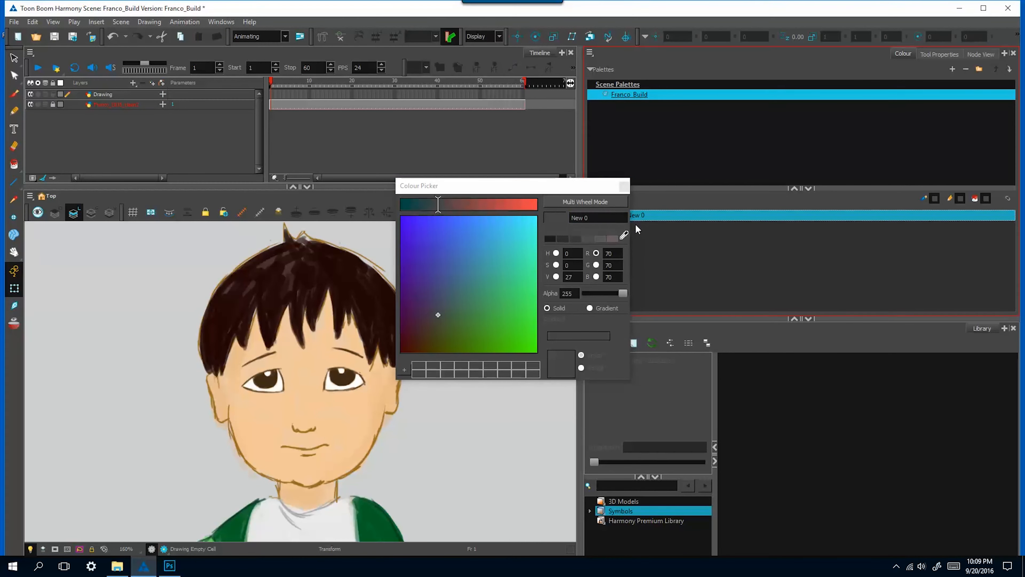
drag(624, 234, 319, 446)
drag(351, 412, 381, 389)
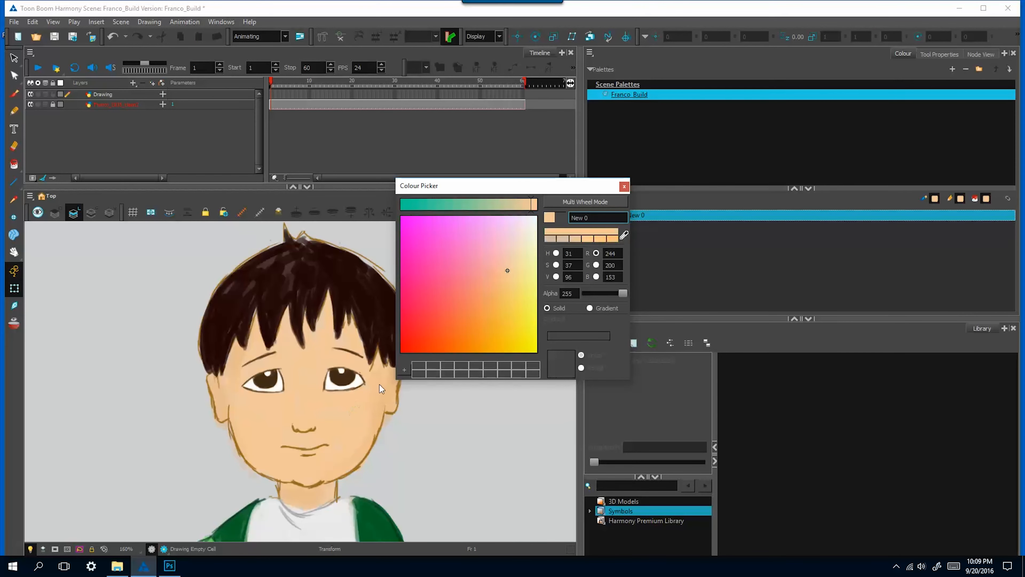
triple_click(596, 218)
text(Skin Ton)
click(623, 186)
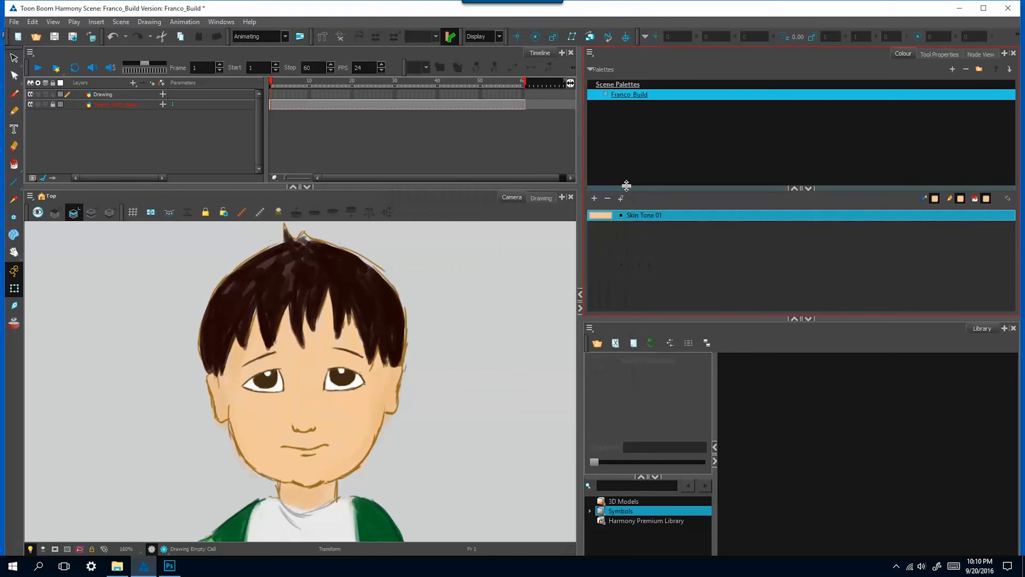
Step: Add a second skin colour named Skin Tone 02, sampled from the slightly darker skin at the cheek's edge
click(594, 198)
double_click(605, 226)
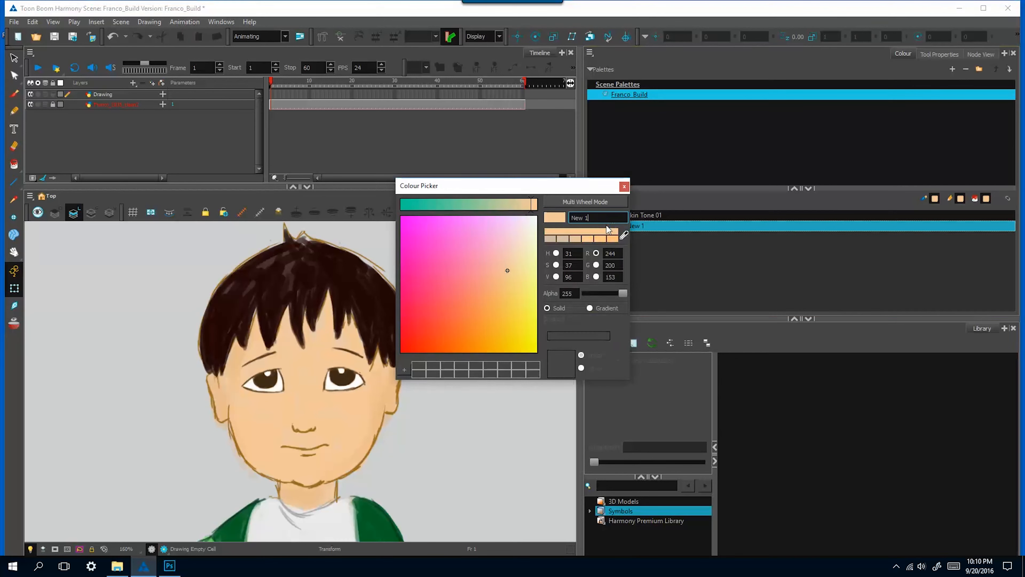
click(624, 236)
click(378, 420)
text(Skin Tone 02)
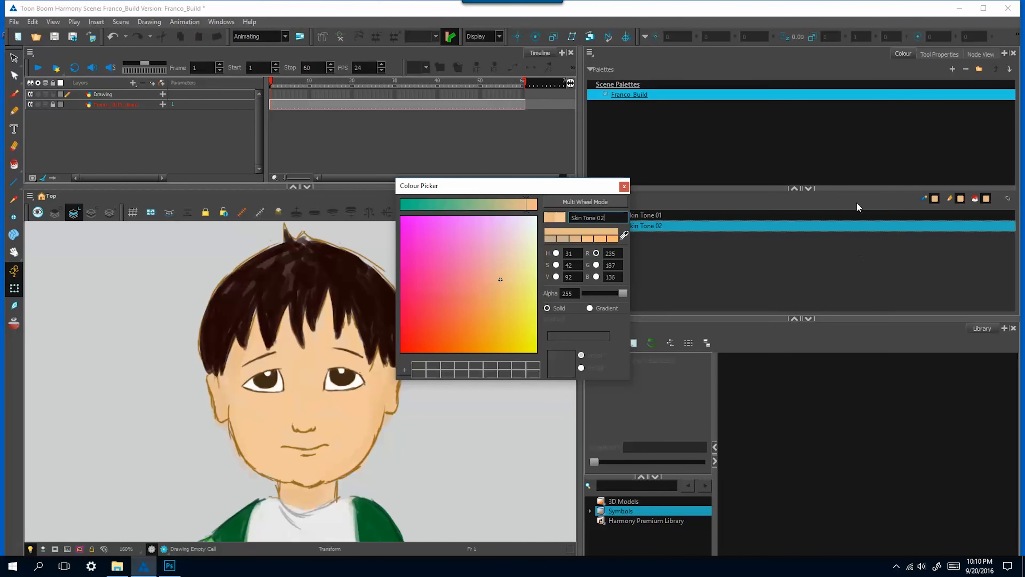
click(624, 186)
Step: Add a colour named Skin Outline, sampled from the jaw's outline and shifted to a redder, more muted brown
click(594, 199)
double_click(603, 236)
click(624, 235)
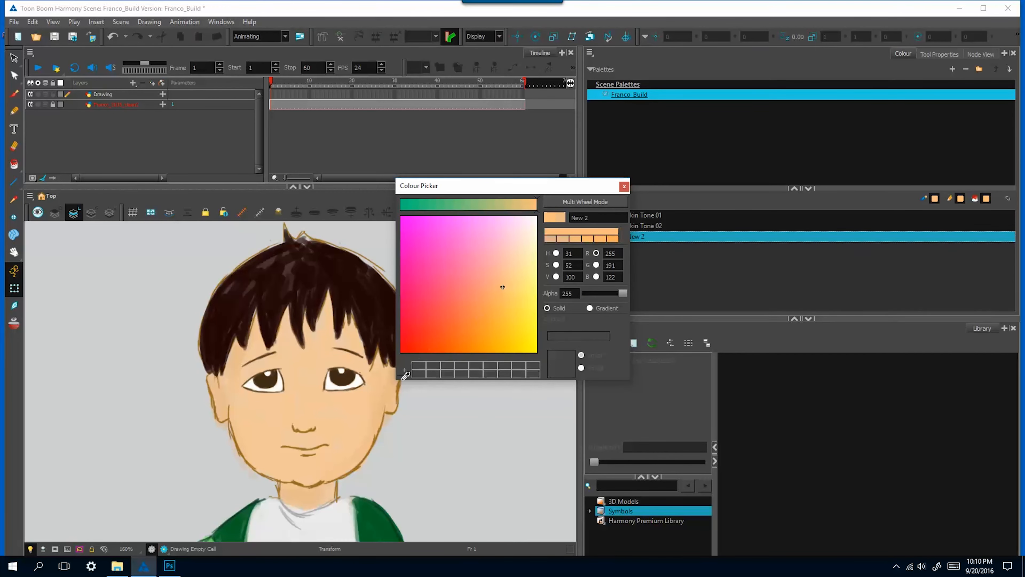
click(362, 465)
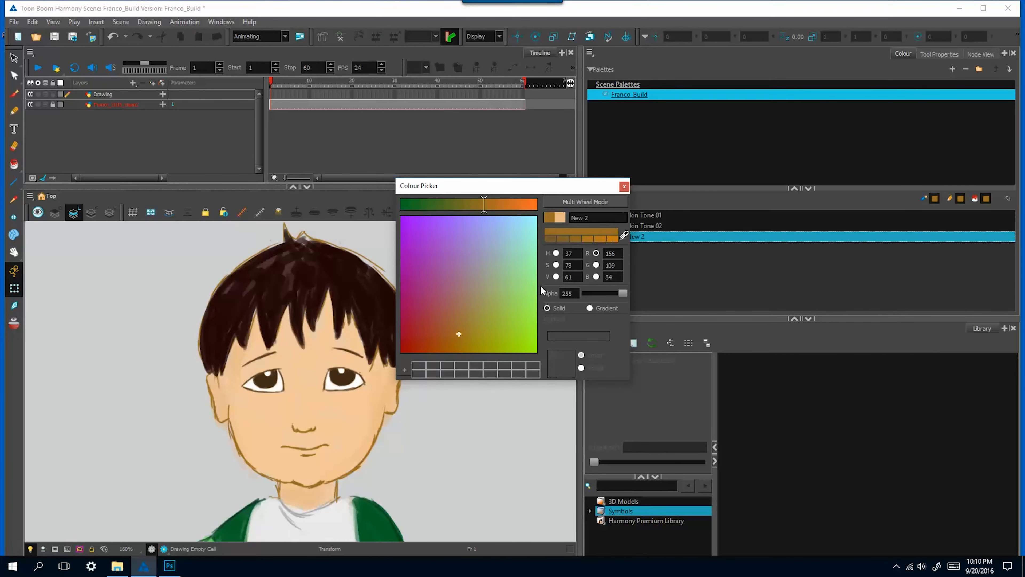
click(446, 330)
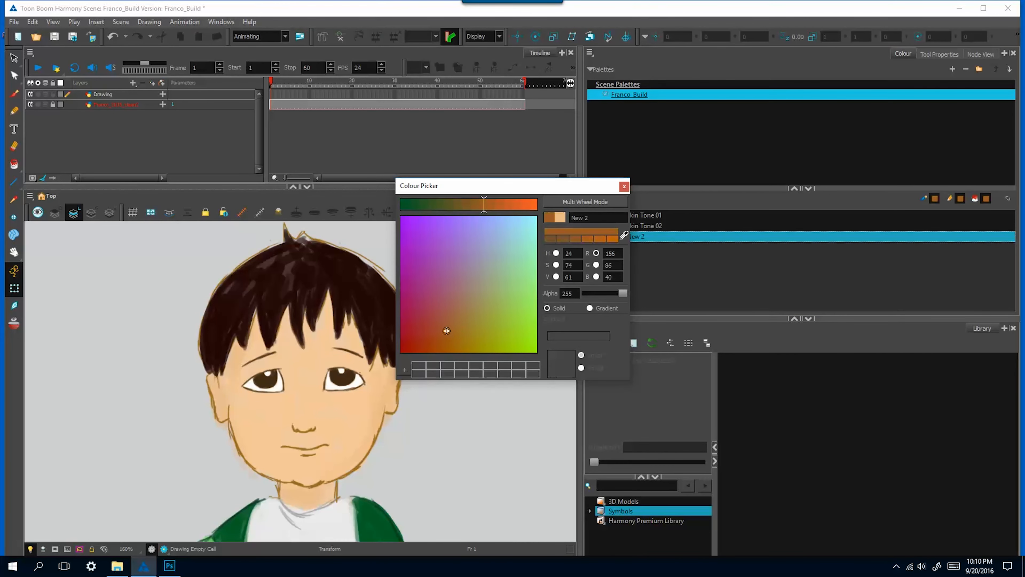
click(551, 239)
click(623, 186)
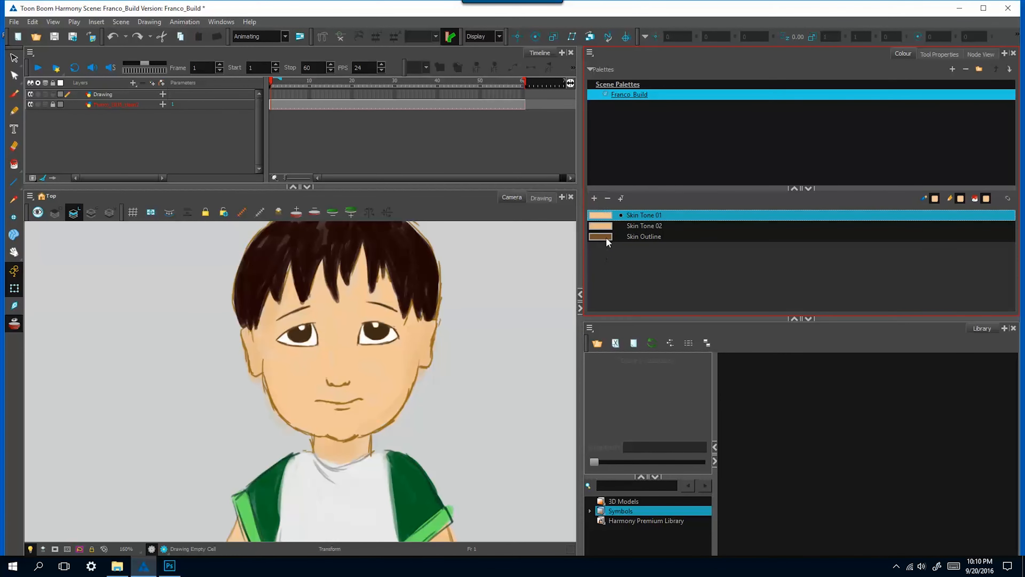
Step: Add a palette colour named Hair 01 and open its colour for editing
click(605, 237)
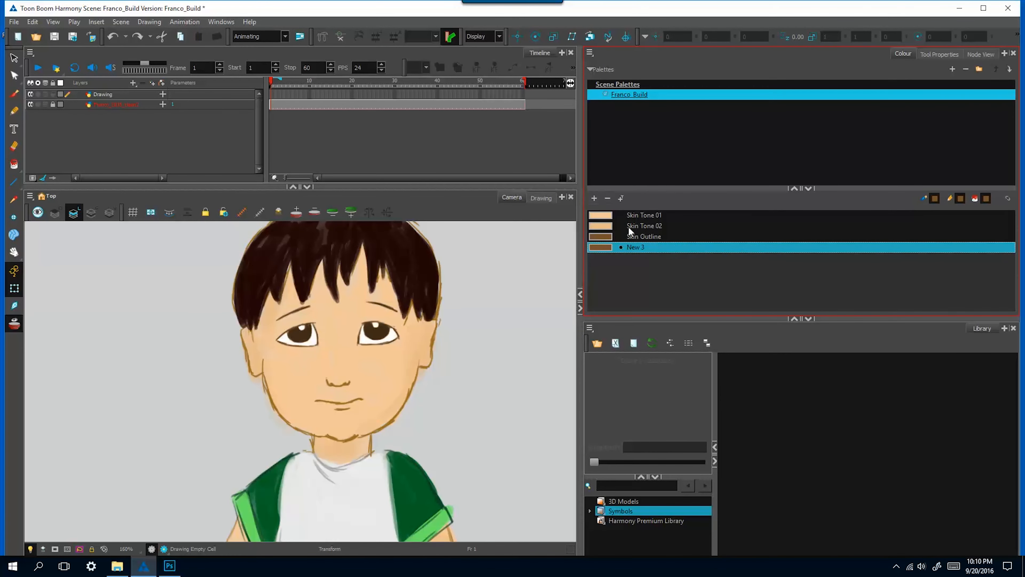
text(Hair 01)
key(Return)
double_click(599, 247)
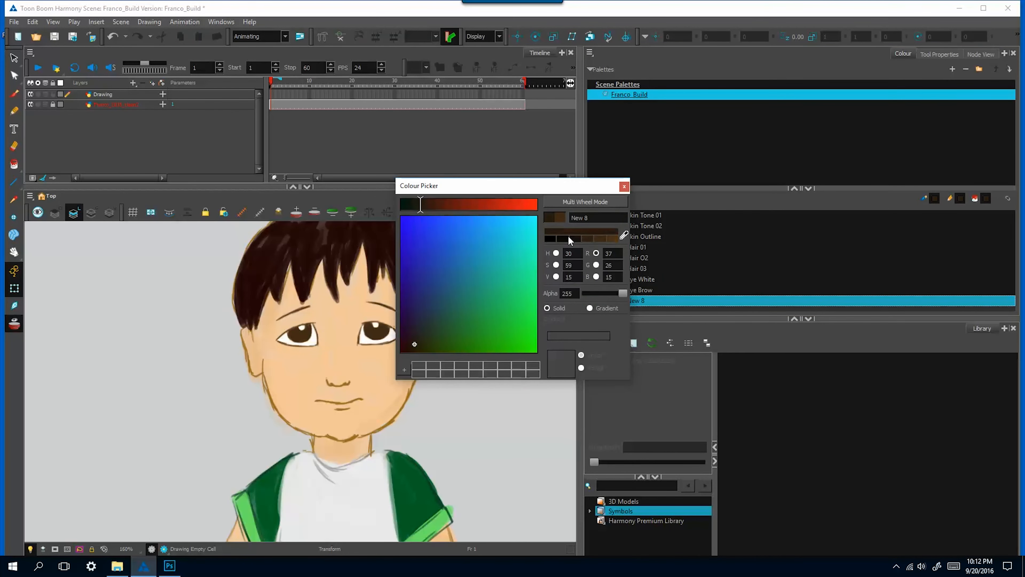
text(E)
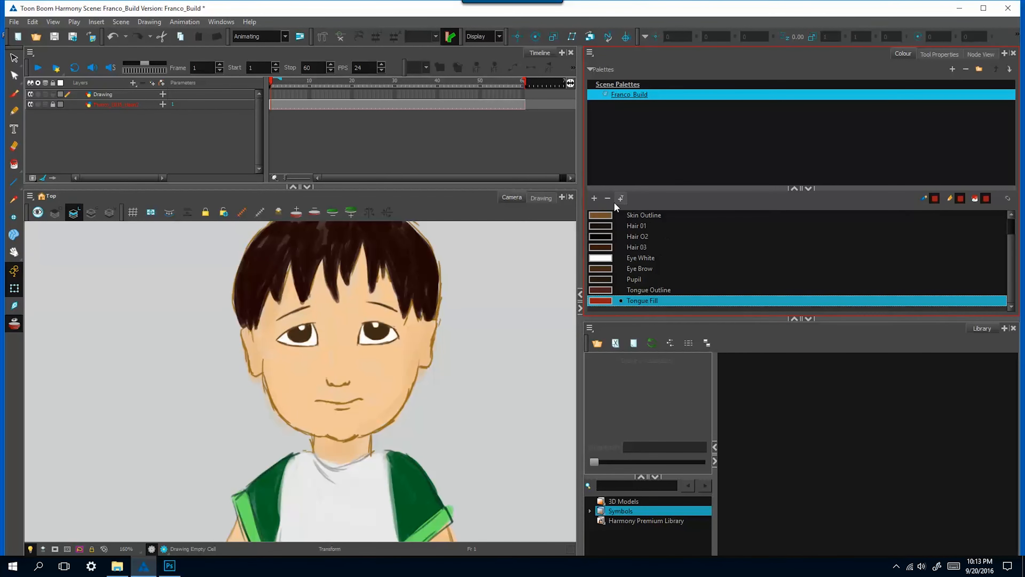
Step: Add a colour named Shirt White to the palette, sampled from the white front of the shirt
click(594, 198)
text(Shirt White)
key(Return)
scroll(630, 283, down, 2)
double_click(601, 301)
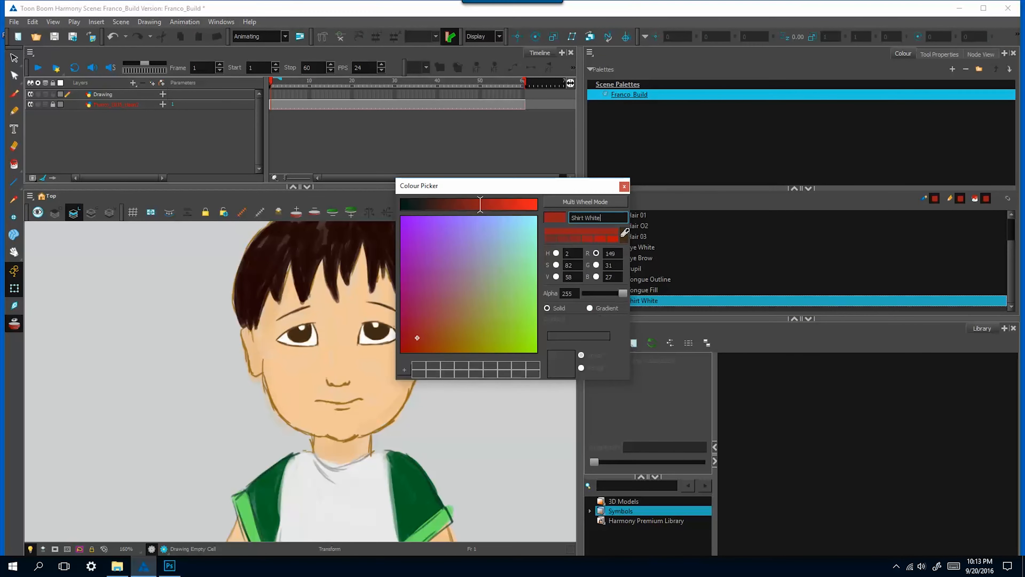
click(624, 235)
click(331, 497)
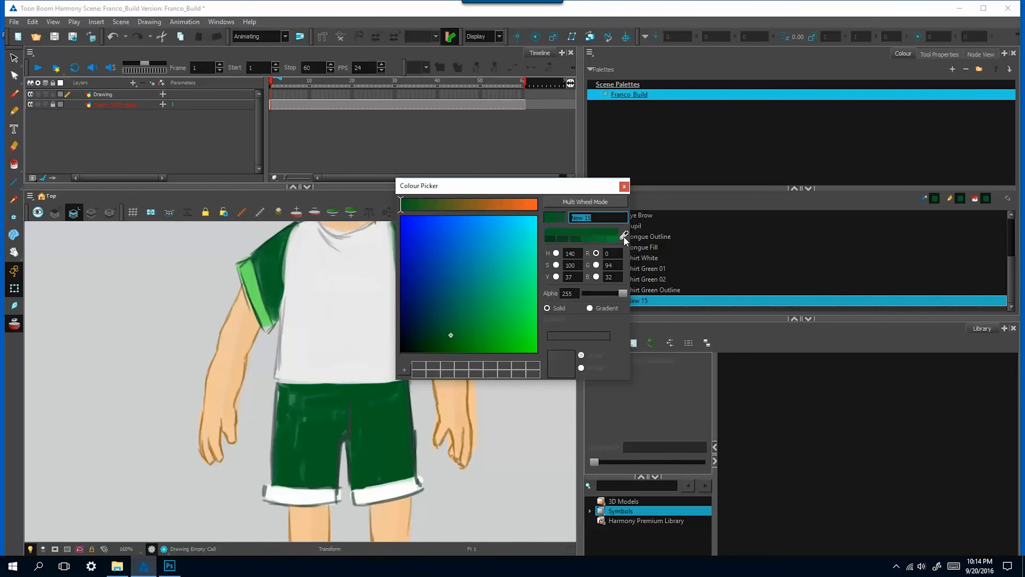
Step: Set the new colour to an off-white sampled from the shorts' rolled hem and name it Shorts Cuff
click(624, 236)
click(395, 489)
click(575, 238)
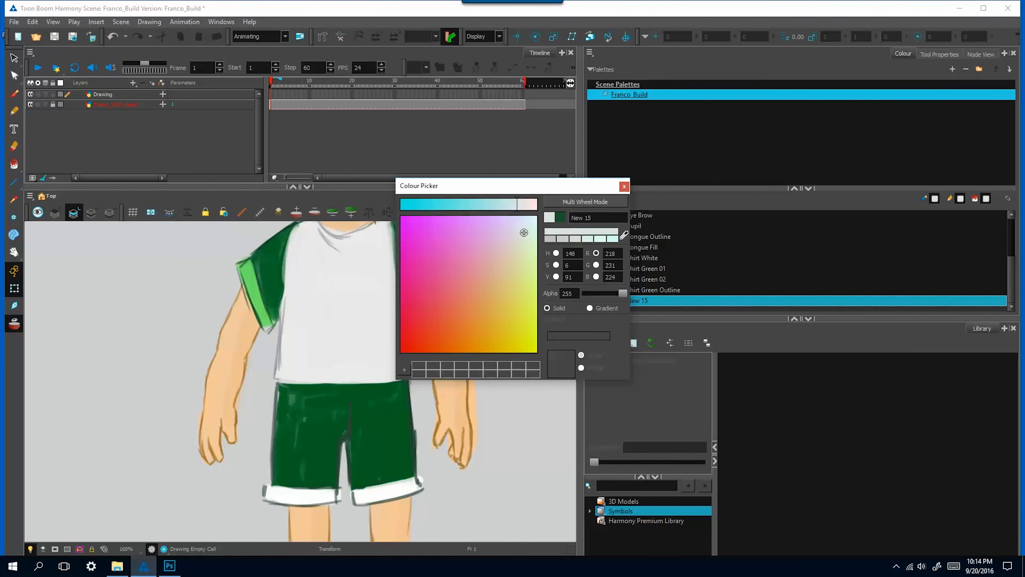
drag(594, 217, 536, 217)
text(Shorts Cuff)
click(625, 186)
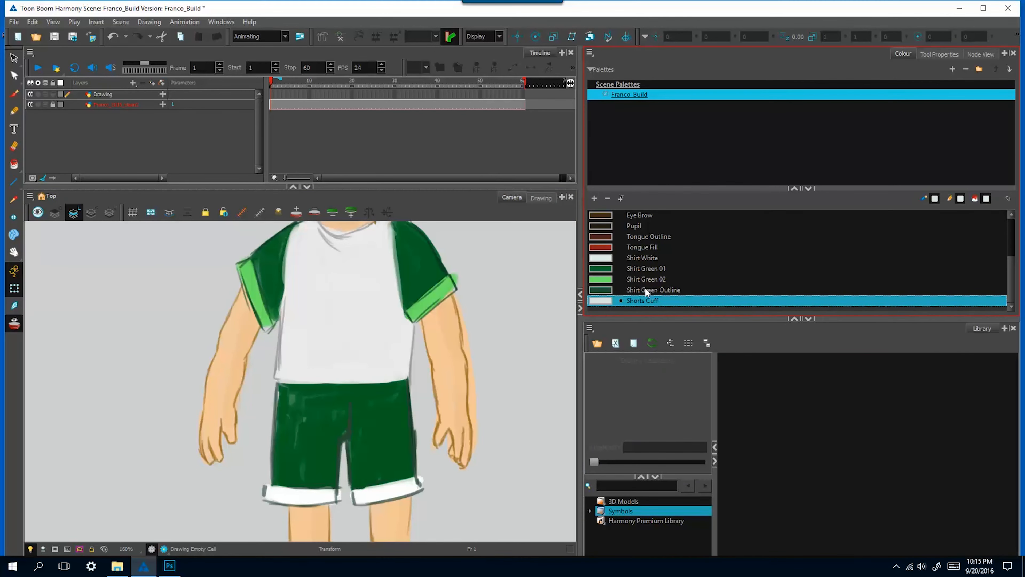
Step: Add a new colour based on Shirt White and move it up the palette to just above Shirt White
click(627, 259)
click(594, 199)
drag(956, 300, 961, 249)
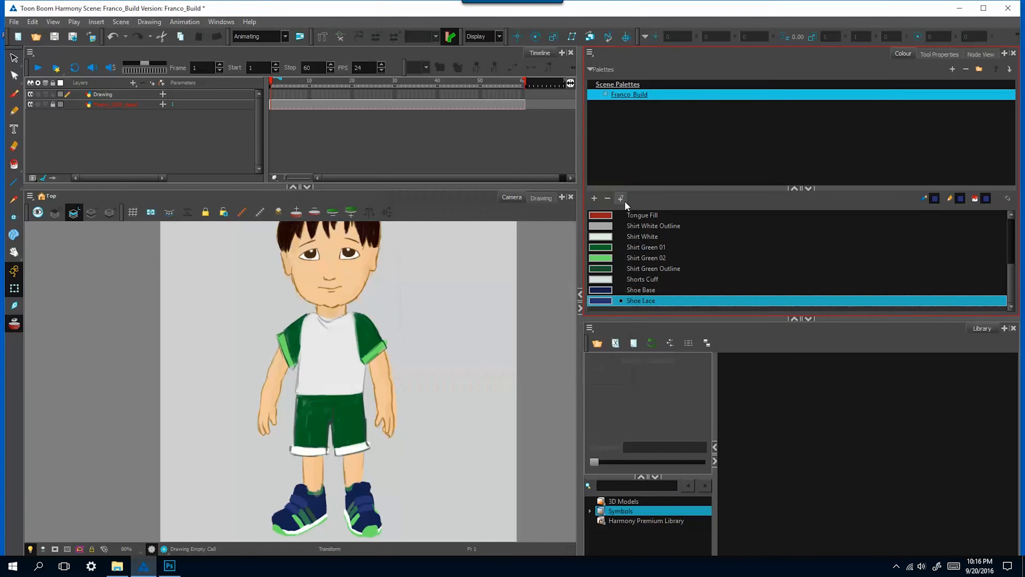
Step: Set the newest colour to the dark green sampled from the shoe's side stripe and name it Shoe Green 01
double_click(600, 300)
click(624, 235)
click(360, 516)
drag(597, 218, 503, 226)
text(Shoe Green 01)
click(624, 186)
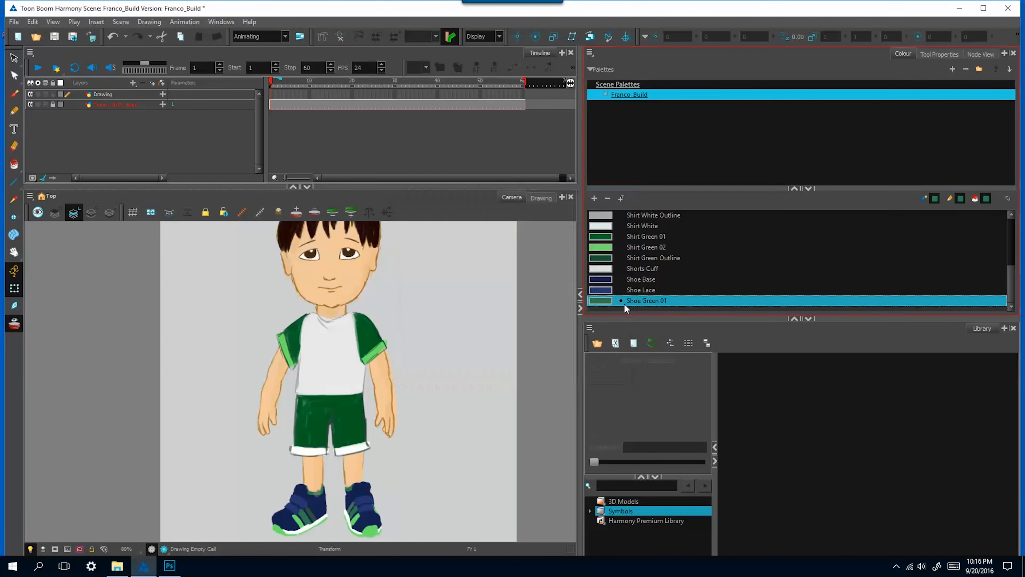
Step: Add a colour named Shoe Green 02, sampled from the light green toe of the shoe
click(593, 198)
double_click(604, 301)
click(625, 235)
click(369, 530)
drag(597, 218, 517, 224)
text(Shoe Green 02)
click(623, 186)
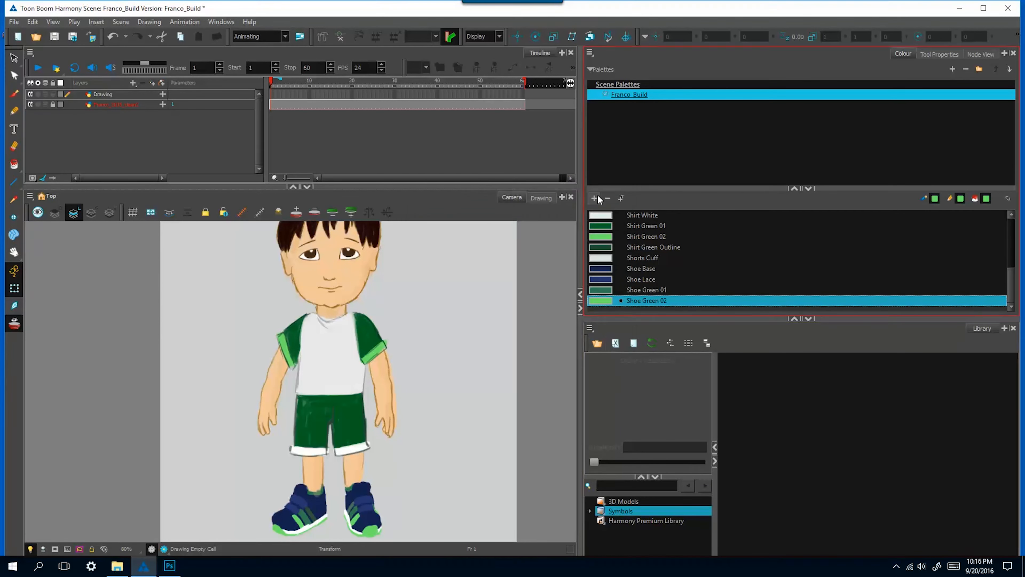
Step: Add a colour named Shoe Green 03, sampled from the green at the shoe's ankle opening, and add one more new colour
click(594, 198)
double_click(602, 300)
click(625, 235)
click(316, 493)
drag(597, 218, 483, 231)
text(Shoe Green 03)
click(624, 186)
click(593, 198)
Step: Rename the Drawing node to Break_Out in its layer properties
click(981, 54)
click(751, 154)
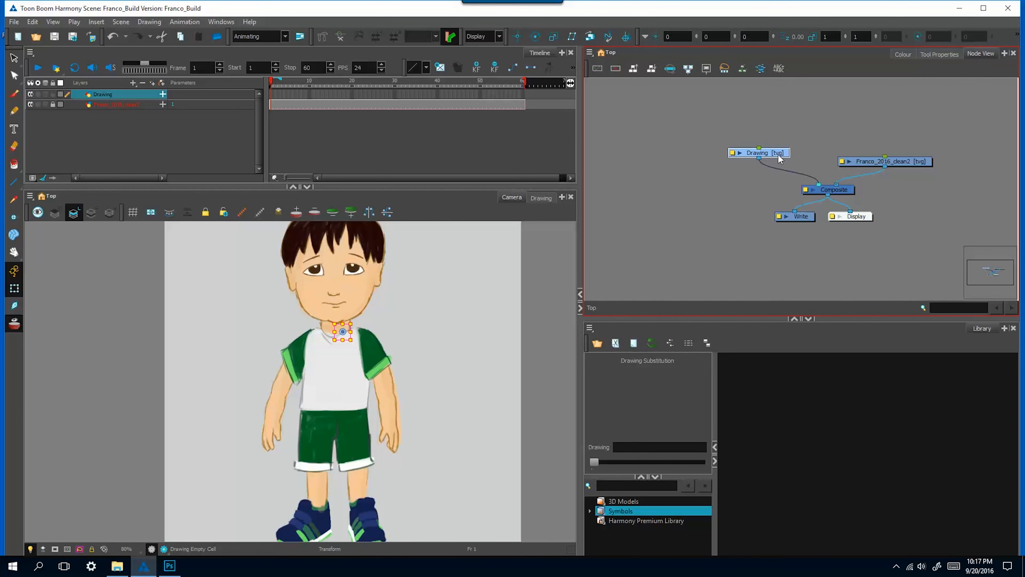
double_click(735, 154)
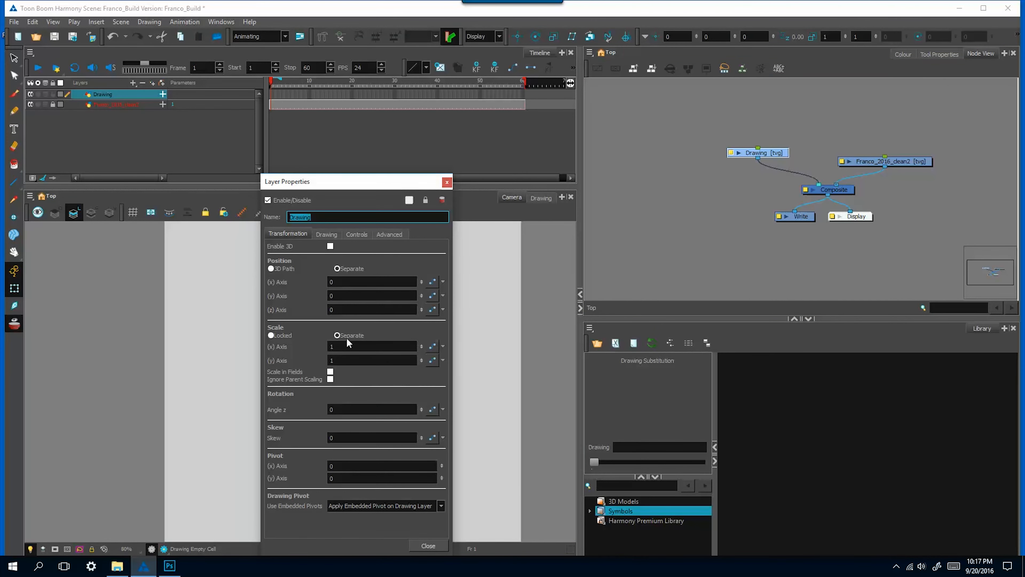
text(Break_Out)
click(428, 545)
Step: Add a parent peg to the Break_Out node and place the drawing node below it
key(ctrl+p)
drag(762, 154, 752, 169)
click(769, 171)
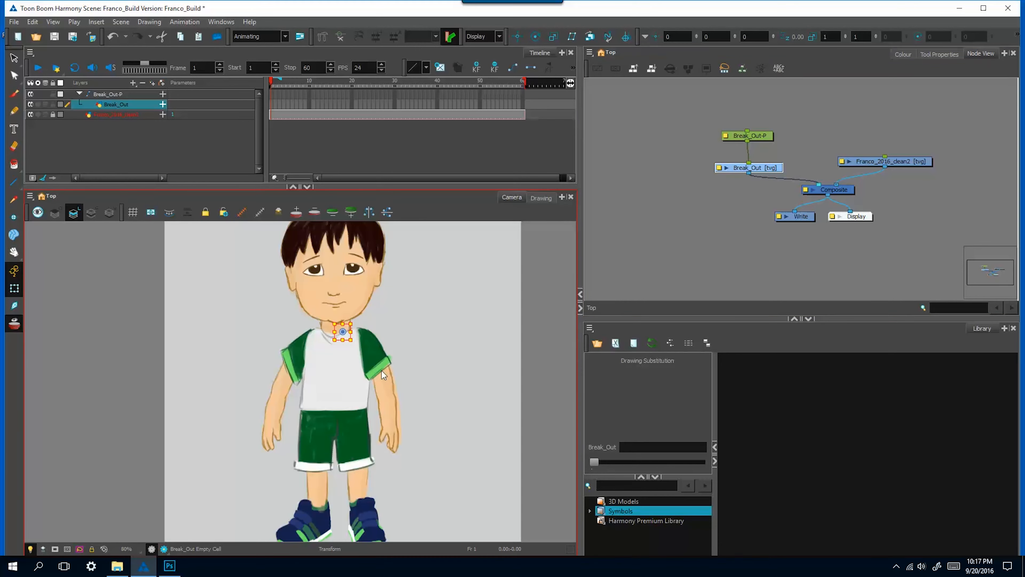
Step: Set up the Rectangle tool with the Skin Outline colour for tracing the character's head
key(space)
drag(424, 328, 462, 412)
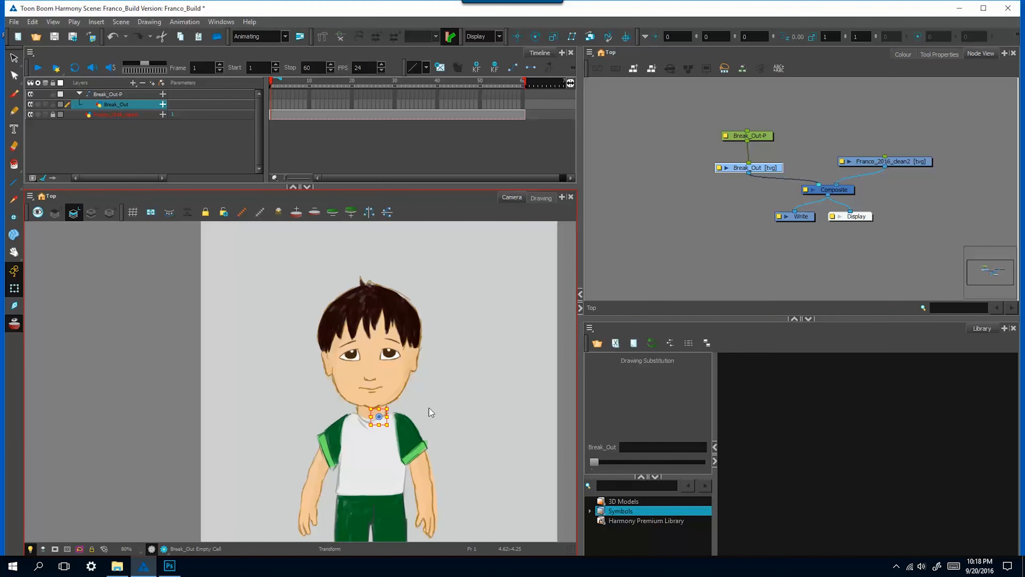
key(2)
key(2)
key(2)
key(2)
key(space)
drag(493, 348, 365, 436)
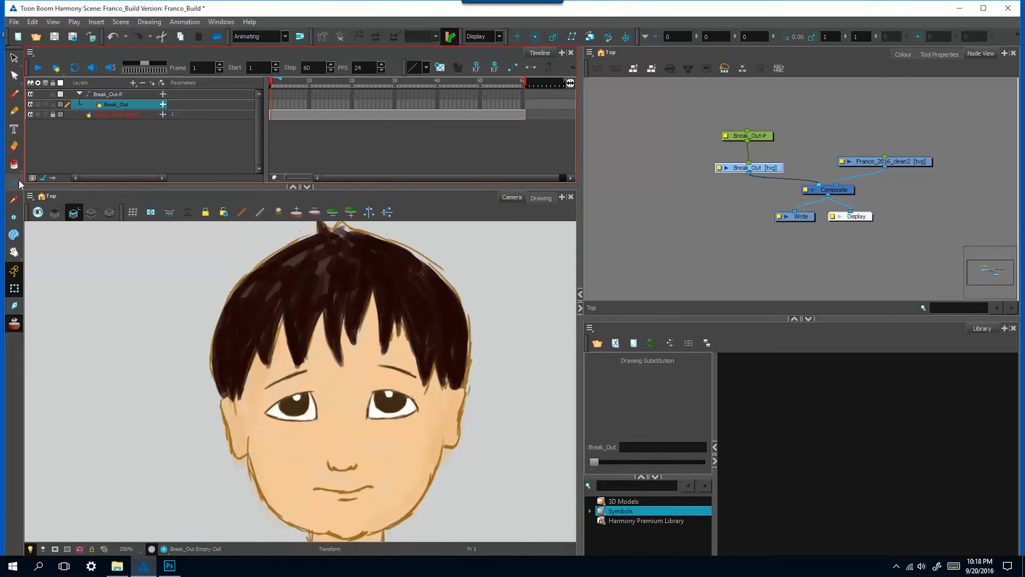
drag(14, 182, 42, 188)
click(928, 55)
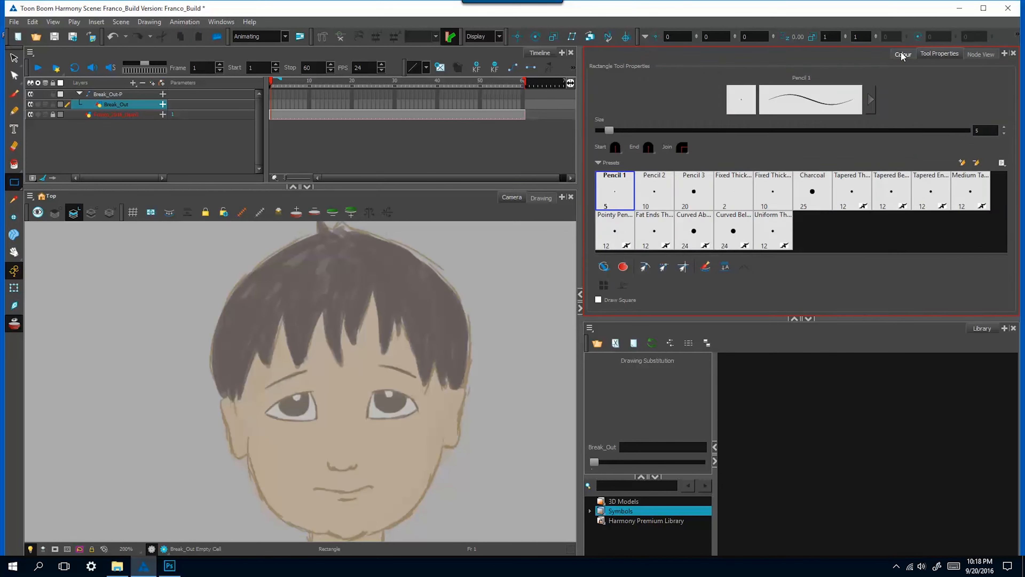
click(901, 53)
scroll(889, 249, up, 5)
click(658, 237)
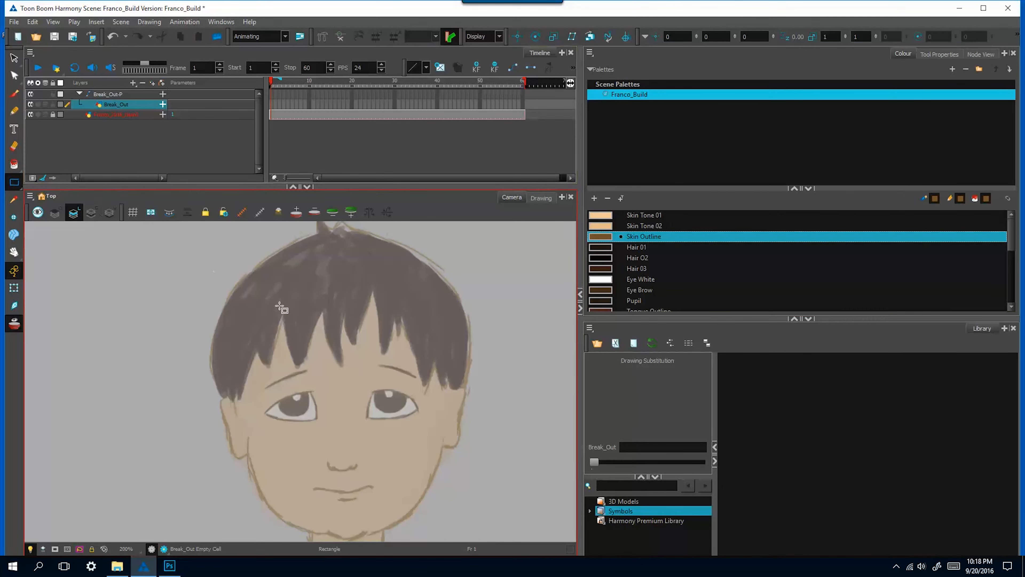
Step: Set the pencil size to 3 and draw a rectangle over the face from the fringe down to the chin
mouse_move(234, 299)
mouse_down()
mouse_move(354, 467)
mouse_move(469, 505)
mouse_up()
key(ctrl+z)
click(957, 52)
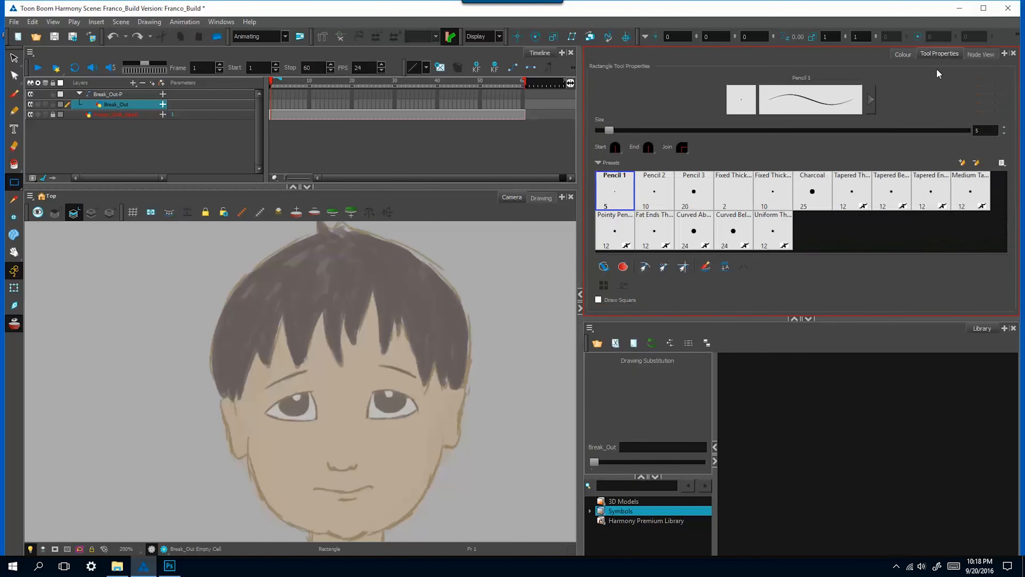
text(3)
key(Return)
mouse_move(244, 322)
mouse_down()
mouse_move(403, 501)
mouse_move(457, 508)
mouse_up()
scroll(472, 452, down, 2)
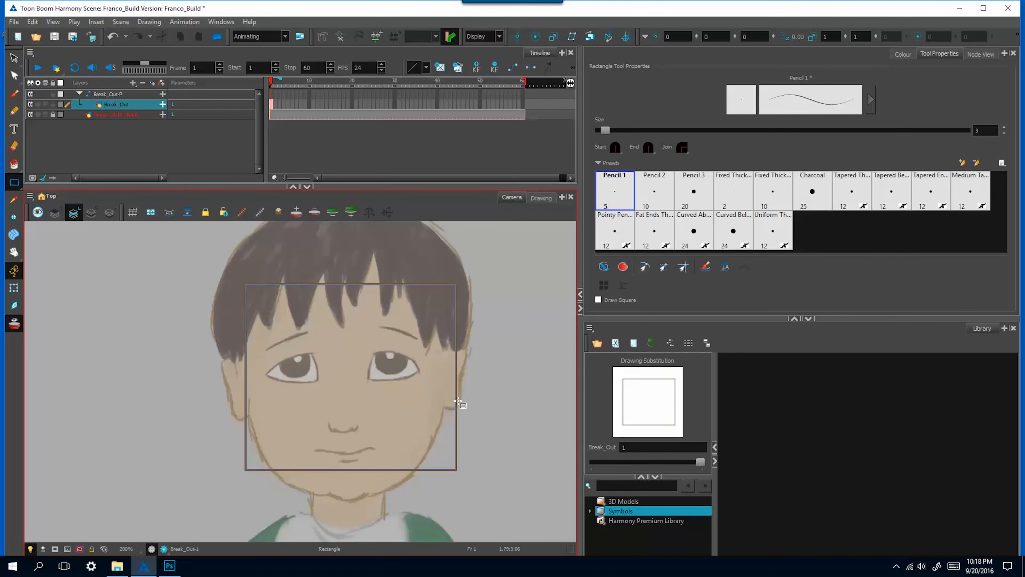
Step: Reshape the rectangle with the Contour Editor, pulling its lower edge to the chin and rounding its upper edge over the hair
click(15, 76)
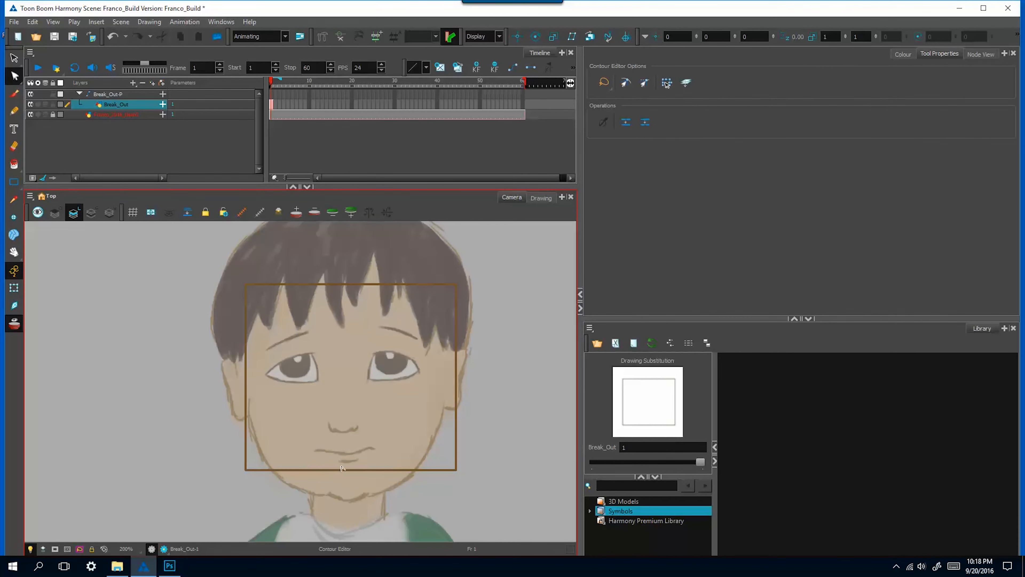
click(355, 470)
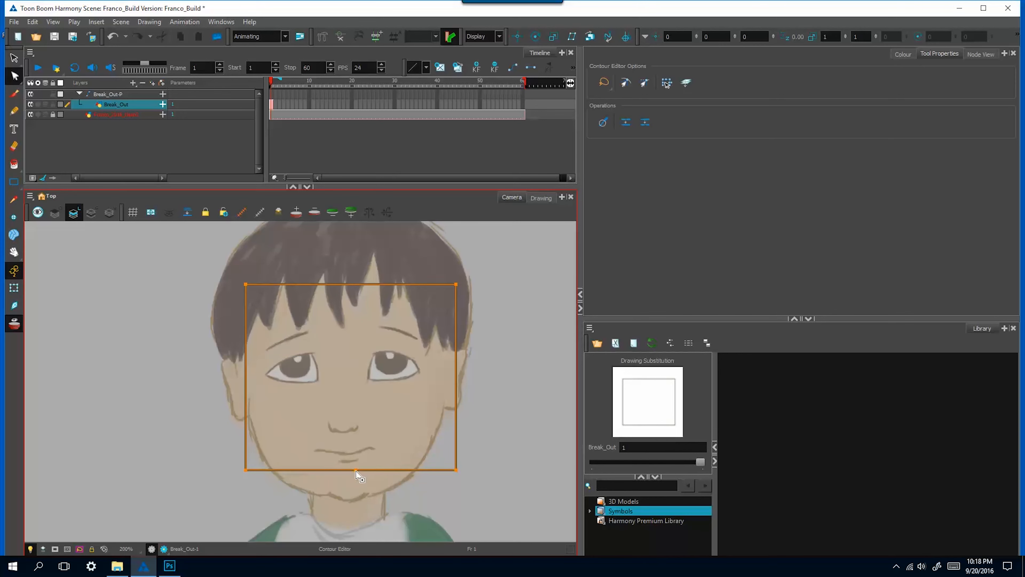
drag(355, 470, 351, 499)
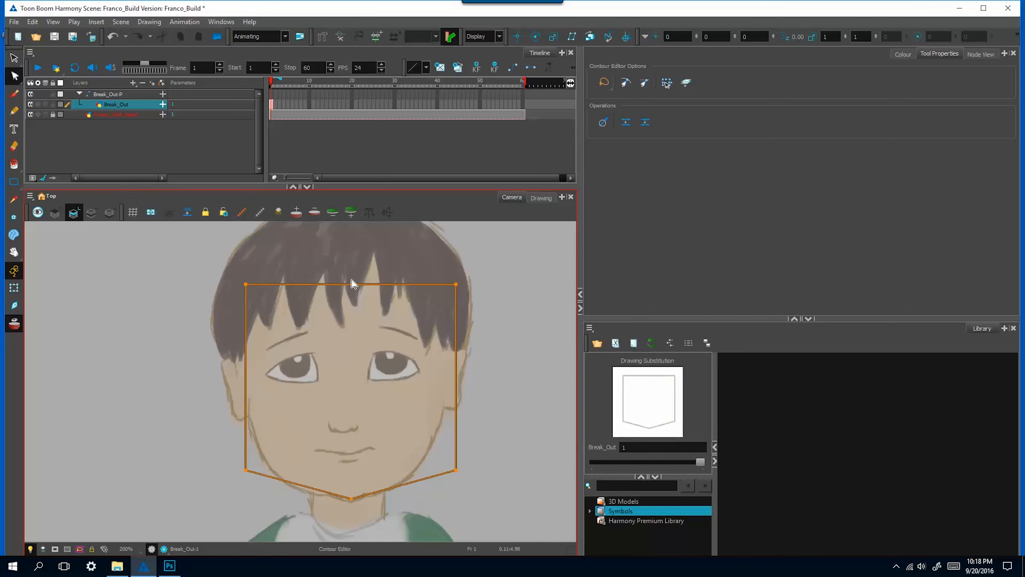
drag(353, 287, 301, 238)
mouse_move(246, 287)
mouse_down()
mouse_move(233, 320)
mouse_move(240, 289)
mouse_up()
drag(456, 288, 462, 320)
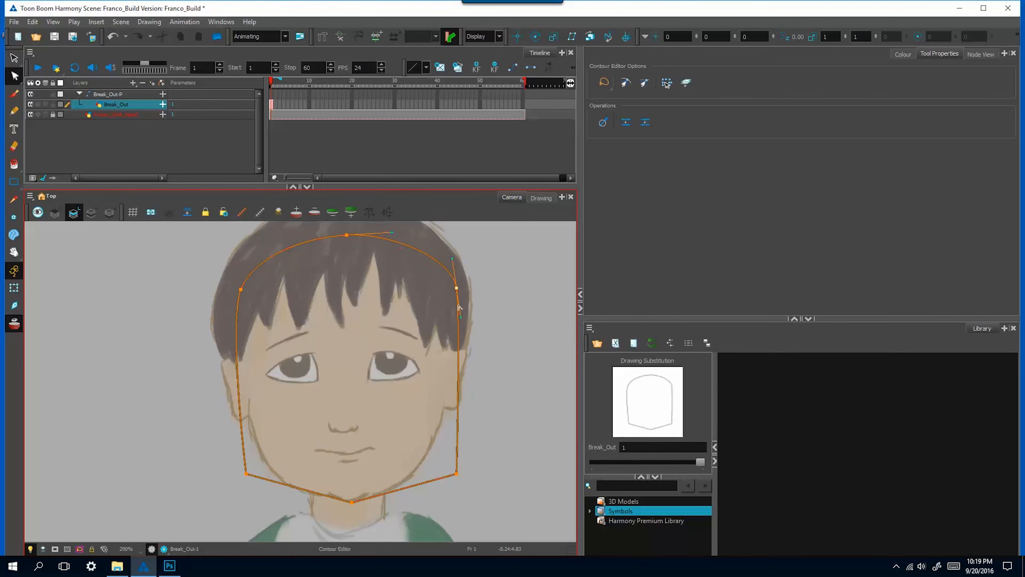
Step: Move the lower corner points onto the jawline and curve the outline smoothly around the cheeks and chin
key(space)
drag(482, 483, 490, 454)
drag(255, 444, 262, 455)
drag(254, 445, 272, 430)
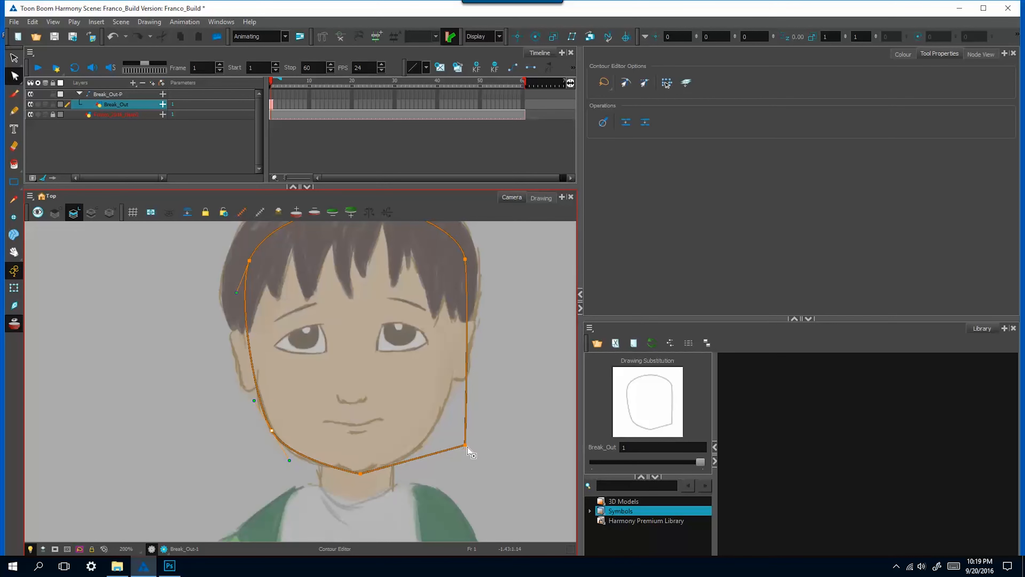
drag(465, 445, 416, 459)
drag(360, 473, 380, 471)
drag(360, 473, 354, 470)
Step: Refine the crown and side curves of the head outline to give it a rounder shape
drag(492, 264, 485, 328)
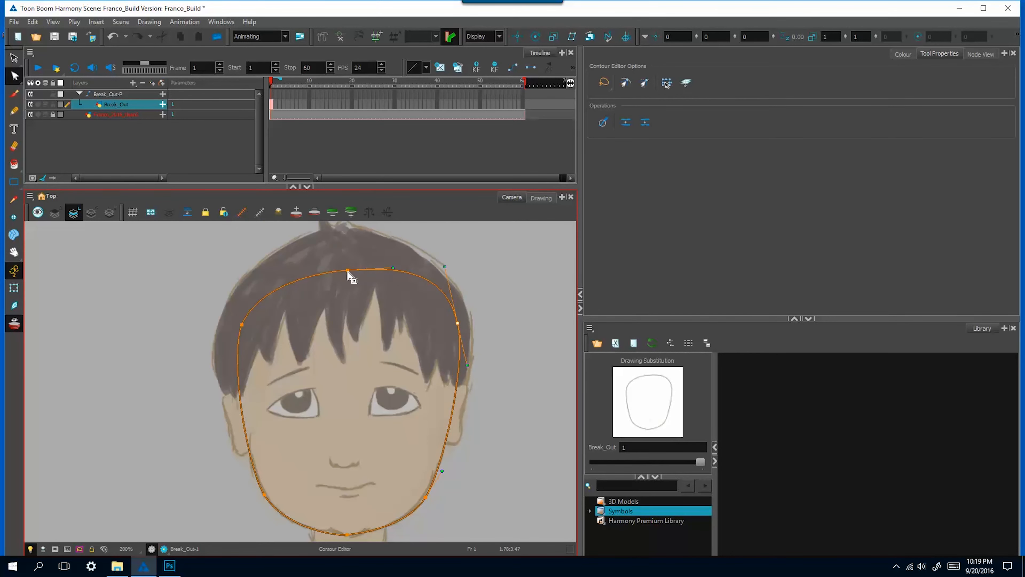
drag(347, 268, 342, 256)
drag(458, 323, 453, 335)
drag(397, 356, 401, 331)
mouse_move(370, 478)
mouse_down()
mouse_move(373, 433)
mouse_move(374, 474)
mouse_up()
Step: Draw a small rectangle across the tip of the chin and delete its upper edge
click(14, 182)
key(ctrl+z)
click(14, 75)
click(355, 455)
key(Delete)
click(346, 464)
key(Delete)
key(ctrl+z)
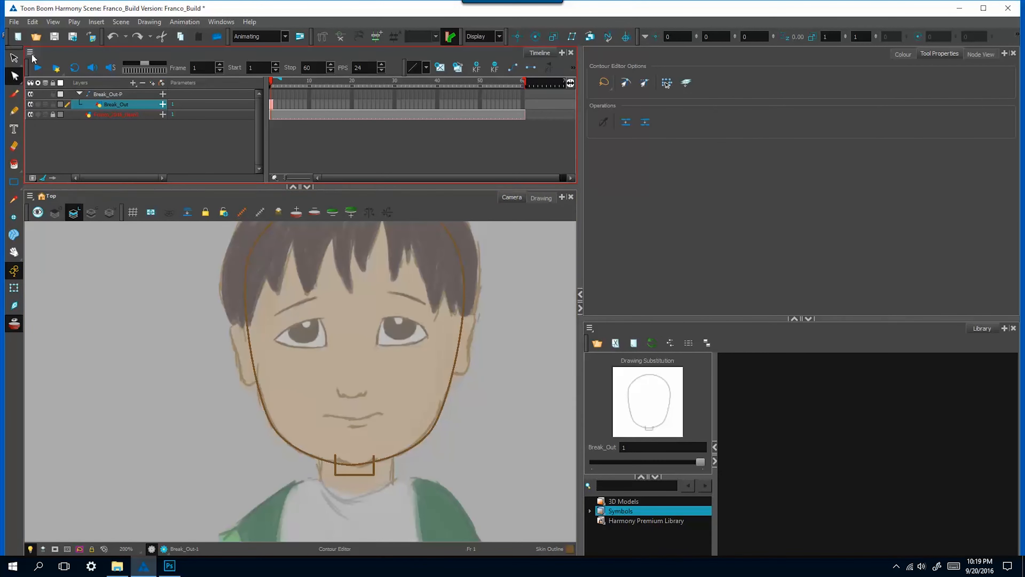
Step: Select all strokes of the drawing and flatten the head outline and chin rectangle together
click(14, 59)
key(ctrl+a)
click(677, 142)
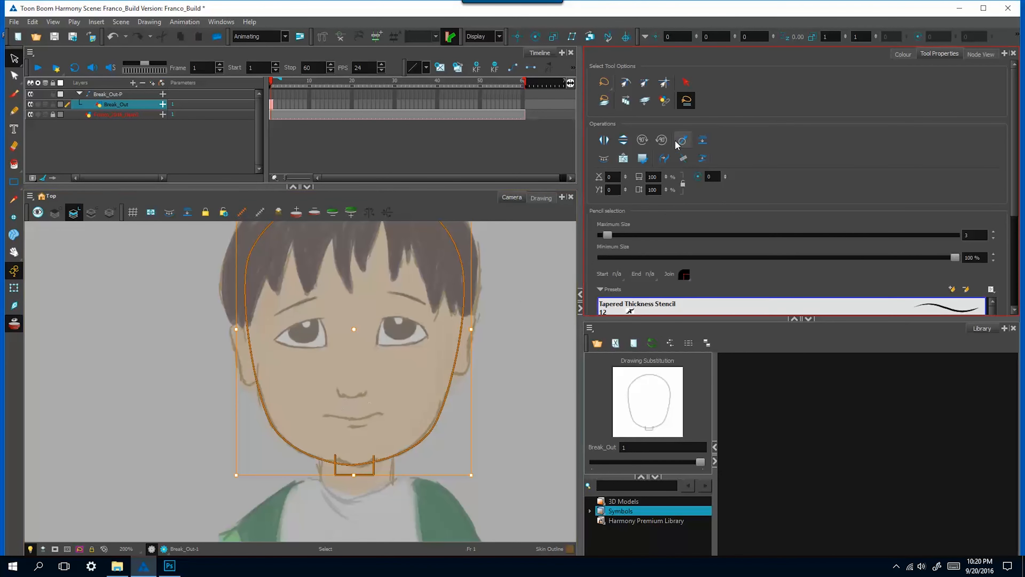
Step: Delete the chin rectangle's lower corner points with the Contour Editor so a single curve spans the chin
key(alt+q)
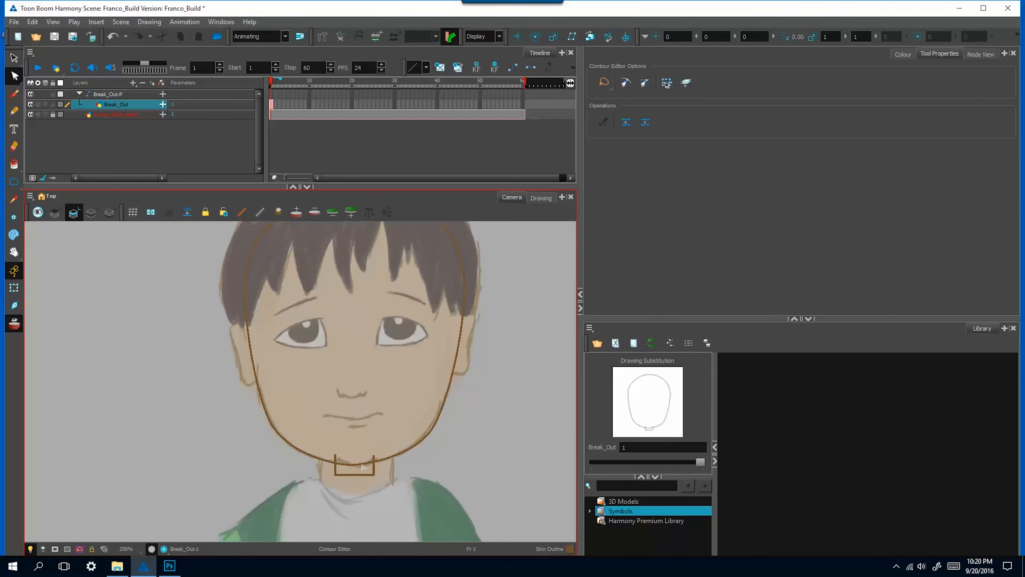
click(336, 475)
key(Delete)
key(2)
drag(373, 474, 339, 339)
key(2)
key(2)
click(387, 393)
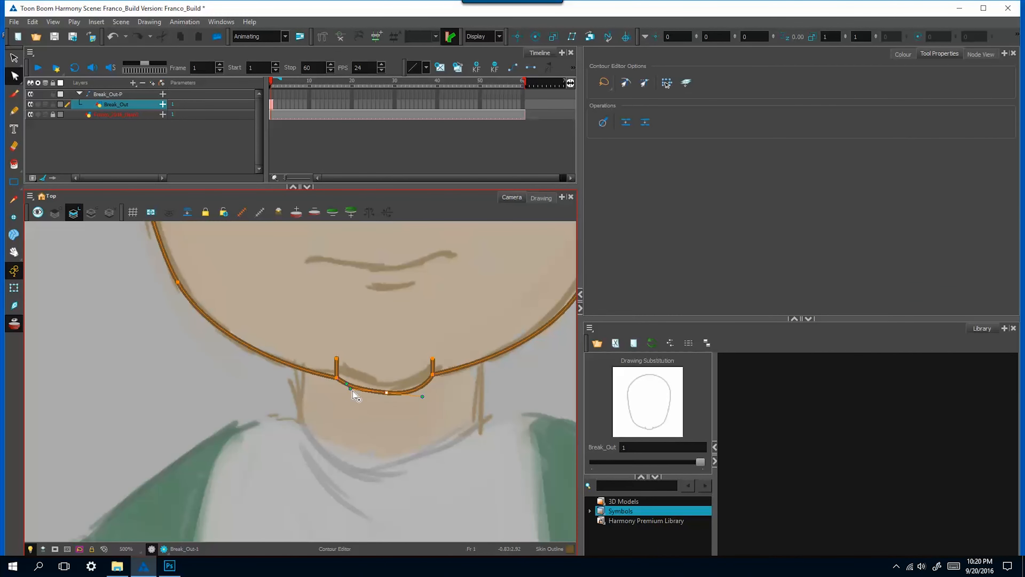
drag(356, 396, 366, 391)
key(Delete)
Step: Adjust the chin curve and the short line ends beside it to form a small chin bump
drag(433, 374, 418, 401)
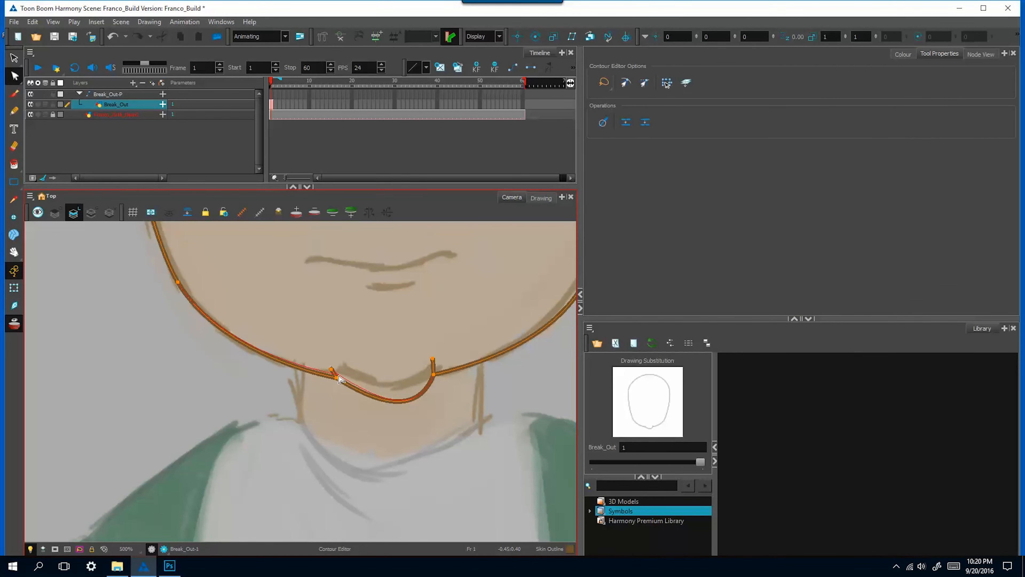
drag(336, 377, 340, 374)
drag(418, 402, 438, 373)
click(440, 380)
click(407, 391)
click(440, 388)
Step: Draw a rectangle over the ear on the image's left side, overlapping the head outline
key(1)
key(1)
drag(214, 226, 248, 384)
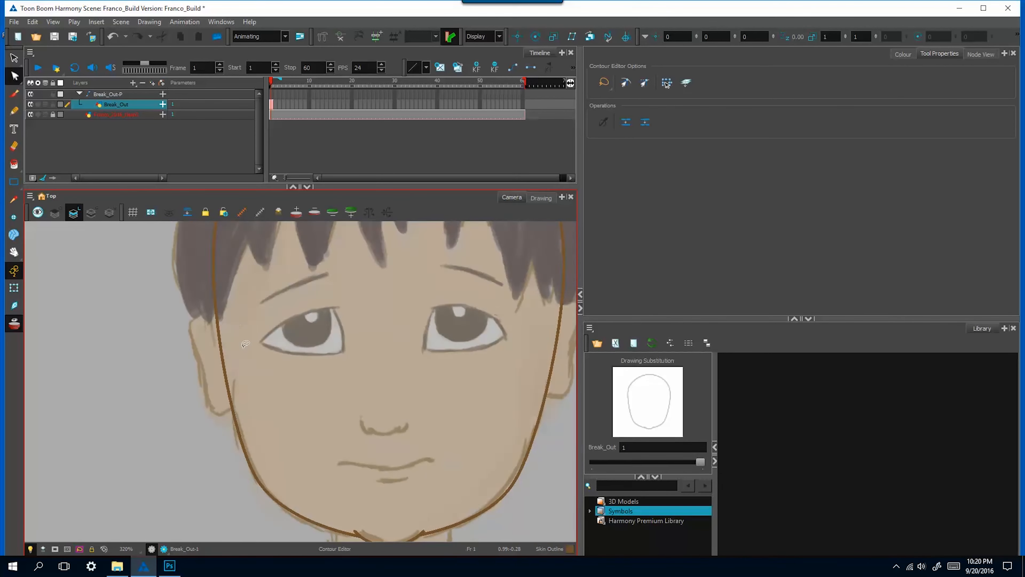
key(2)
click(14, 182)
drag(153, 289, 216, 428)
drag(444, 299, 348, 316)
drag(206, 317, 391, 305)
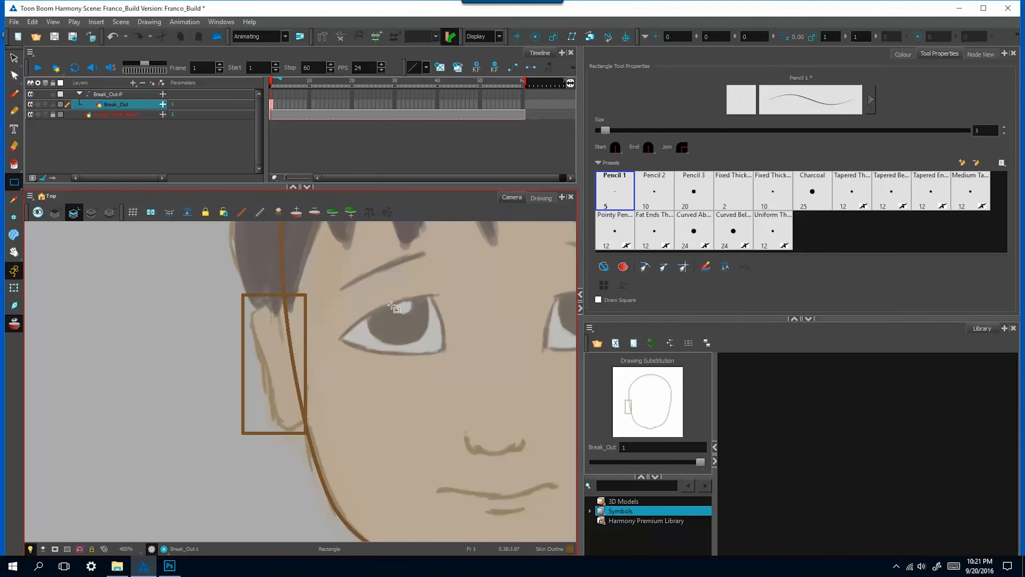
Step: Delete the ear rectangle's inner edge and move its open ends to the top and base of the ear
key(alt+q)
click(305, 313)
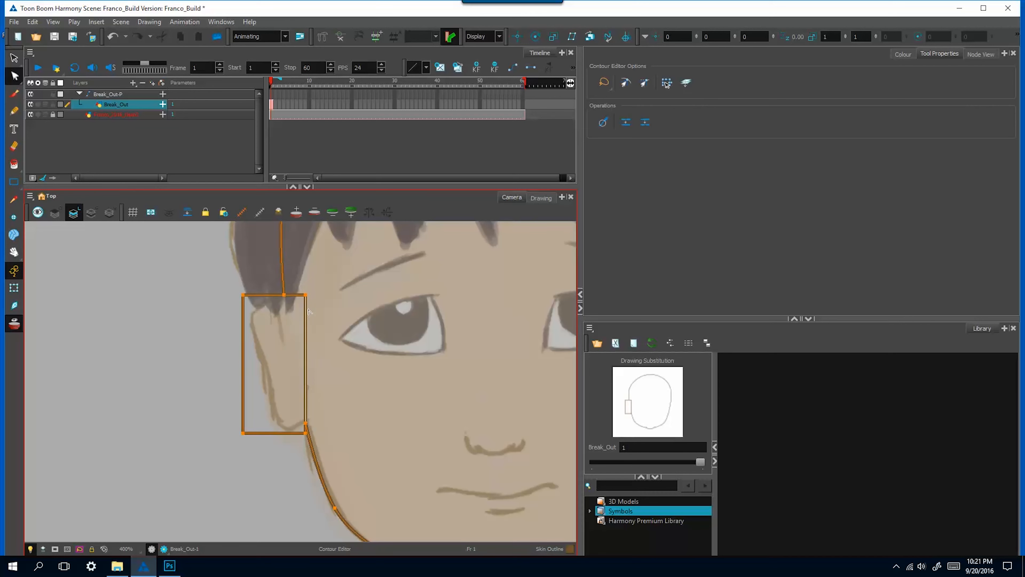
key(Delete)
mouse_move(306, 295)
mouse_down()
mouse_move(286, 311)
mouse_move(250, 314)
mouse_up()
drag(306, 433, 293, 431)
drag(306, 423, 306, 398)
click(318, 427)
click(308, 415)
key(ctrl+z)
Step: Curve the earlobe and adjust the short line ends where the ear meets the head
drag(243, 433, 278, 419)
drag(284, 295, 284, 300)
drag(285, 311, 287, 318)
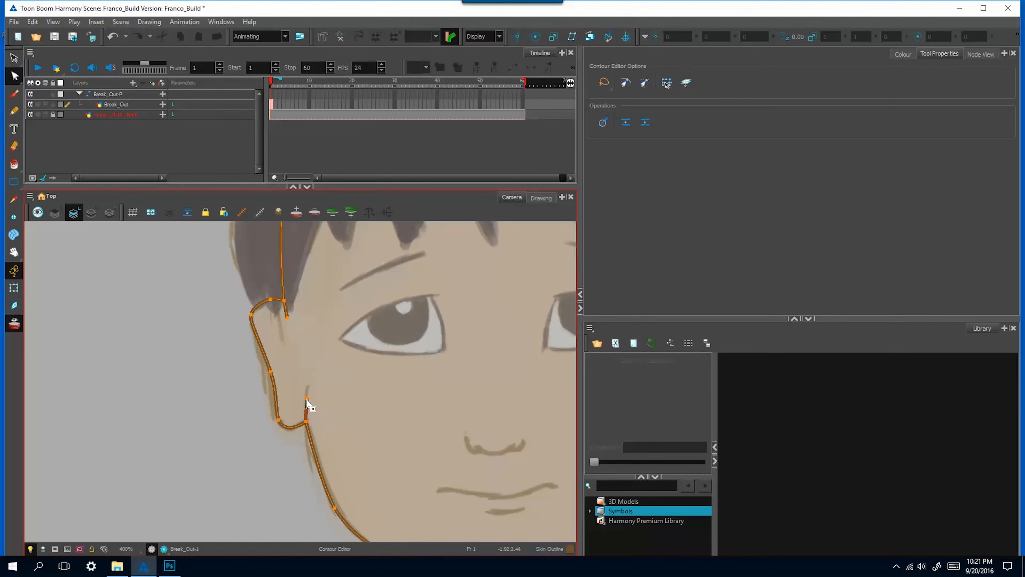
drag(307, 398, 302, 406)
click(338, 406)
Step: Select the complete head outline with its ear and duplicate it slightly offset from the original
drag(434, 399, 345, 509)
key(1)
key(1)
drag(331, 296, 335, 261)
key(1)
key(1)
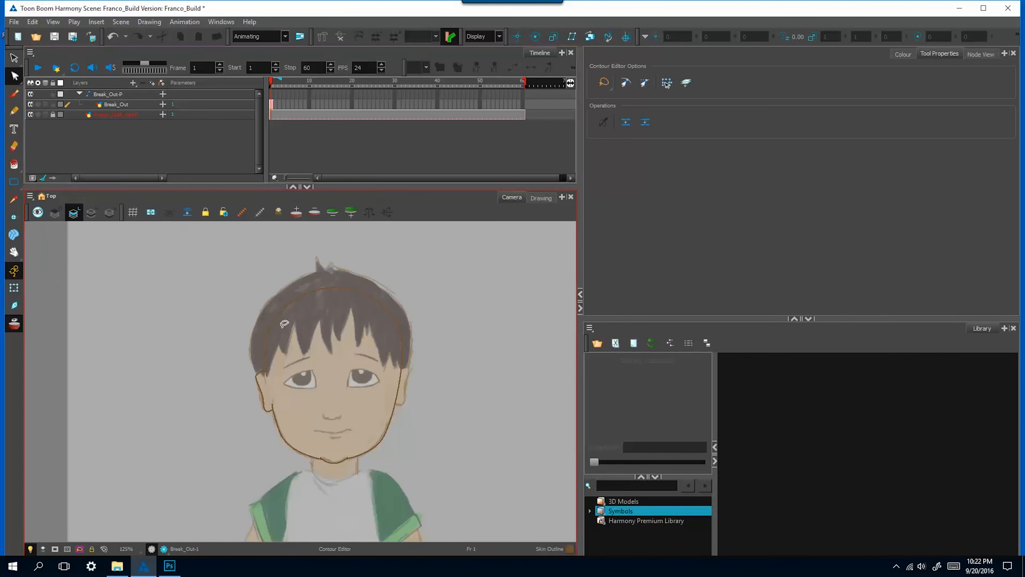
drag(214, 305, 456, 500)
key(alt+s)
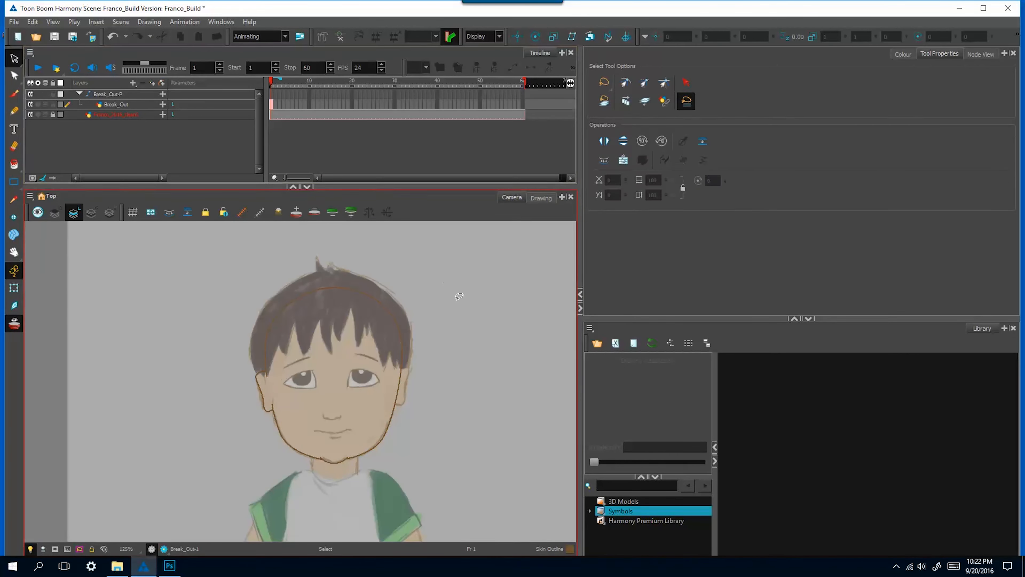
click(391, 307)
mouse_move(396, 239)
mouse_down()
mouse_move(232, 477)
mouse_move(444, 291)
mouse_up()
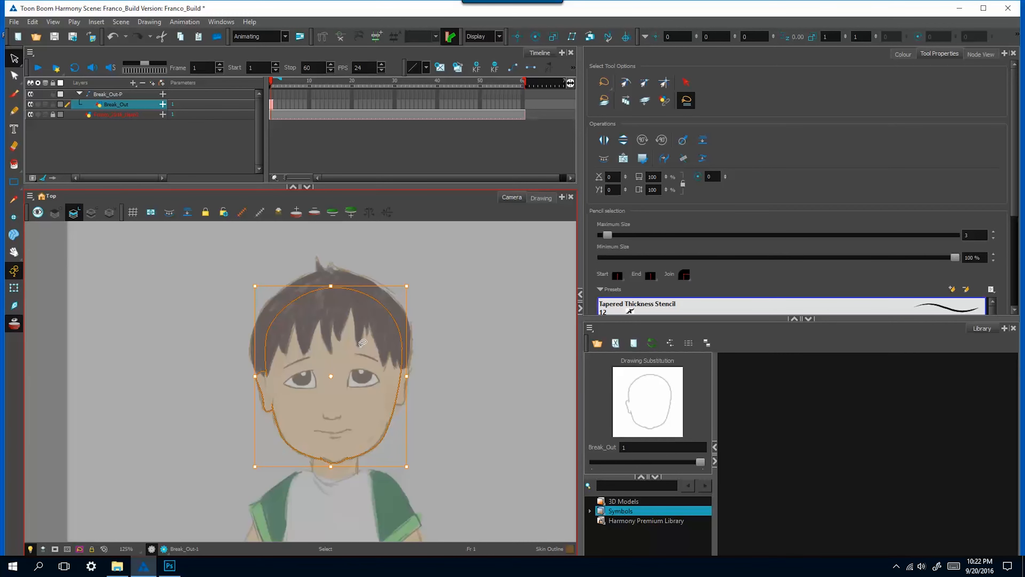
drag(360, 345, 363, 348)
Step: Flip the duplicated head outline horizontally and align it over the original so the second ear matches the artwork
click(114, 22)
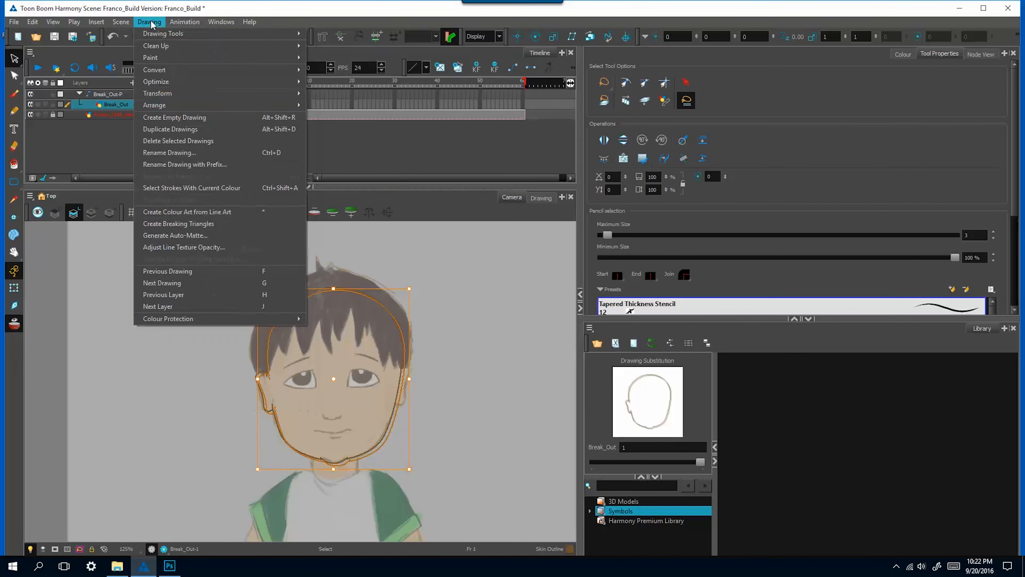
mouse_move(161, 95)
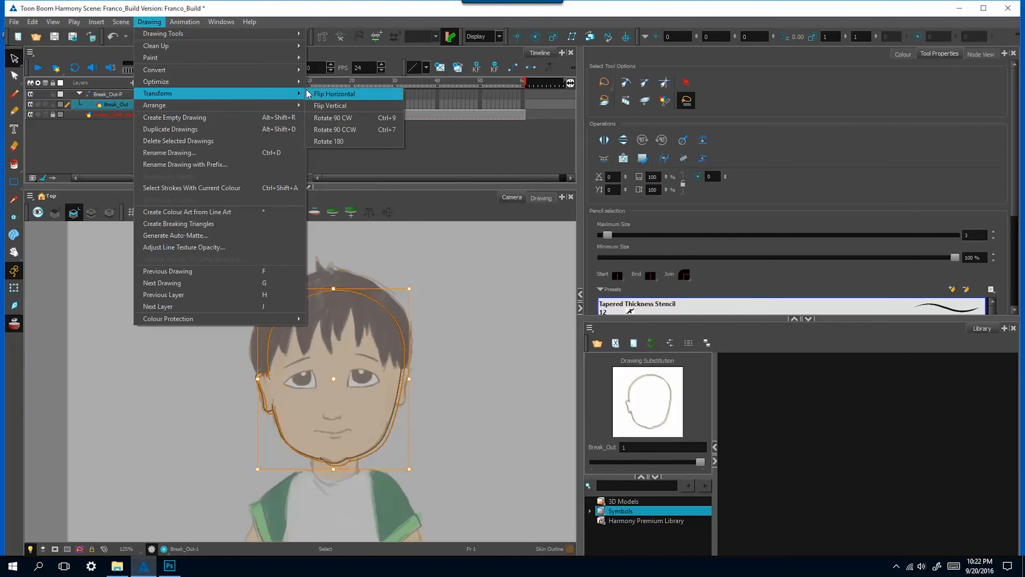
click(322, 93)
drag(400, 415, 405, 410)
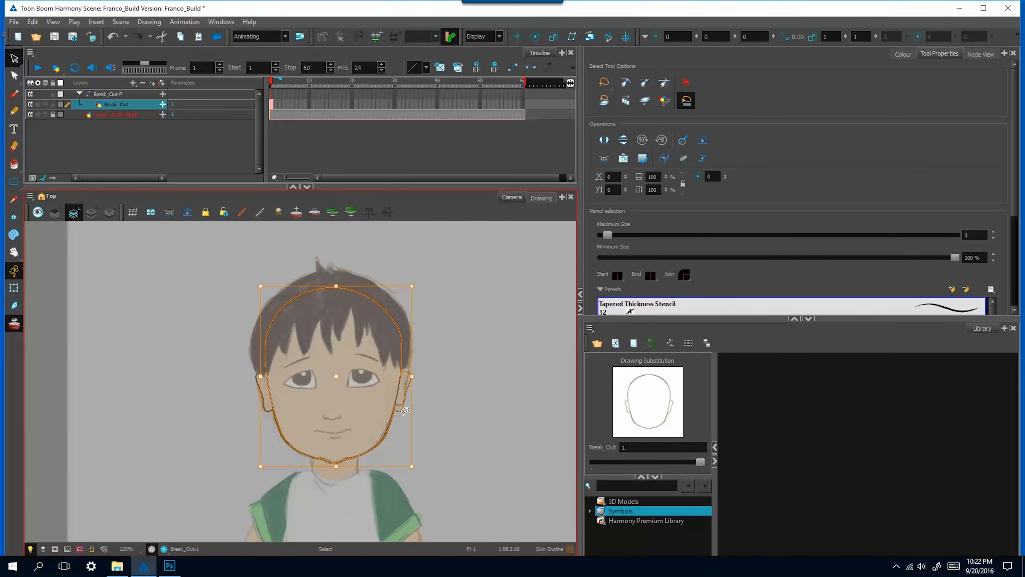
scroll(444, 405, up, 5)
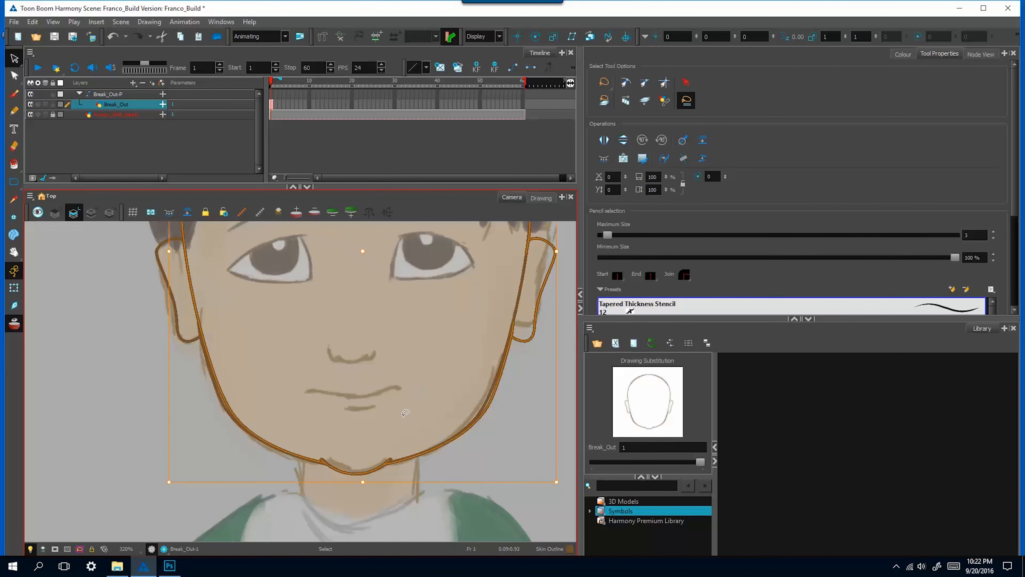
scroll(405, 412, down, 2)
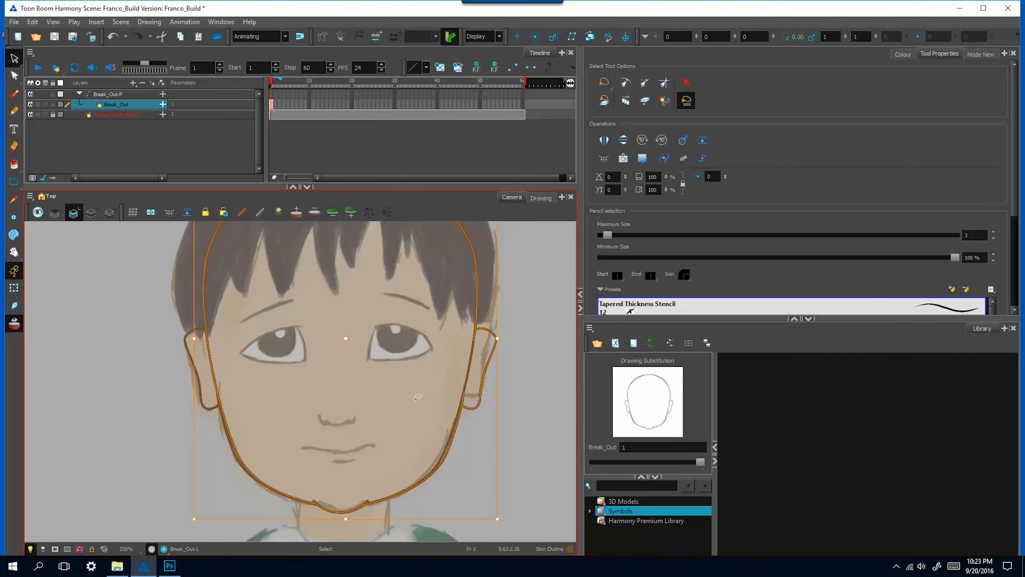
scroll(301, 390, up, 2)
click(240, 343)
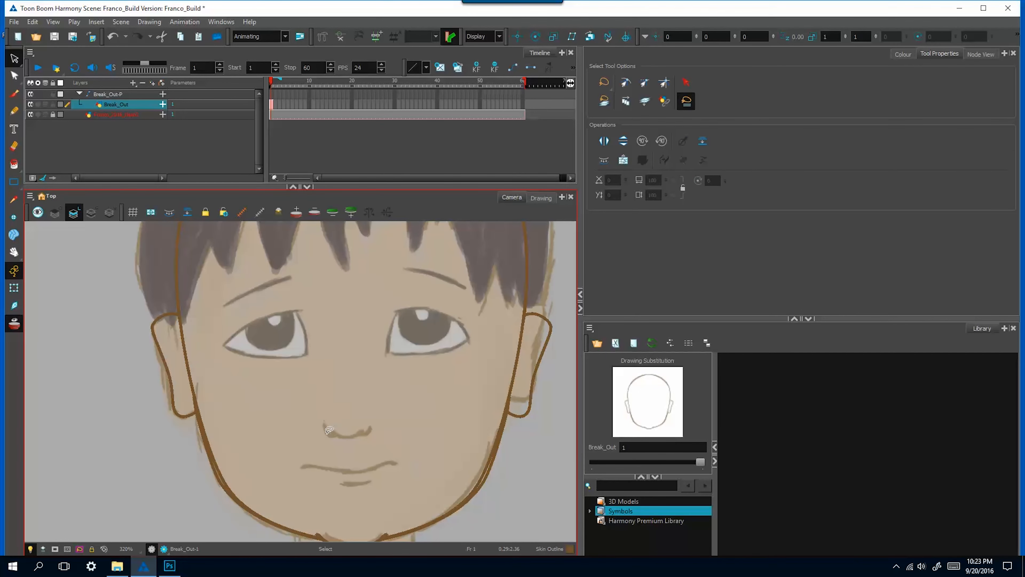
Step: Select both overlapping head outlines and flatten them together
scroll(222, 453, down, 3)
mouse_move(471, 421)
mouse_down()
mouse_move(381, 165)
mouse_move(158, 475)
mouse_move(325, 525)
mouse_up()
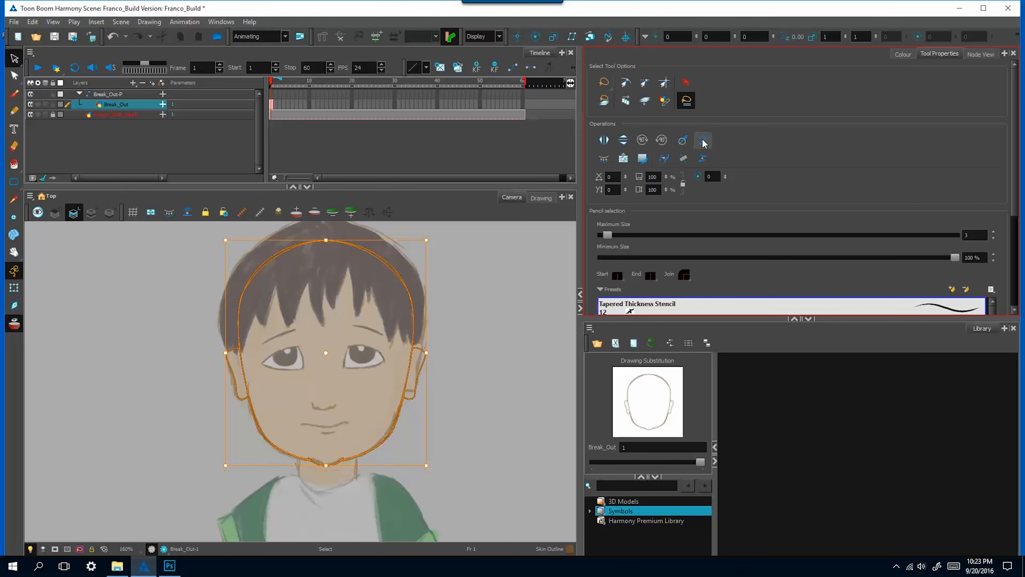
click(499, 307)
Step: Delete the redundant overlapping line segments on both sides of the head's crown
scroll(392, 338, up, 1)
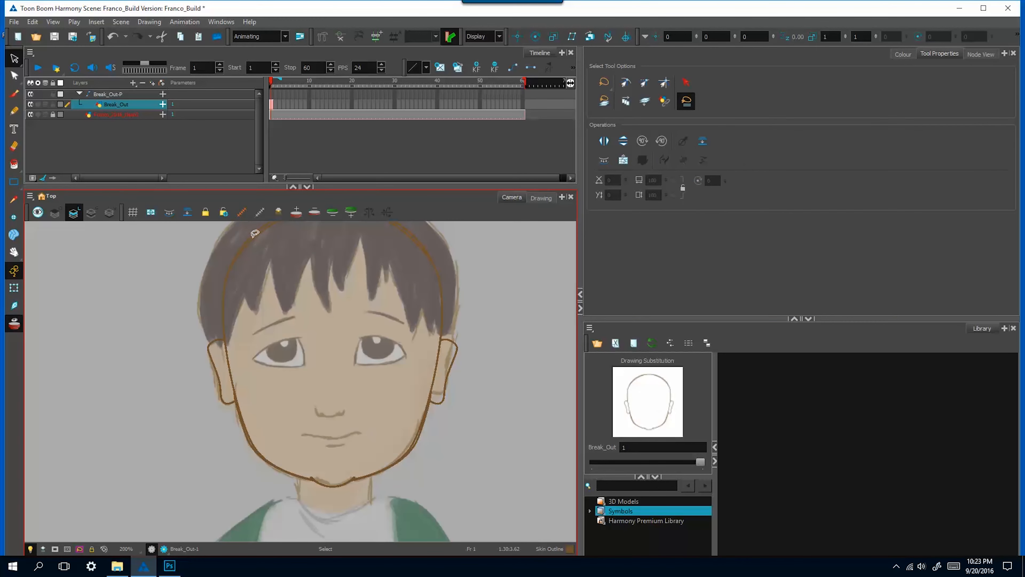
click(253, 236)
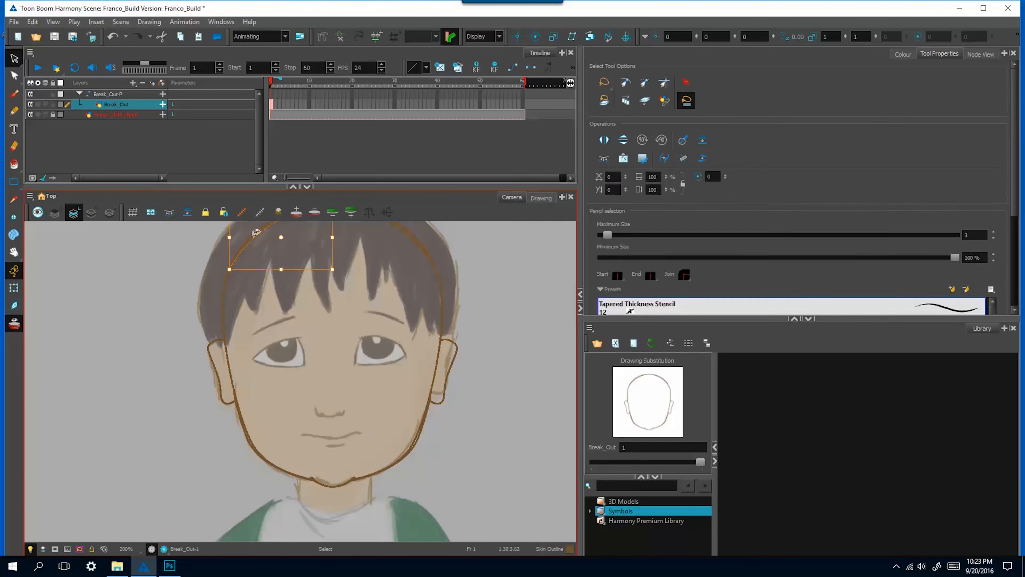
key(Delete)
click(413, 232)
key(Delete)
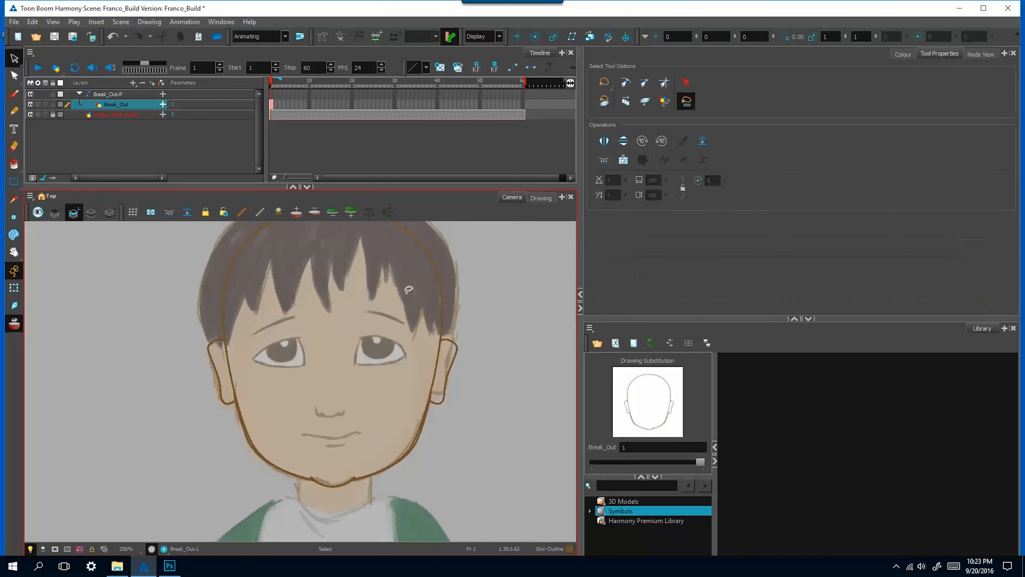
Step: Refine the contour points along both sides of the head's crown with the Contour Editor
click(14, 75)
drag(333, 384, 378, 420)
key(2)
key(2)
click(253, 390)
drag(547, 535, 405, 460)
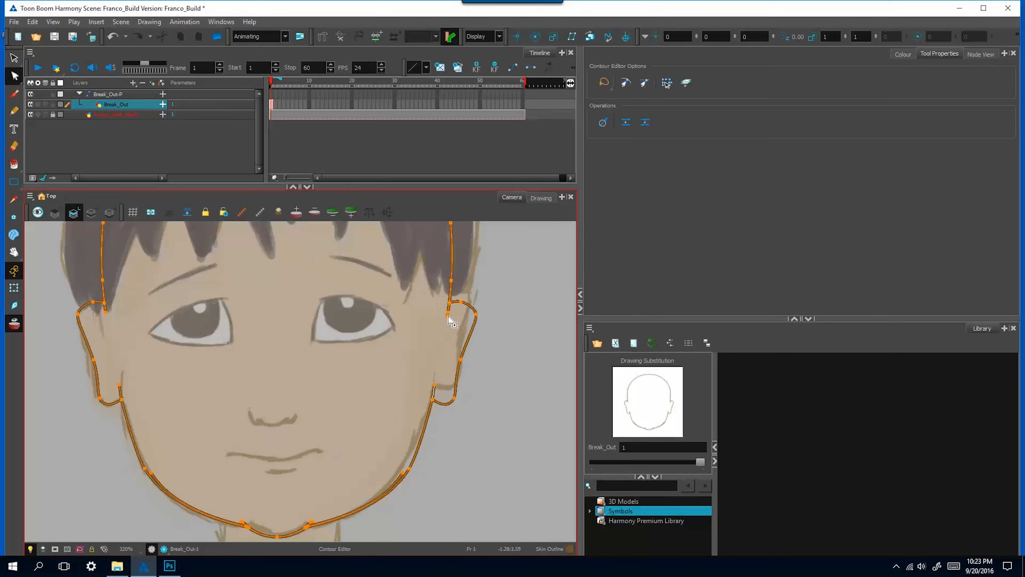
drag(403, 290, 399, 381)
drag(460, 291, 454, 322)
click(452, 325)
click(445, 331)
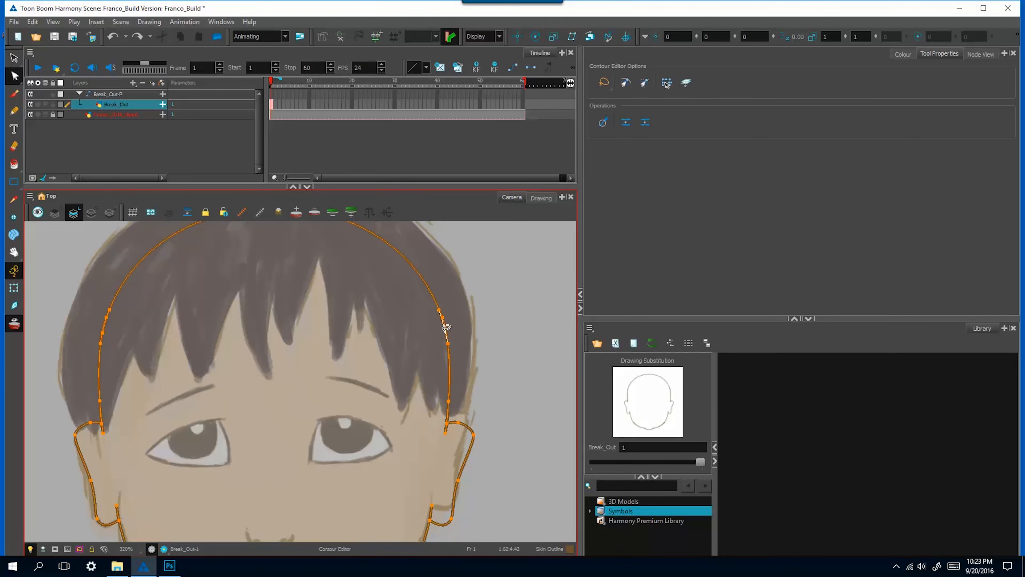
key(ctrl+z)
key(ctrl+z)
click(443, 328)
click(110, 315)
click(102, 332)
Step: Delete the redundant overlapping contour segments on both sides of the jaw
drag(513, 463, 530, 319)
click(416, 451)
key(Delete)
click(166, 449)
key(Delete)
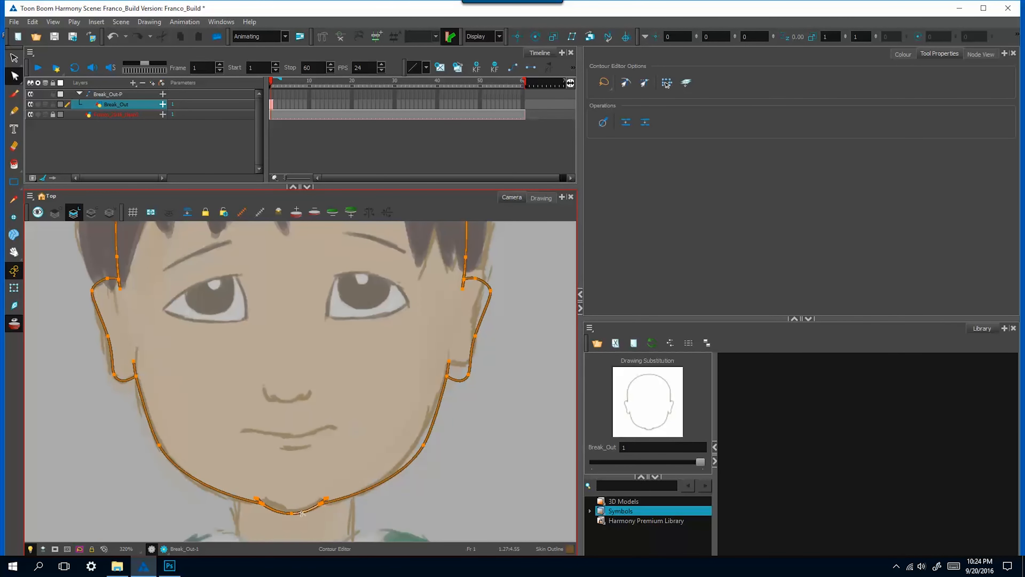
Step: Examine the contour points where the chin curve meets the jaw and check the complete head outline
drag(303, 469, 330, 361)
key(2)
key(2)
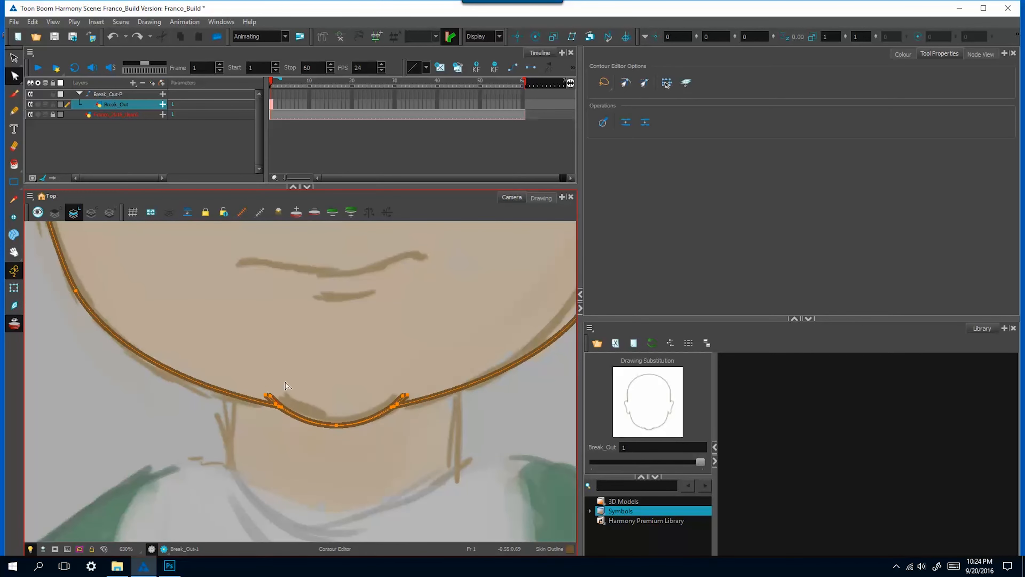
click(287, 408)
click(399, 402)
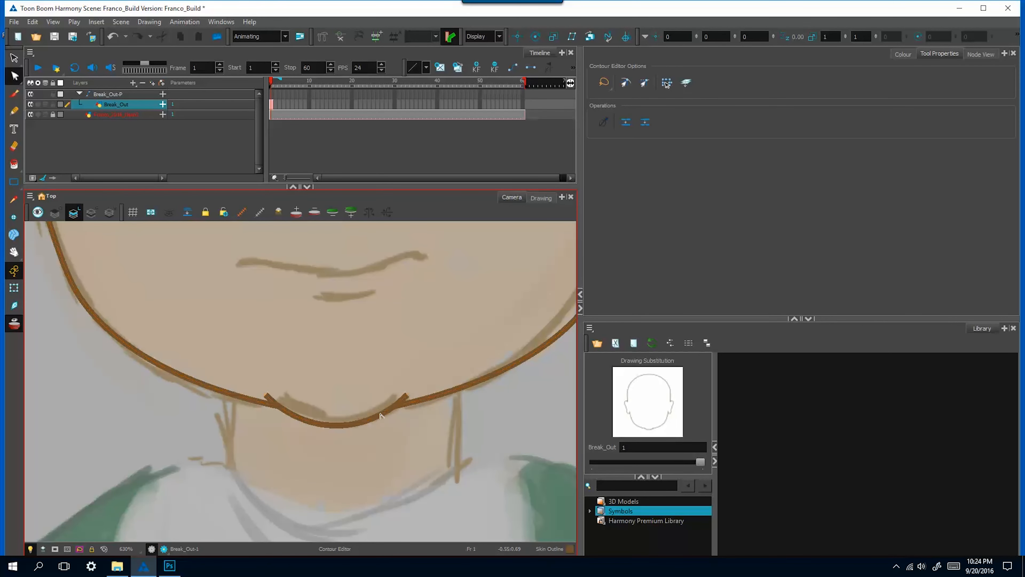
click(381, 416)
click(363, 360)
key(1)
key(1)
key(1)
key(1)
key(1)
drag(363, 359, 368, 480)
key(alt+s)
mouse_move(530, 343)
mouse_down()
mouse_move(474, 399)
mouse_move(512, 327)
mouse_up()
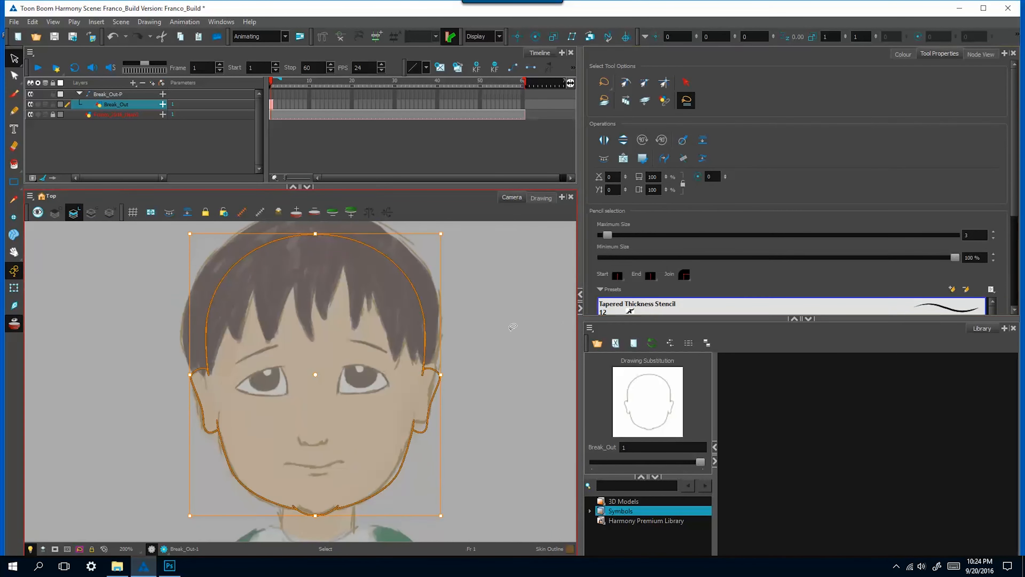
click(513, 327)
mouse_move(487, 413)
mouse_down()
mouse_move(488, 371)
mouse_move(493, 418)
mouse_up()
Step: Spread the nodes apart, moving Franco_2016_clean2 to the right and Break_Out with its peg up and to the left
click(981, 54)
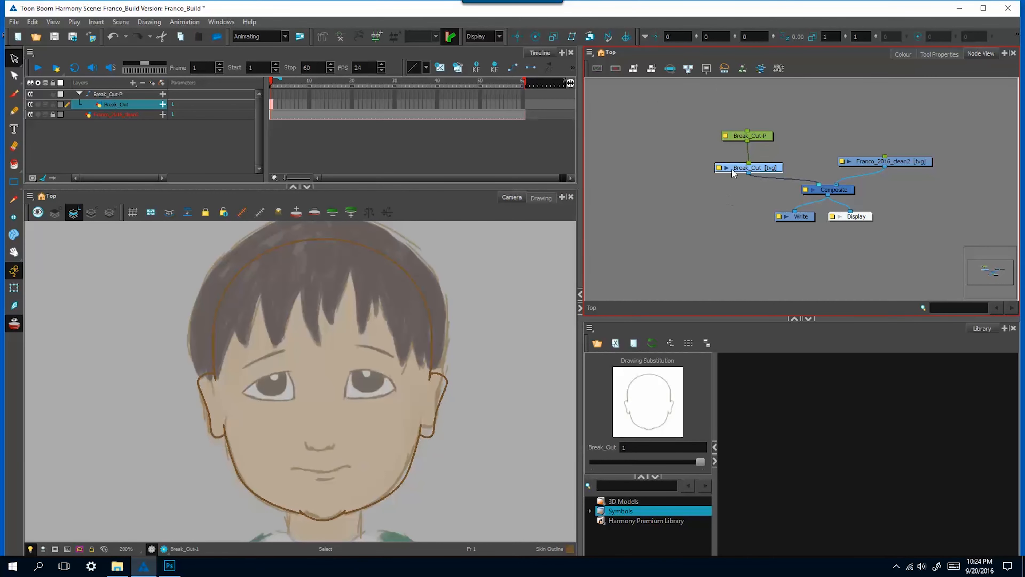
drag(910, 160, 952, 161)
drag(794, 128, 728, 181)
drag(765, 168, 684, 142)
click(730, 159)
click(685, 142)
Step: Select the whole head outline and group its strokes
click(14, 59)
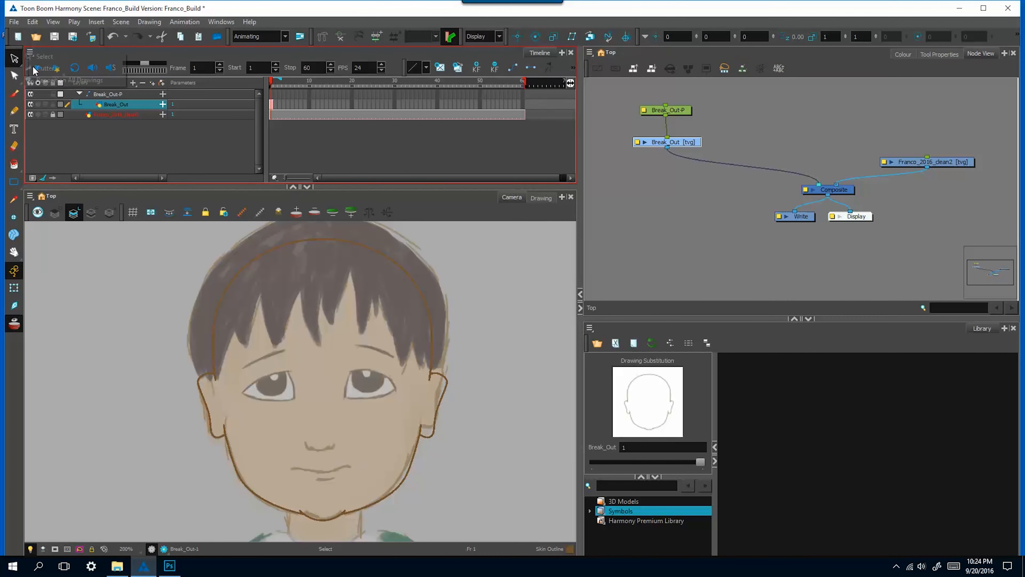
mouse_move(480, 325)
mouse_down()
mouse_move(190, 286)
mouse_move(467, 288)
mouse_up()
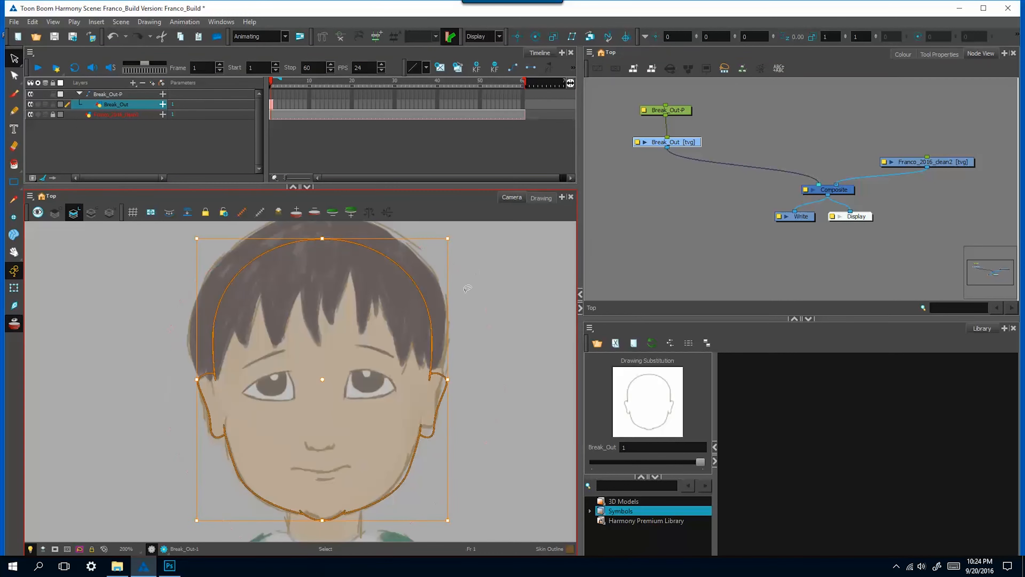
right_click(431, 332)
mouse_move(459, 319)
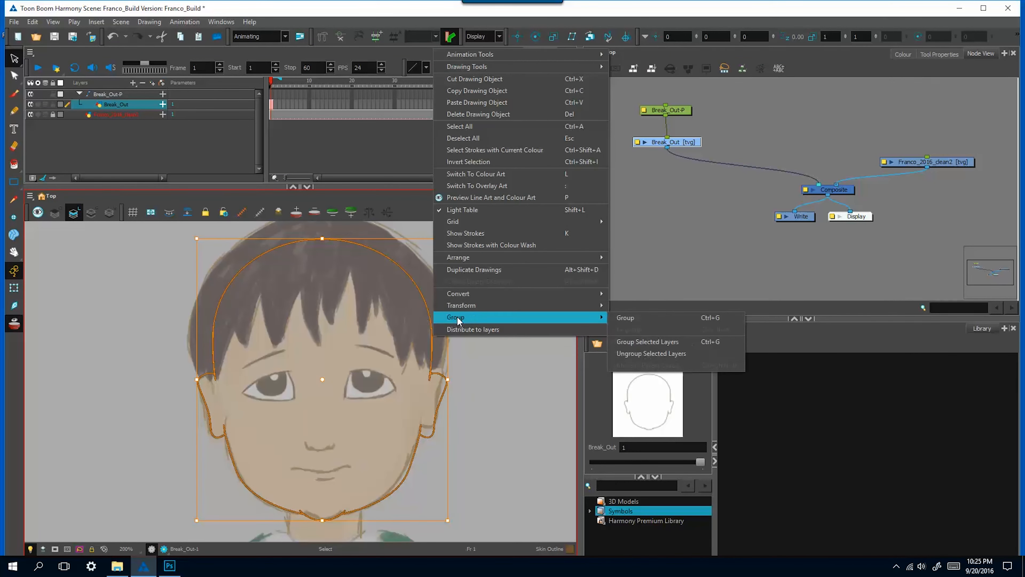
click(631, 319)
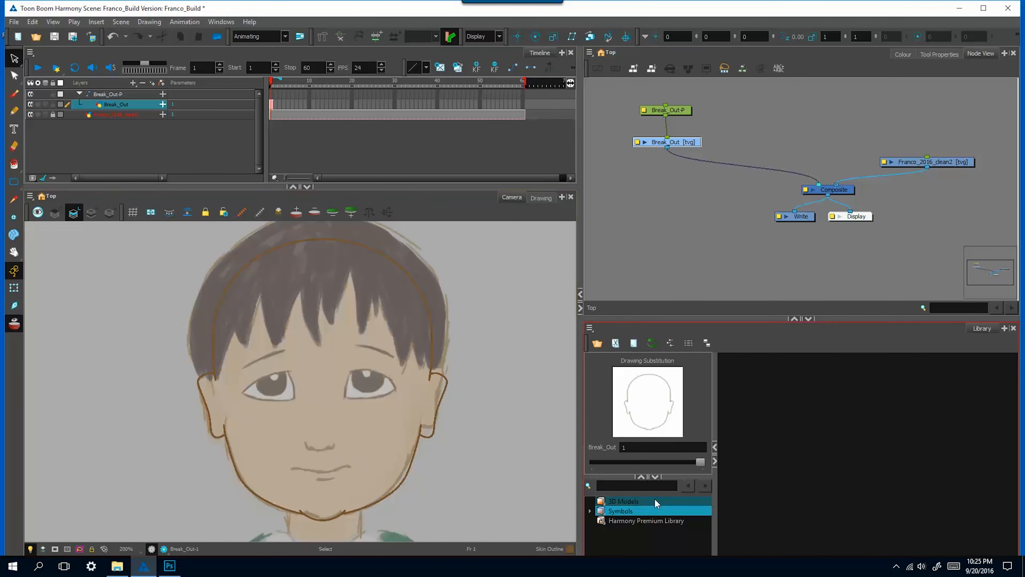
Step: Add a palette colour named Eye Outline below Eye White, in dark brown with R 32, G 21 and B 14
key(2)
key(2)
key(2)
click(13, 181)
click(902, 53)
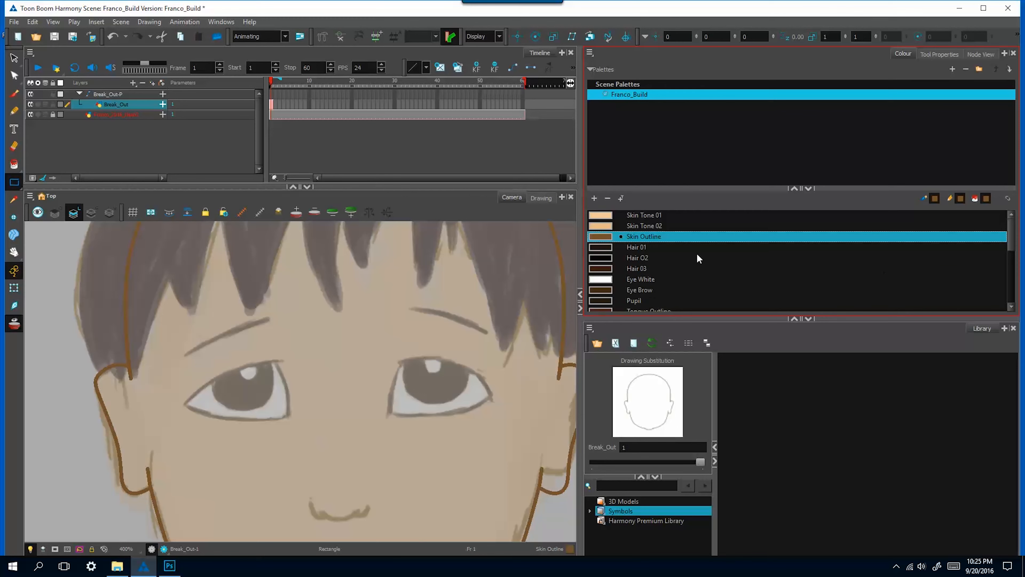
click(661, 281)
click(594, 198)
drag(638, 300, 469, 246)
double_click(607, 291)
click(574, 239)
text(Eye Ou)
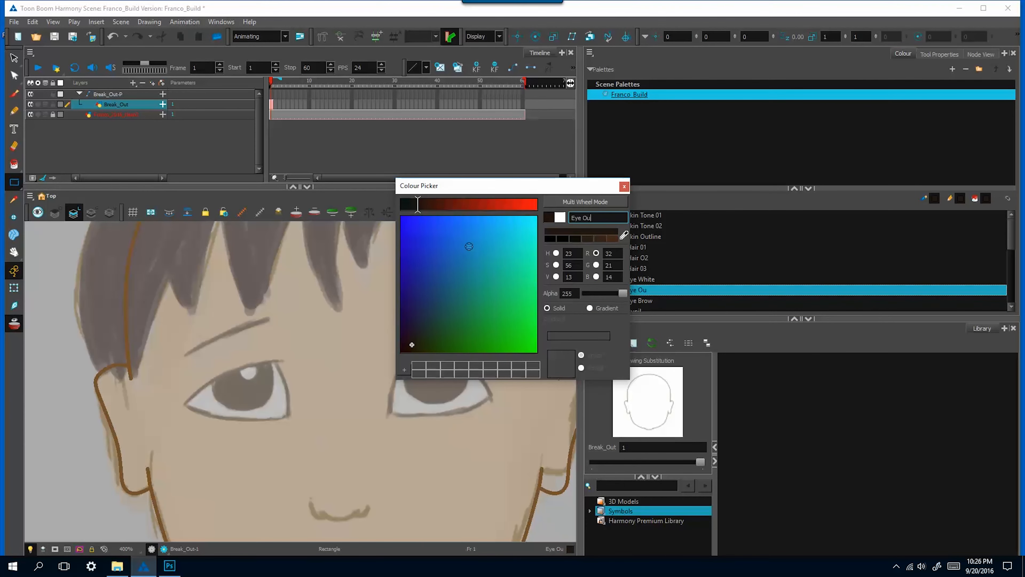
text(tline)
click(624, 186)
Step: Draw a rectangle over the left eye in the Eye Outline colour and move its corners onto the artwork
drag(197, 361, 287, 420)
click(14, 76)
drag(197, 420, 186, 405)
mouse_move(287, 420)
mouse_down()
mouse_move(297, 411)
mouse_move(289, 416)
mouse_up()
drag(197, 360, 223, 375)
drag(286, 361, 277, 361)
Step: Curve the left eye outline's upper and lower edges and nudge its lower inner corner to match the artwork
drag(238, 411, 238, 420)
drag(283, 389, 237, 366)
click(222, 375)
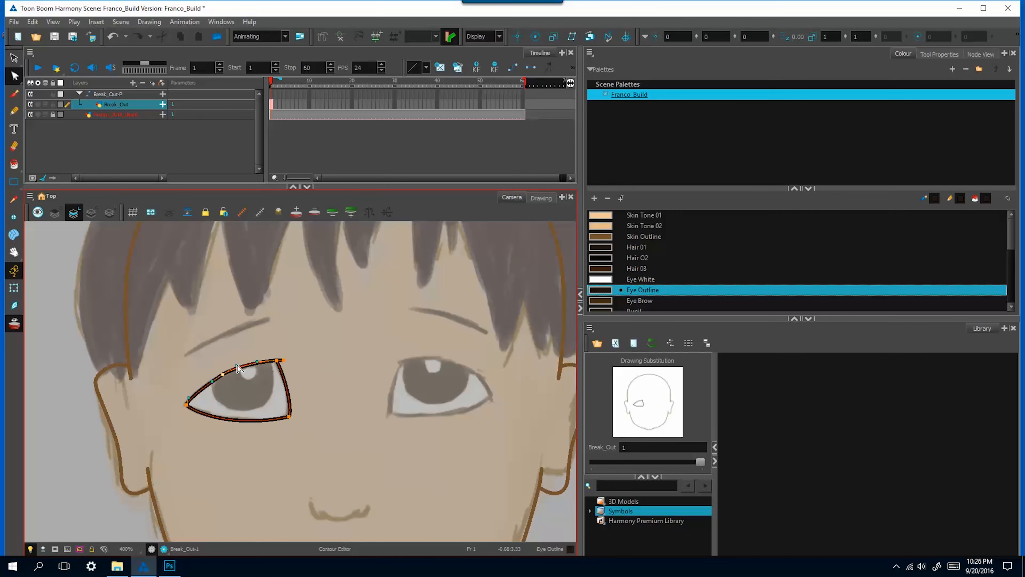
click(291, 365)
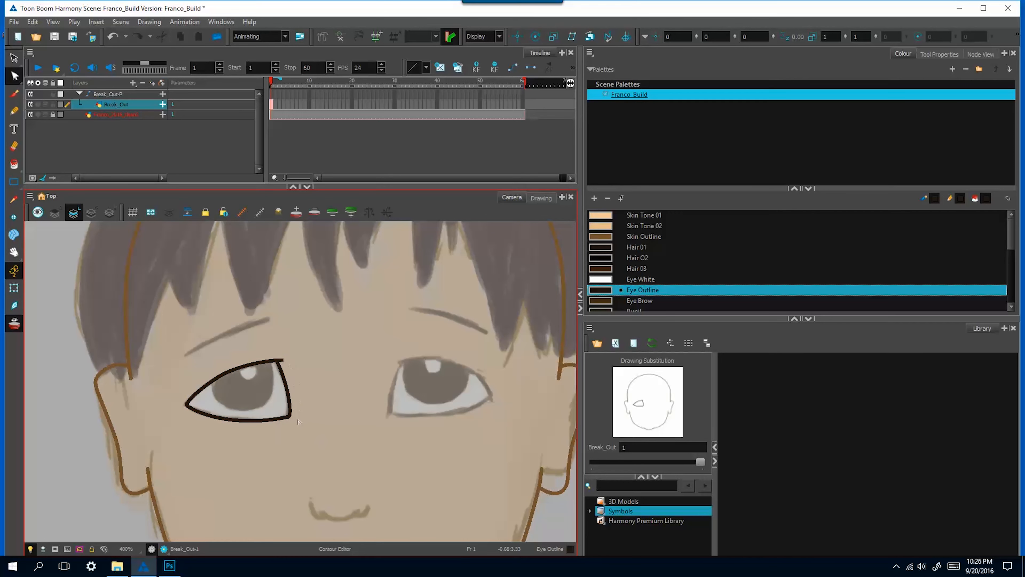
click(297, 421)
key(Left)
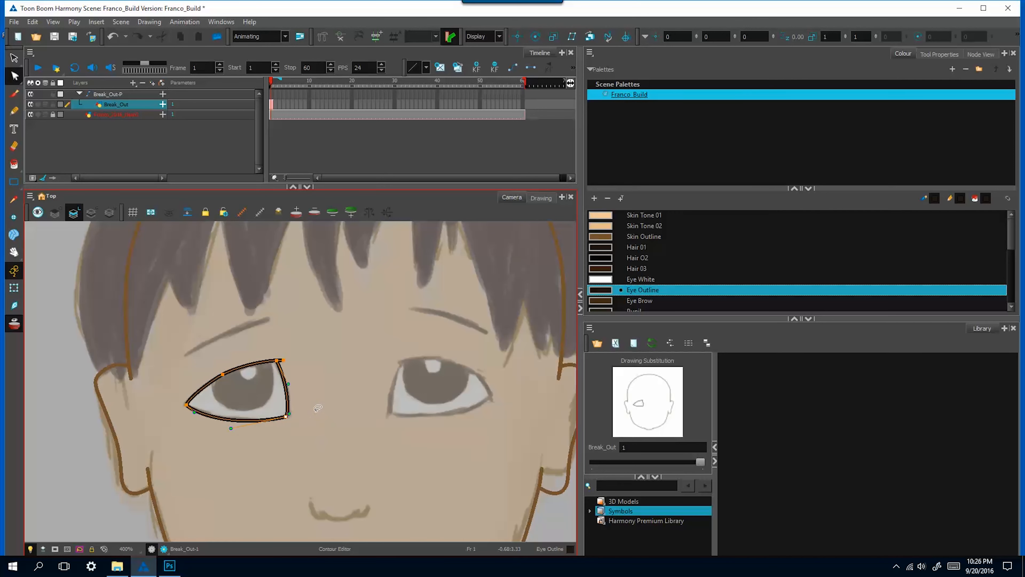
click(318, 408)
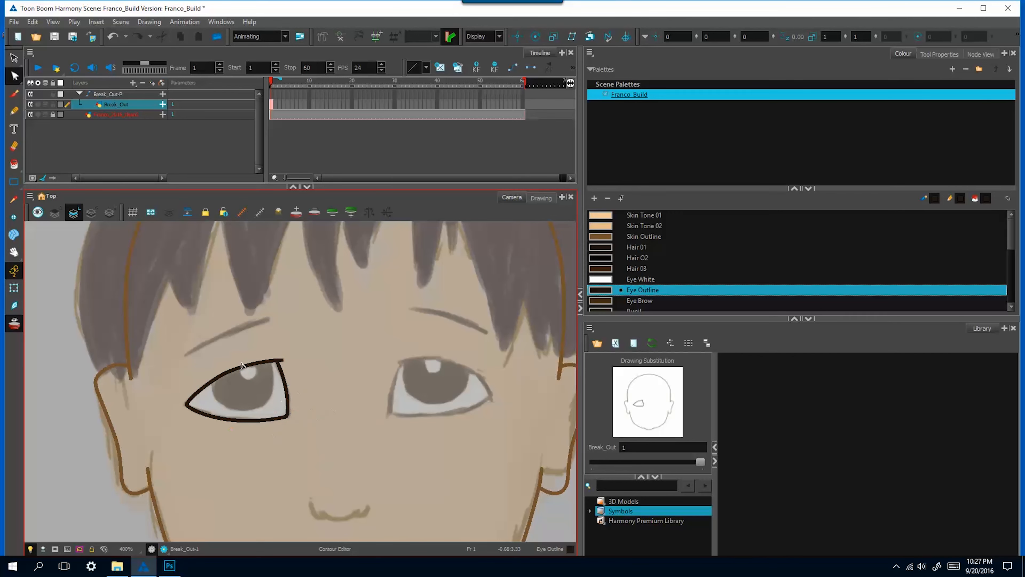
Step: Thicken the upper eyelid line of the left eye with the Pencil Editor
drag(14, 76, 45, 82)
click(225, 372)
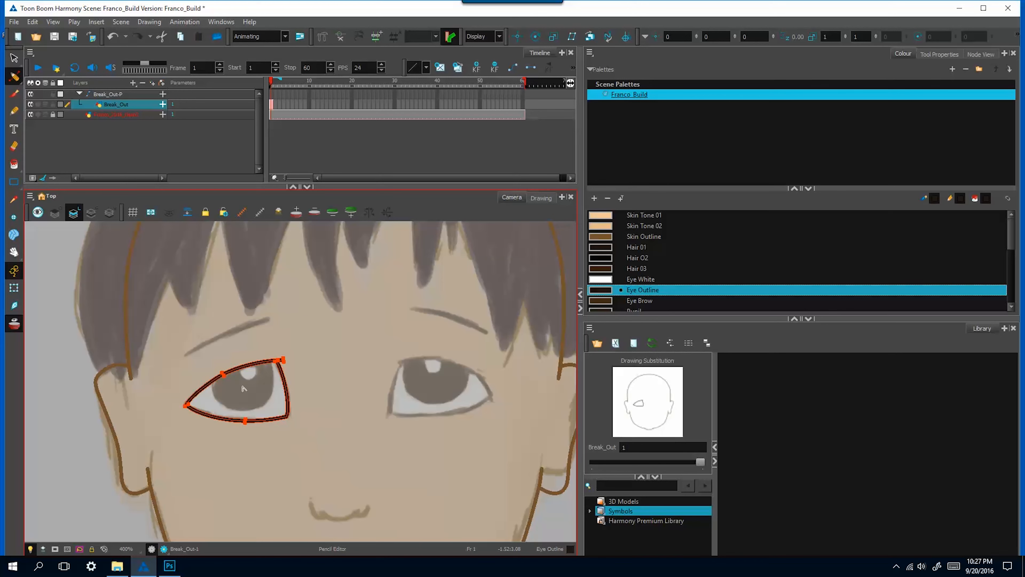
click(288, 354)
click(224, 373)
click(177, 394)
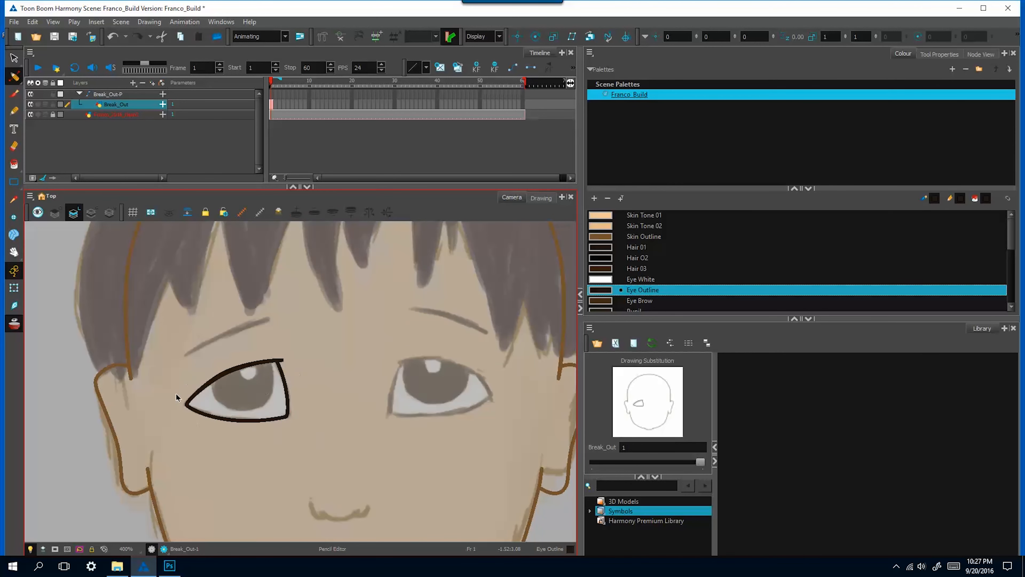
click(193, 390)
click(286, 357)
click(258, 361)
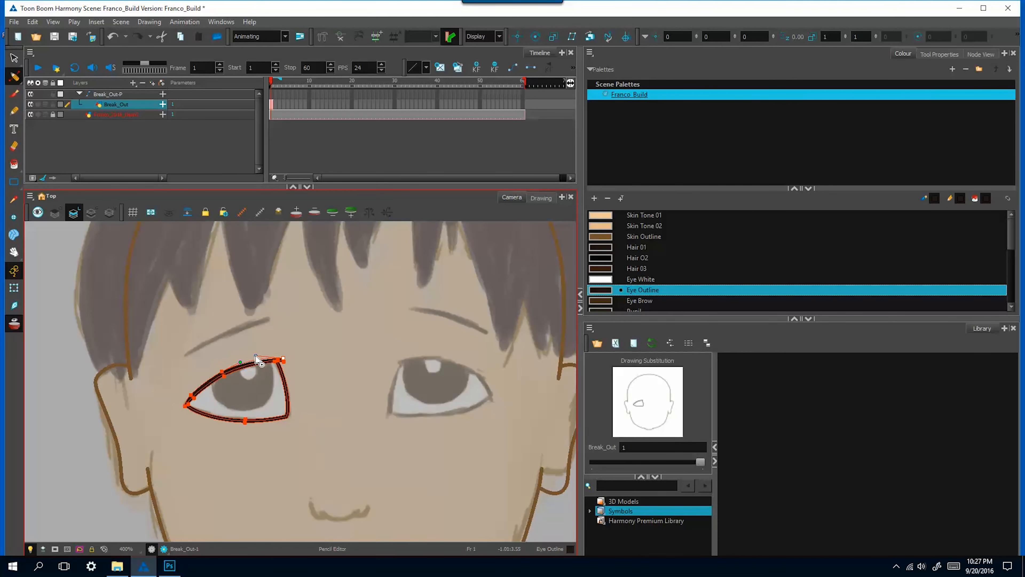
click(289, 433)
Step: Draw the left eyebrow as a pencil stroke above the eye and start widening it with the Pencil Editor
key(2)
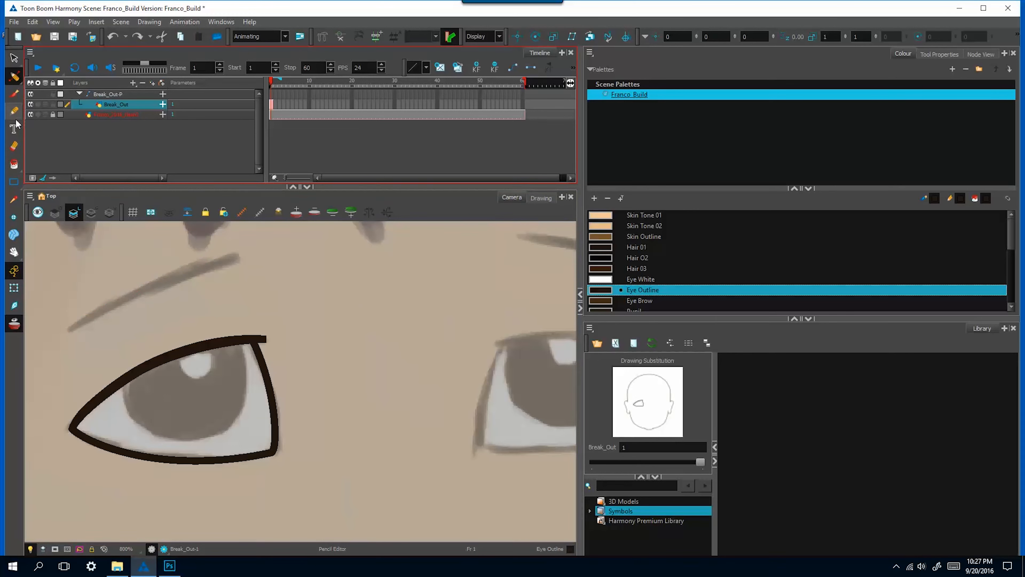
click(14, 111)
drag(69, 330, 256, 237)
click(15, 76)
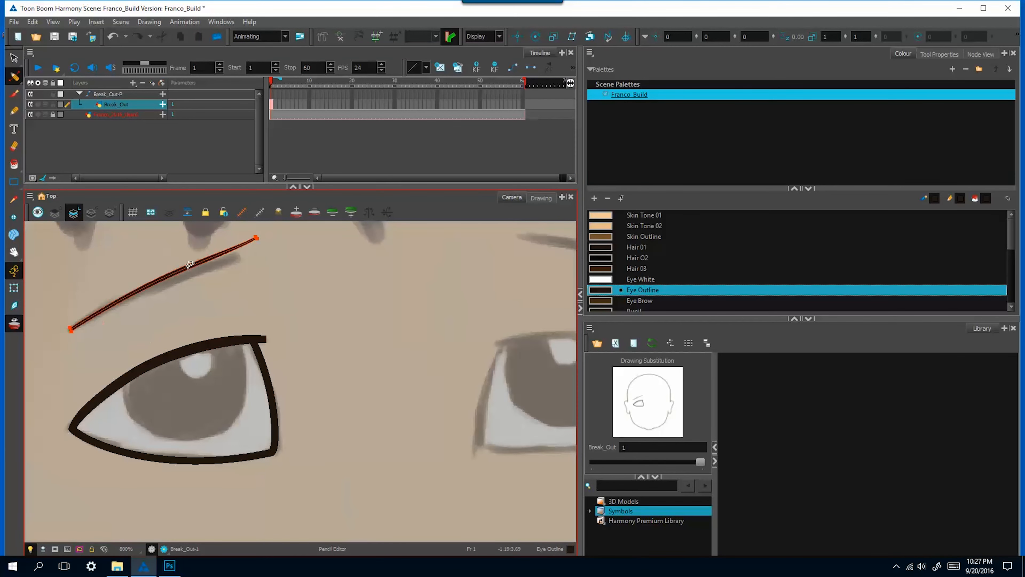
mouse_move(143, 289)
mouse_down()
mouse_move(222, 259)
mouse_move(214, 251)
mouse_move(217, 269)
mouse_move(231, 245)
mouse_up()
Step: Reshape the left eyebrow's curve to follow the artwork, deleting extra points and moving its inner end onto the sketch
click(14, 76)
click(45, 75)
key(Delete)
drag(255, 238, 241, 257)
drag(192, 266, 169, 280)
mouse_move(104, 345)
mouse_down()
mouse_move(72, 321)
mouse_move(106, 332)
mouse_up()
key(Delete)
drag(170, 278, 167, 280)
Step: Adjust the left eyebrow's thickness with the Pencil Editor so it is thicker in the middle and tapers at the ends
click(14, 76)
click(44, 96)
drag(254, 241, 257, 280)
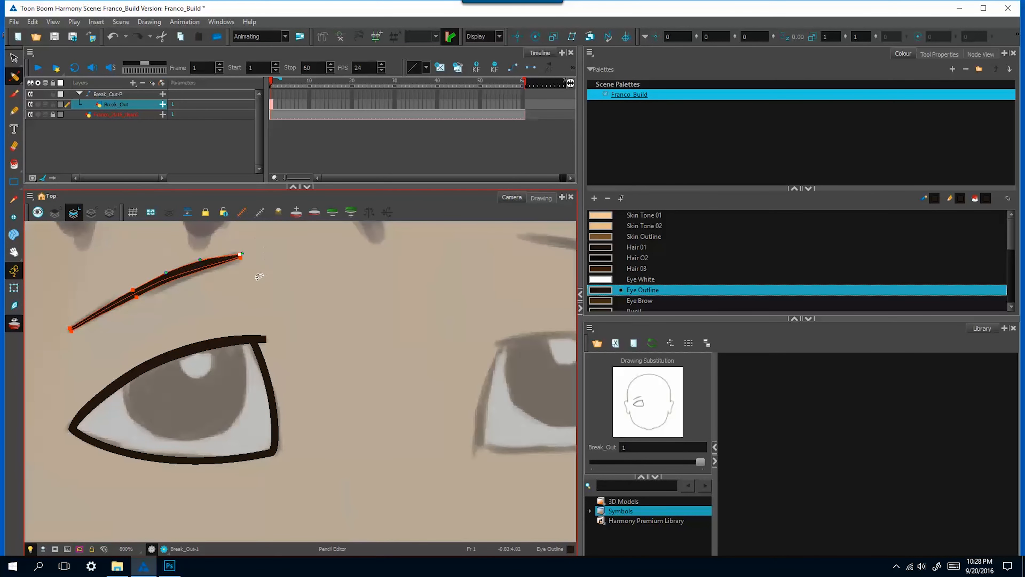
drag(200, 260, 169, 273)
click(86, 303)
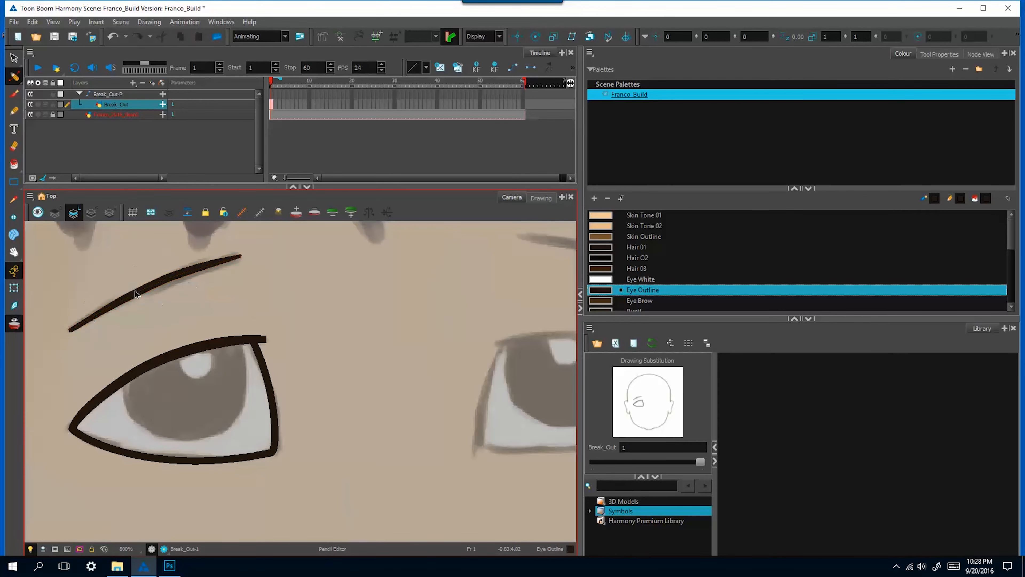
drag(243, 254, 249, 238)
click(244, 299)
key(1)
key(1)
key(1)
key(1)
key(1)
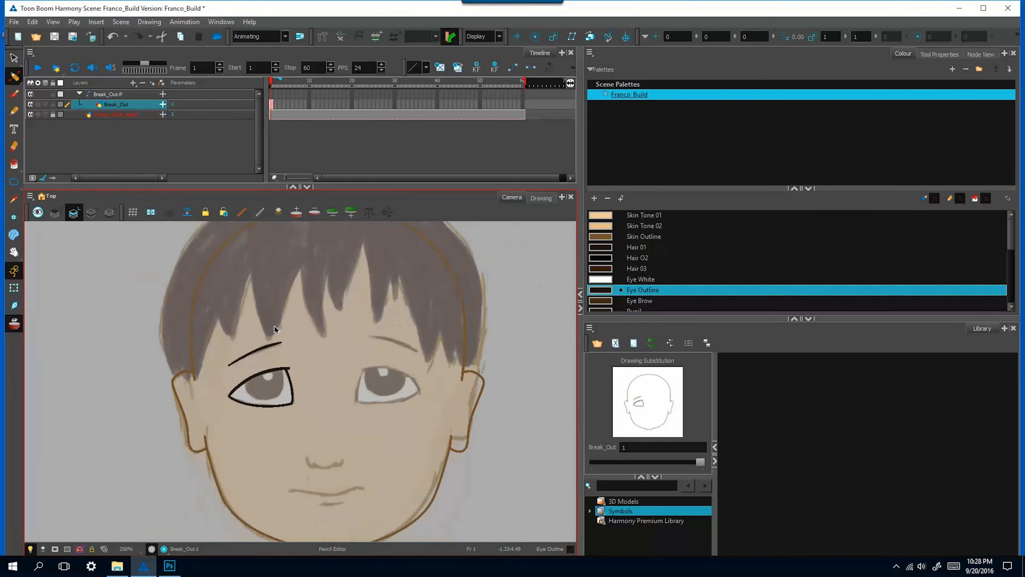
Step: Trace the left nostril and the nose's base curve with the Pencil in the Skin Outline colour
key(2)
key(2)
key(2)
drag(367, 465, 332, 293)
click(646, 237)
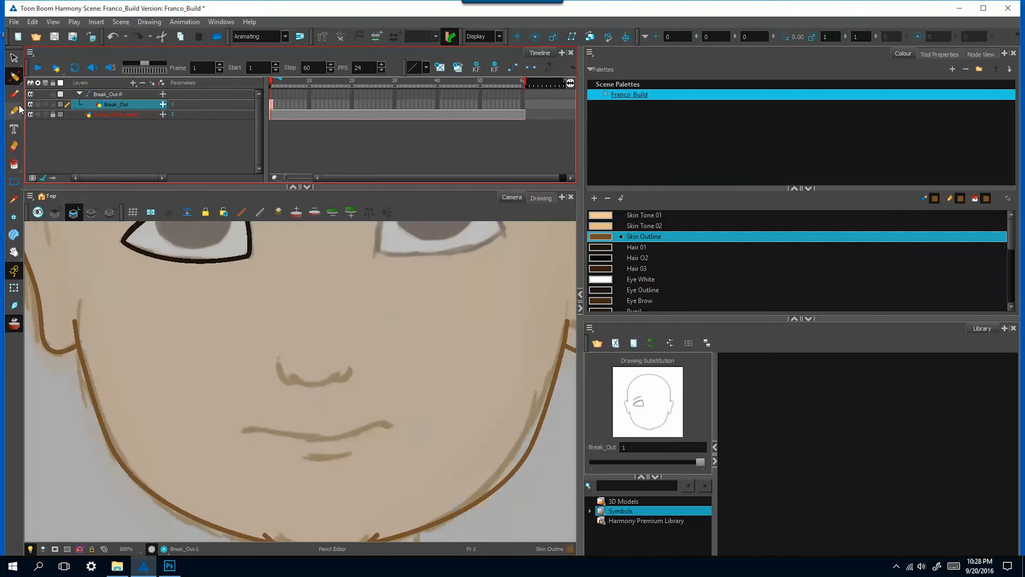
click(15, 113)
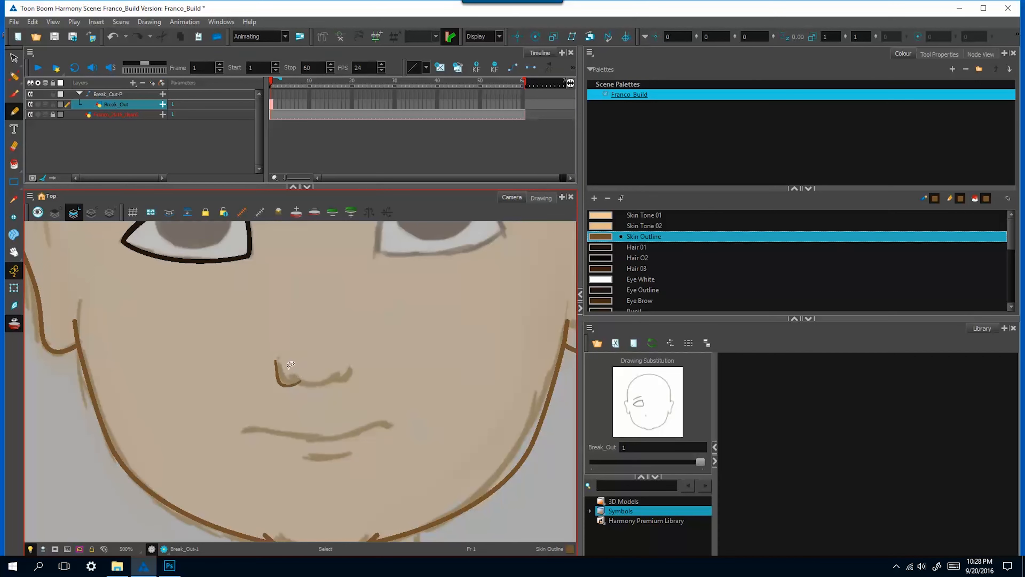
key(ctrl+z)
drag(275, 364, 288, 383)
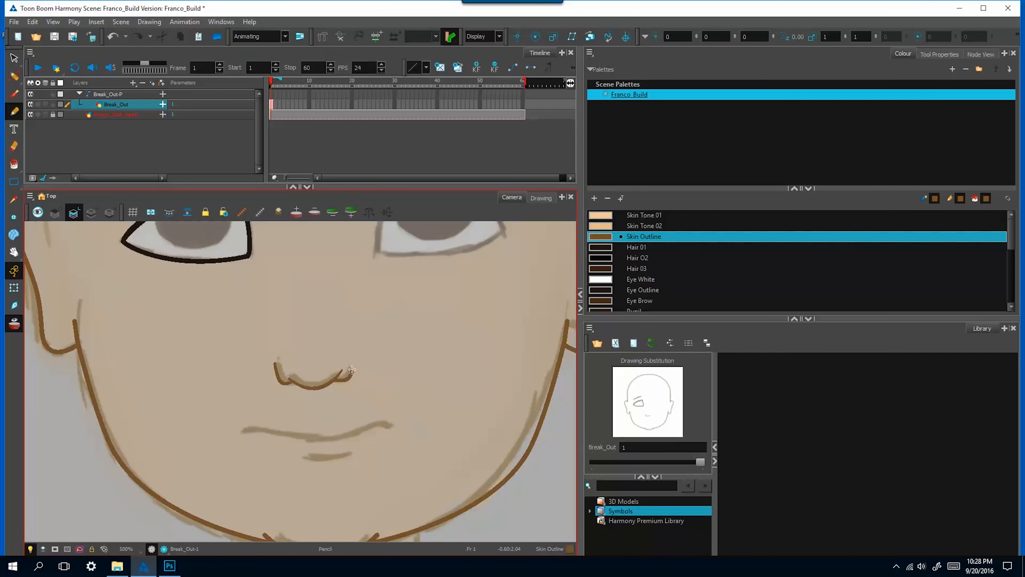
Step: Try to trim the overlapping stroke ends where the left nostril meets the nose's base curve
key(alt+s)
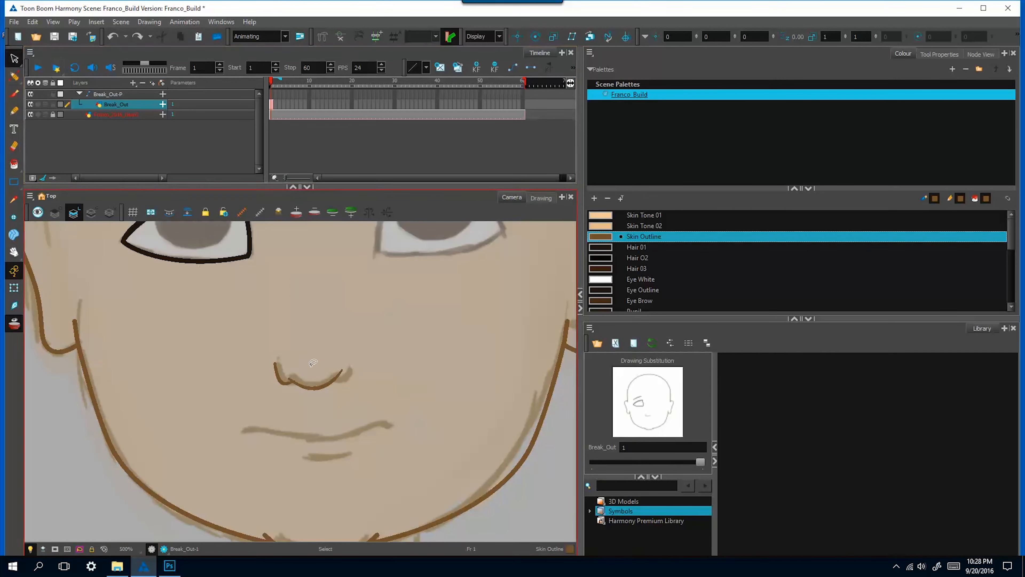
drag(322, 349, 348, 359)
key(alt+q)
key(2)
key(2)
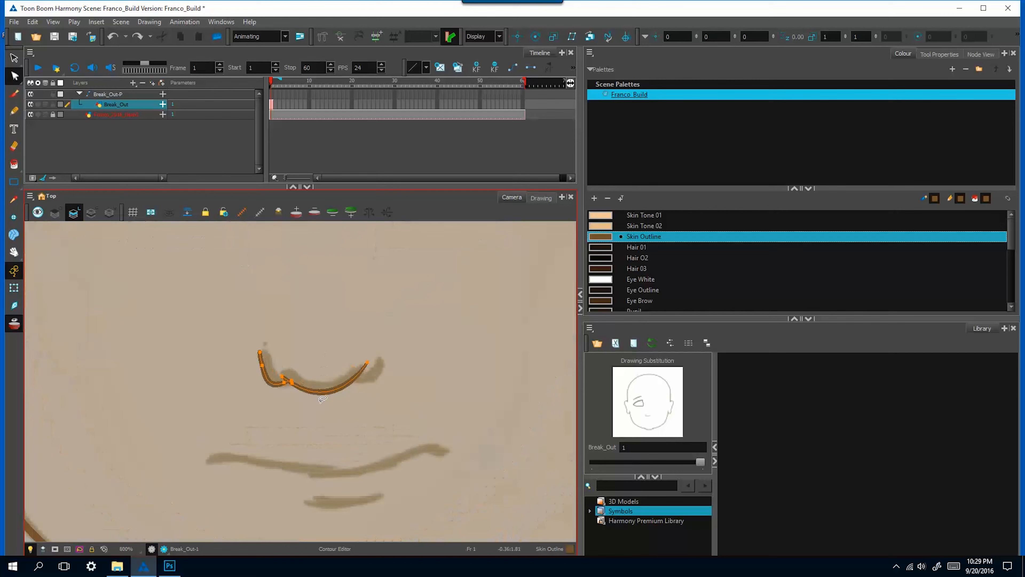
key(2)
key(2)
key(2)
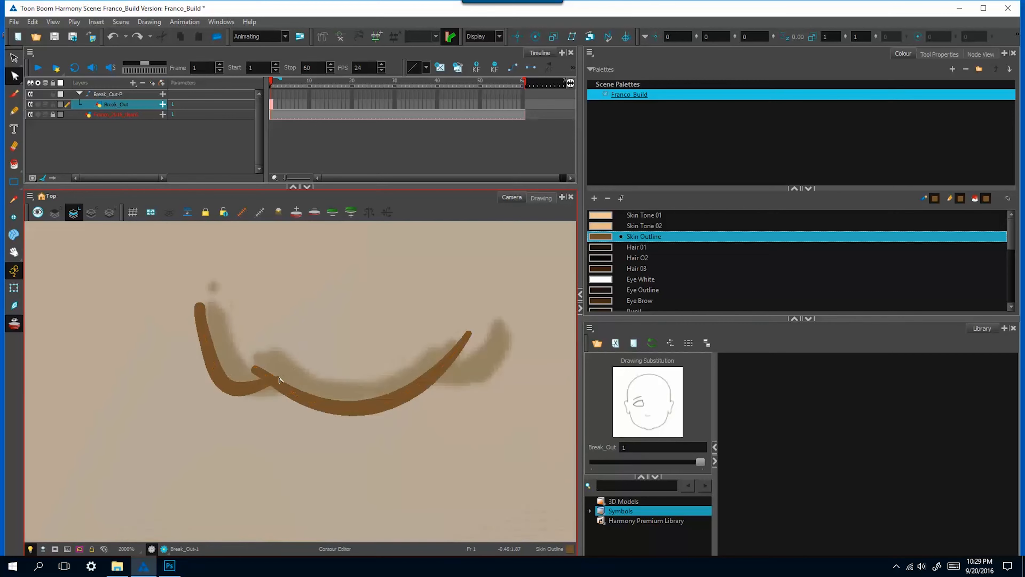
key(alt+s)
click(948, 54)
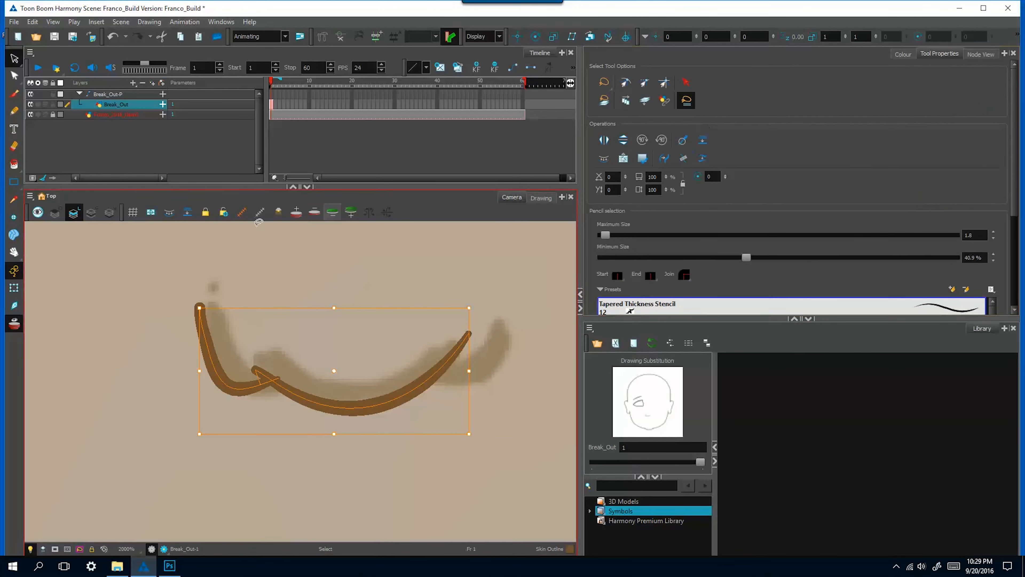
key(alt+q)
click(258, 385)
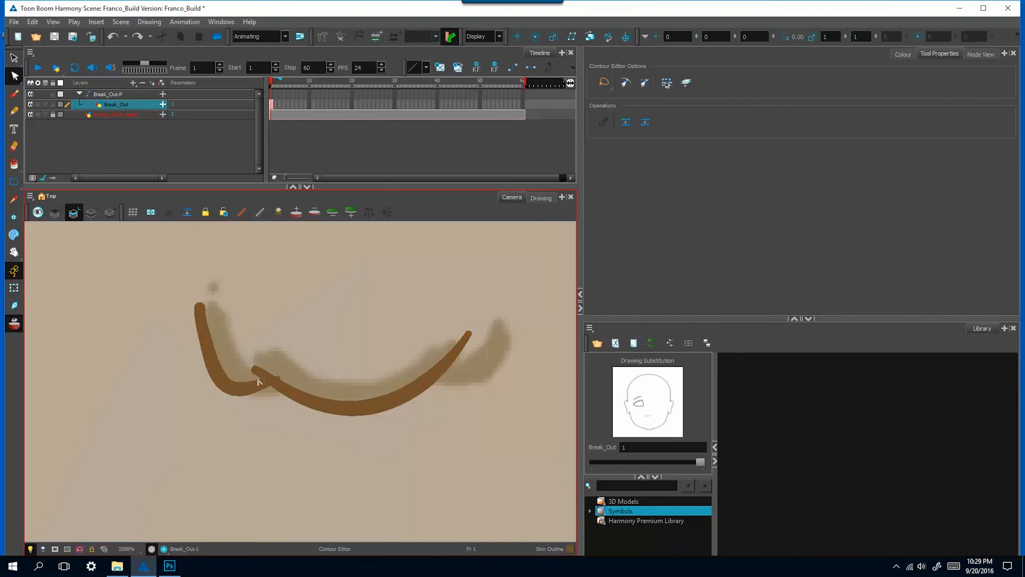
drag(277, 367, 286, 367)
key(Delete)
drag(202, 310, 203, 327)
scroll(288, 350, down, 5)
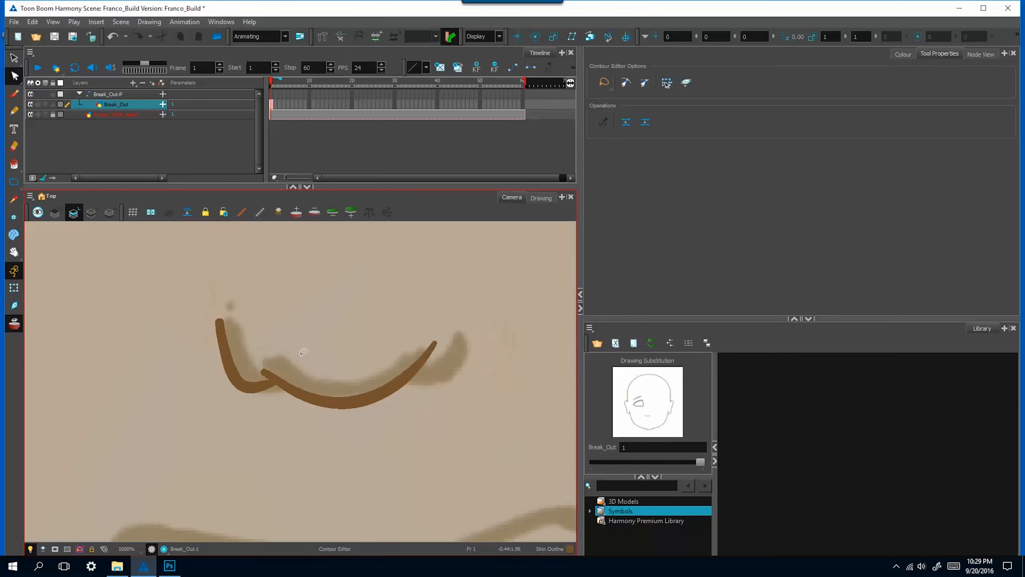
Step: Copy the left nostril and nose base curve, flip the copy horizontally and place it above the original nose
key(alt+s)
drag(402, 344, 371, 371)
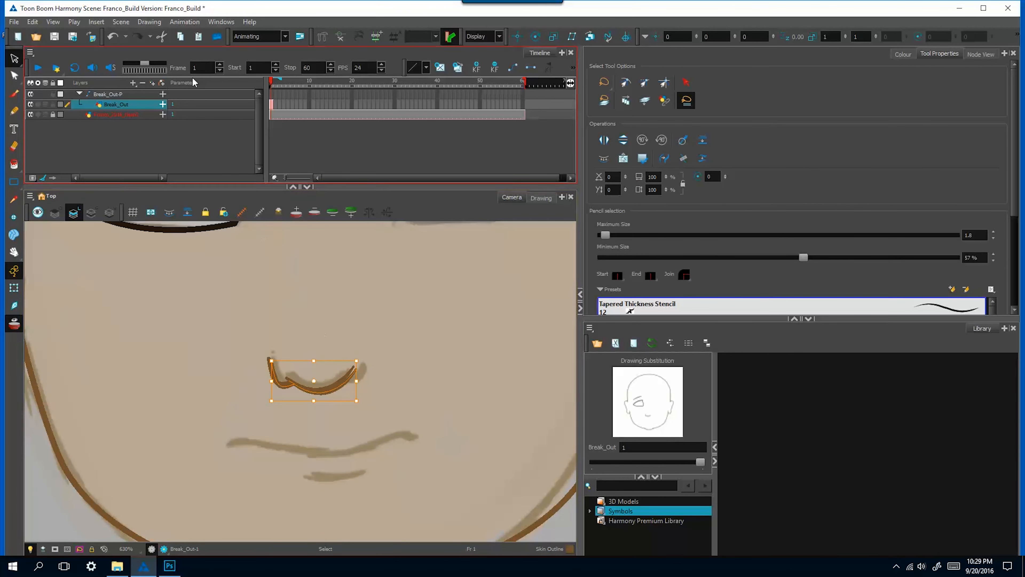
click(149, 21)
mouse_move(179, 95)
click(334, 94)
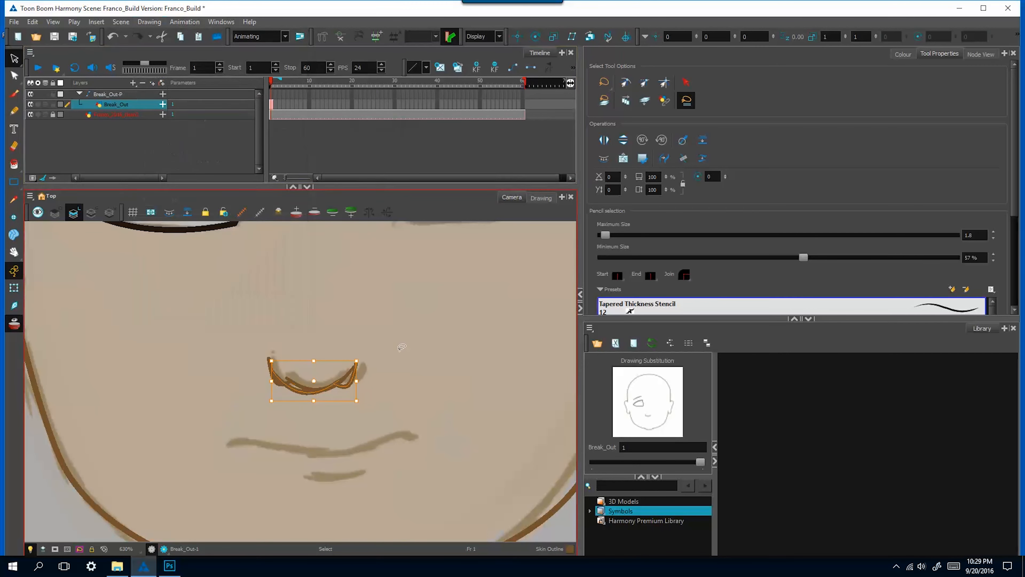
mouse_move(331, 383)
mouse_down()
mouse_move(370, 361)
mouse_move(365, 315)
mouse_up()
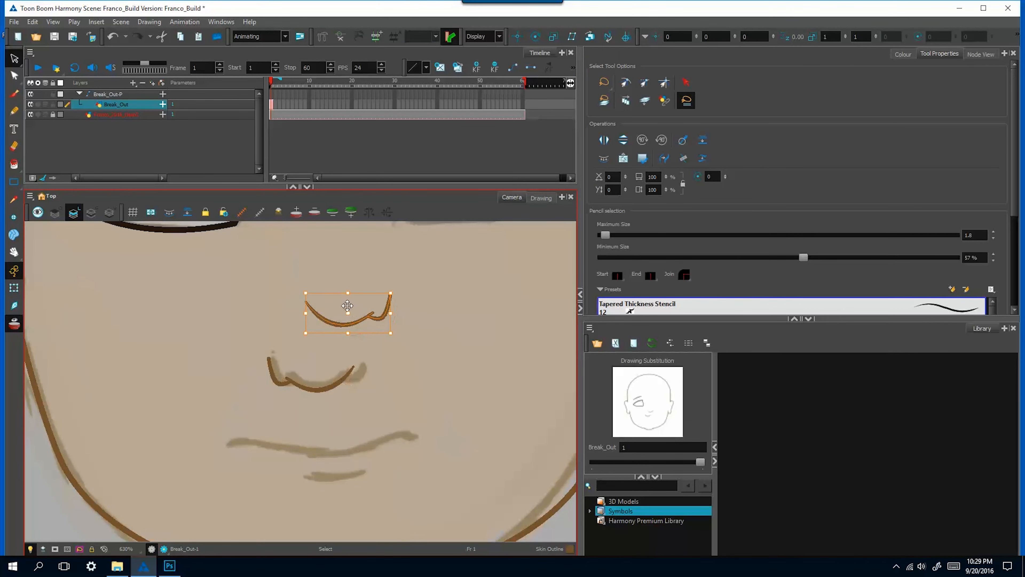
Step: Erase the left half of the mirrored nose copy and the right half of the original nose
click(14, 147)
drag(335, 281, 340, 340)
key(ctrl+z)
drag(307, 281, 310, 314)
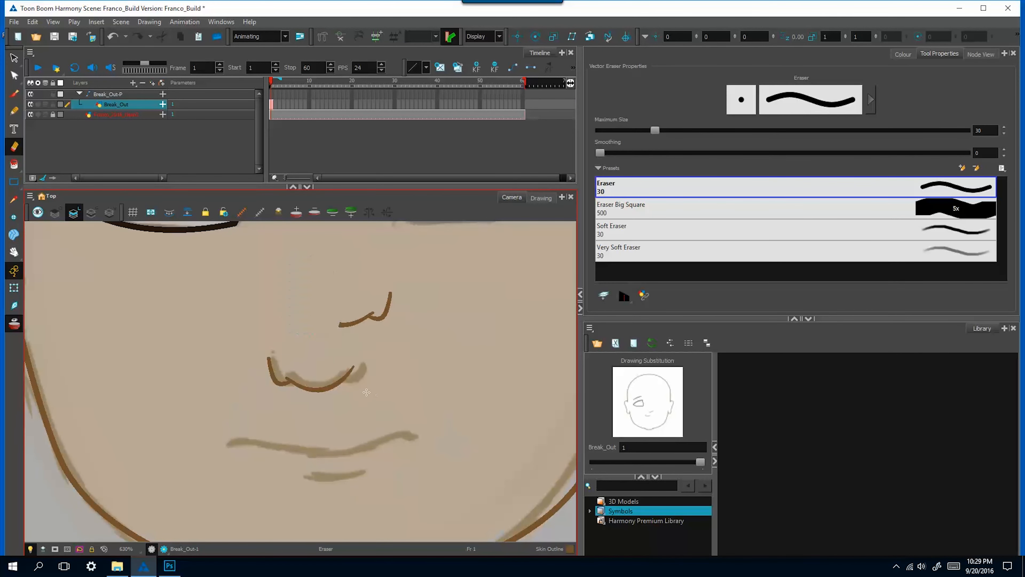
drag(363, 374, 349, 402)
Step: Move the mirrored half down against the original half and nudge it right to complete a symmetrical nose
key(alt+s)
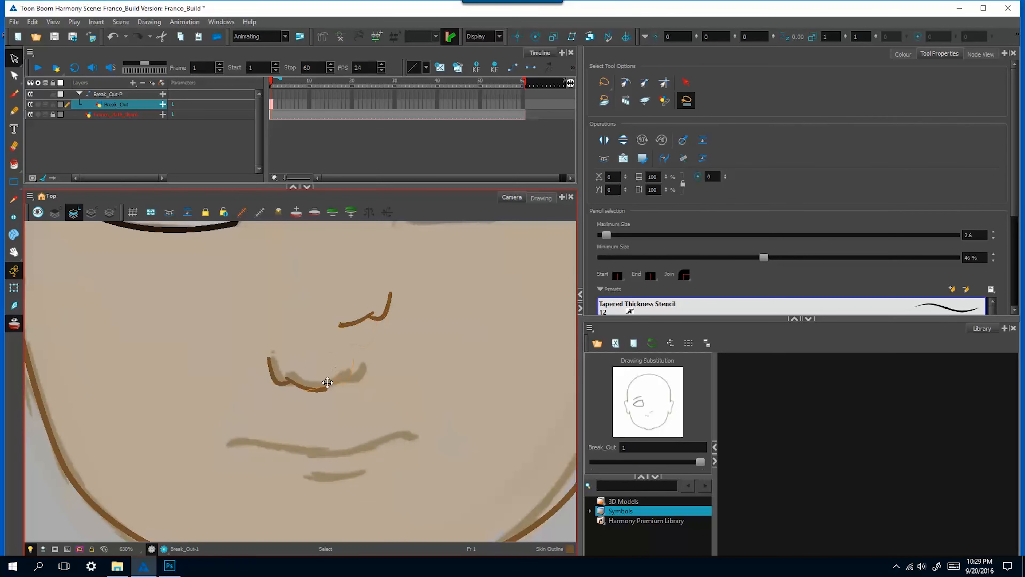
key(ctrl+z)
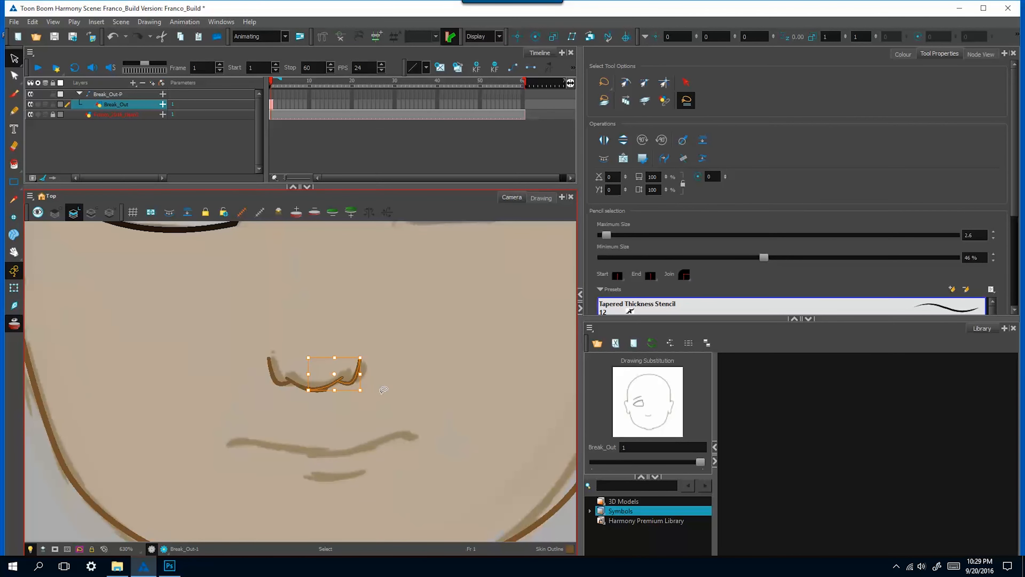
key(Right)
key(Right)
click(394, 386)
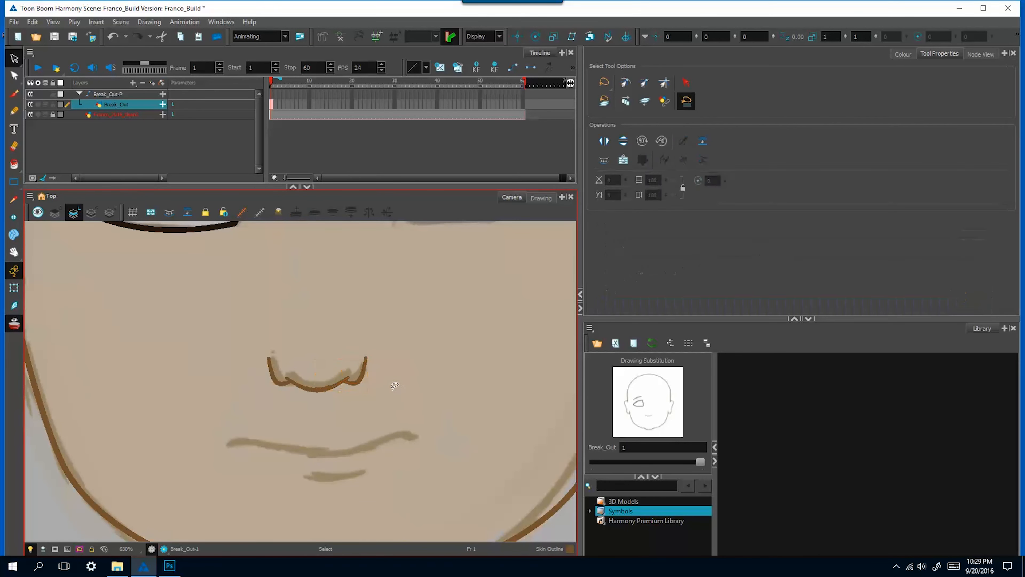
Step: Try to delete the contour point on the nose's base curve near where the two halves meet
mouse_move(382, 358)
mouse_down()
mouse_move(317, 428)
mouse_move(394, 386)
mouse_up()
key(2)
key(2)
key(2)
key(2)
key(2)
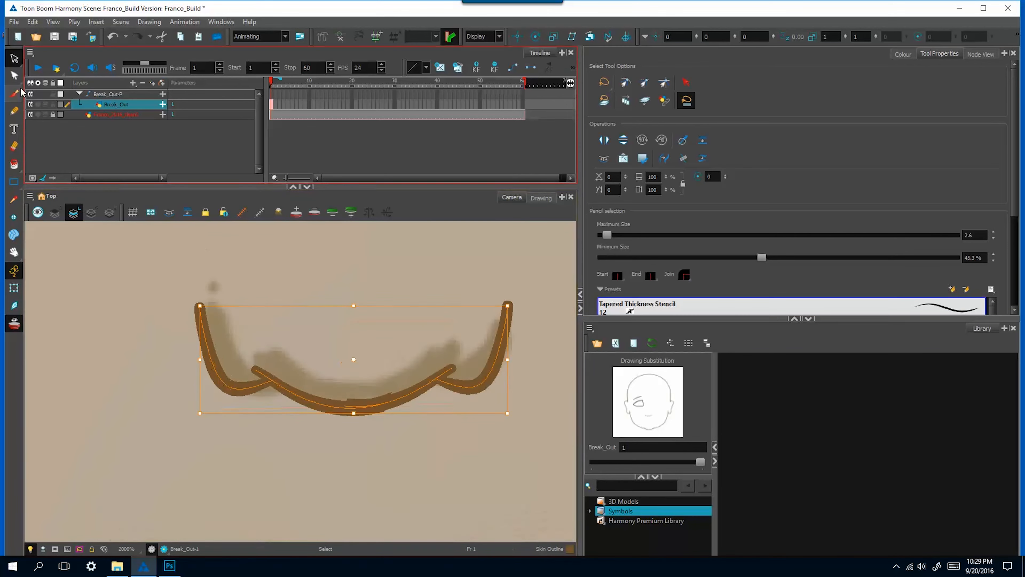
click(15, 76)
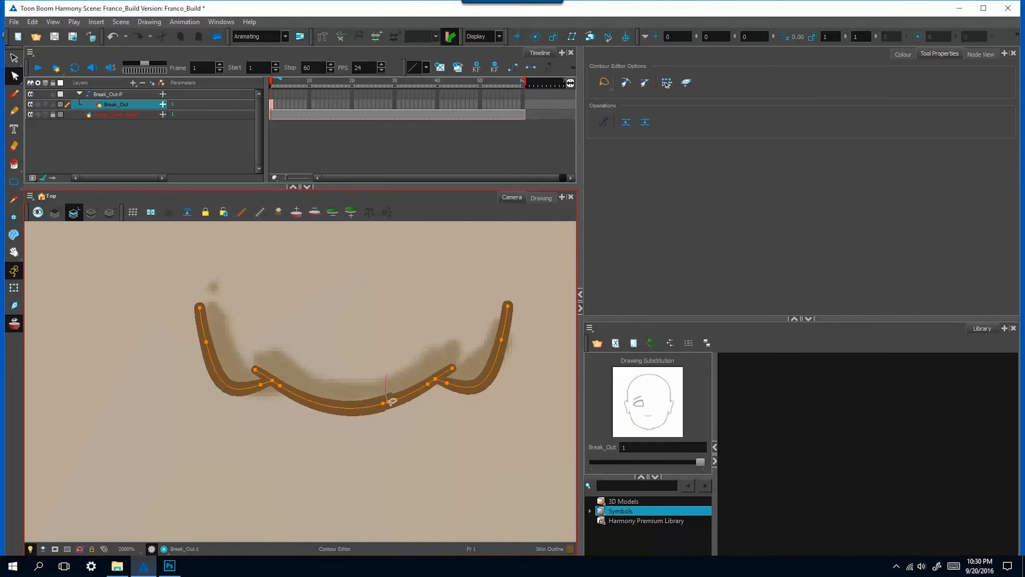
key(Delete)
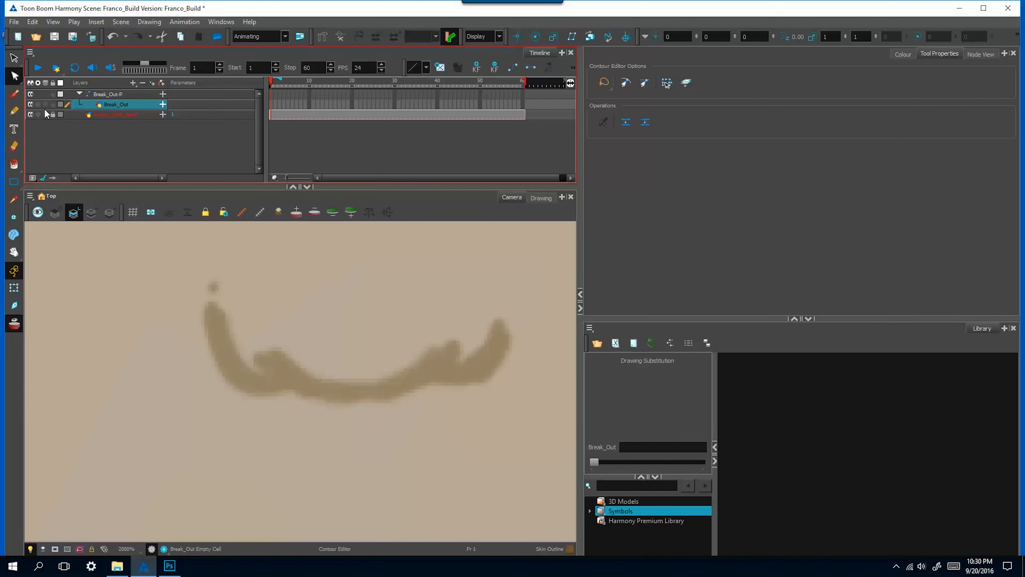
key(ctrl+z)
Step: Even out the line thickness of the nose's base curve where the two halves meet, using the Pencil Editor
click(15, 76)
click(60, 124)
click(402, 391)
drag(380, 397, 382, 400)
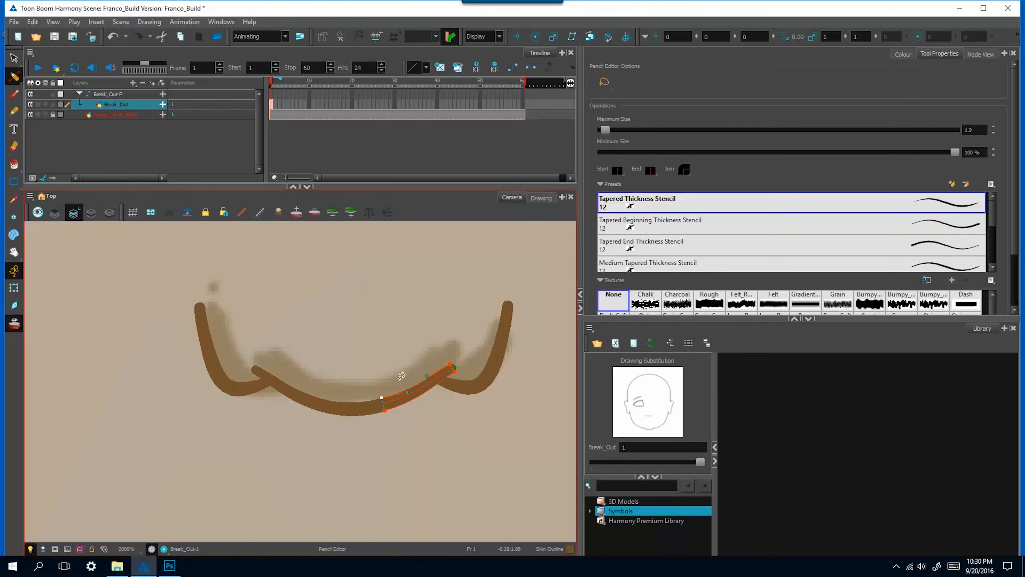
click(401, 415)
Step: Select all the nose strokes and change the shape of their line-end tip
click(15, 58)
drag(503, 293, 524, 307)
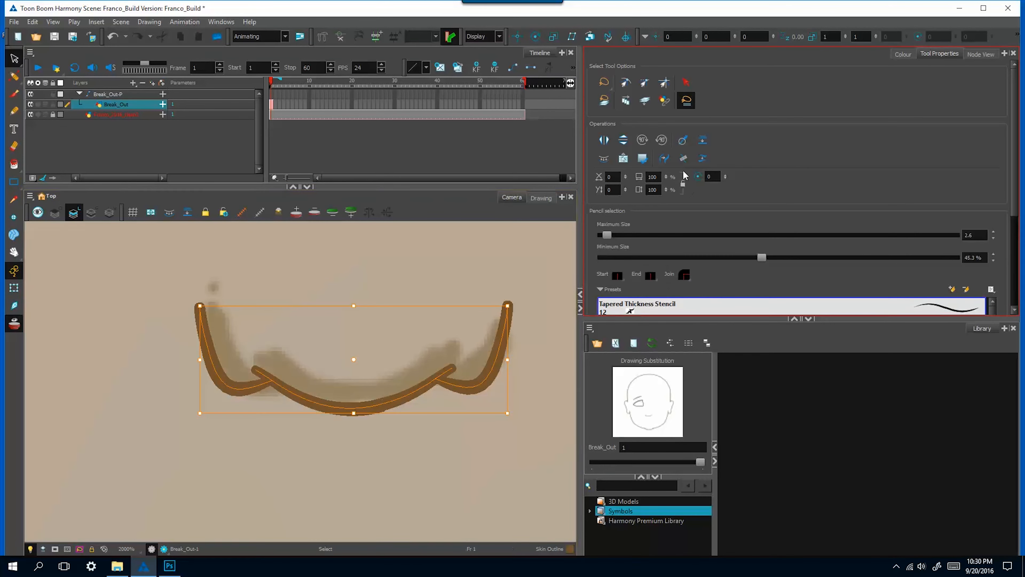
click(656, 279)
click(661, 289)
click(560, 305)
Step: Trace the mouth line and the short lower-lip line below it with the Pencil at size 3 in the Skin Outline colour
key(1)
key(1)
key(1)
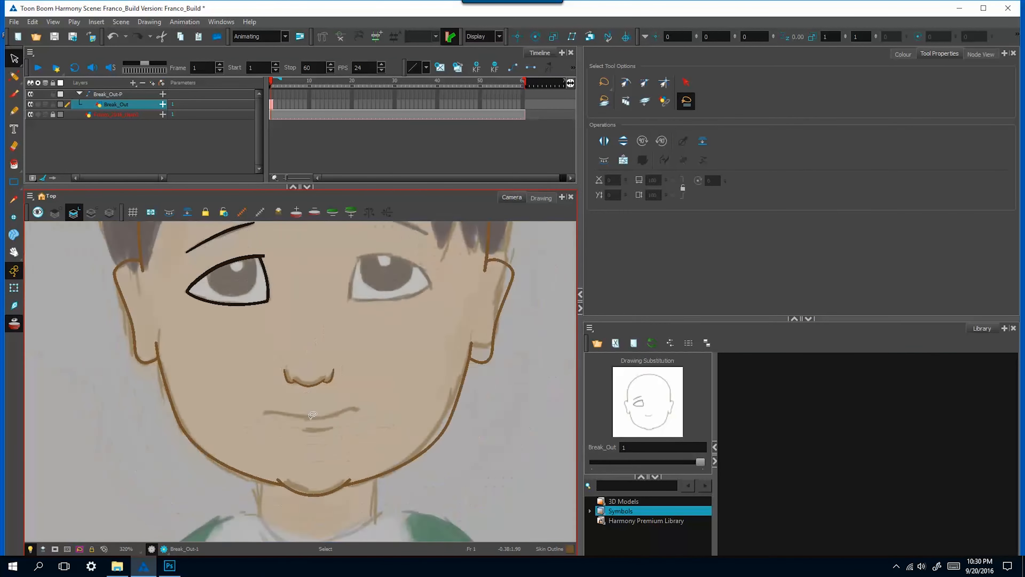
key(alt+7)
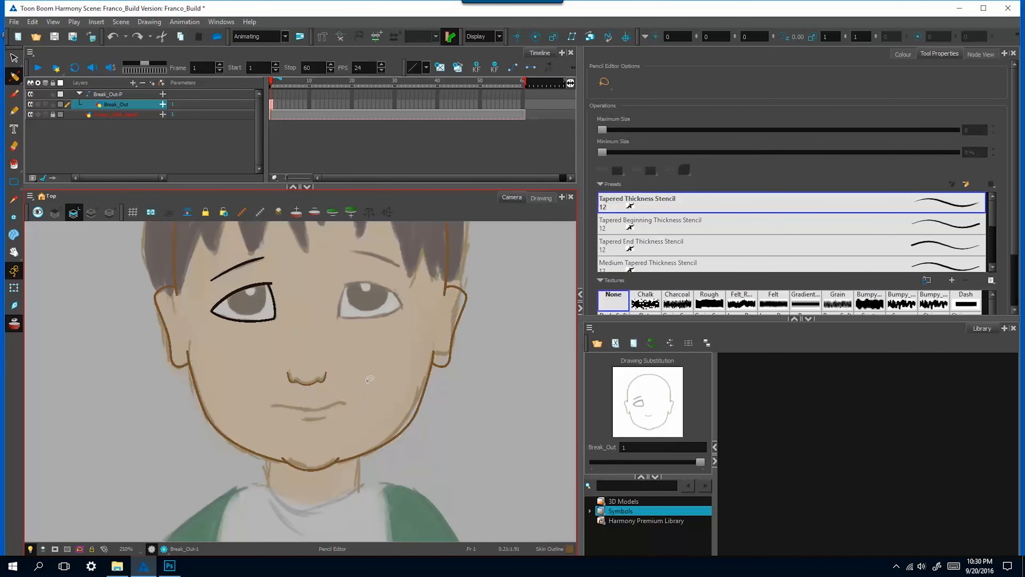
scroll(353, 363, up, 2)
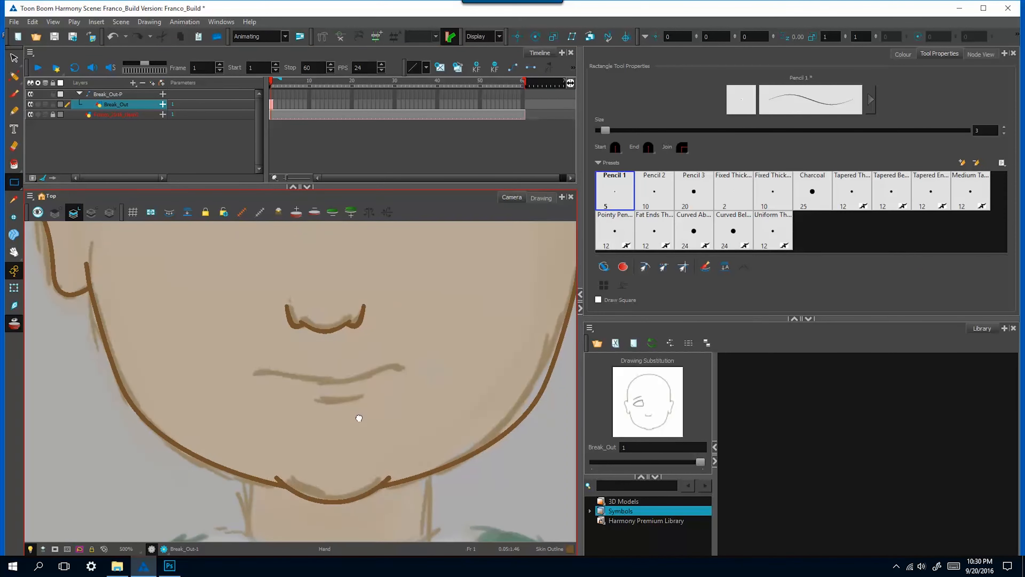
key(alt+slash)
drag(257, 379, 405, 377)
drag(318, 394, 362, 393)
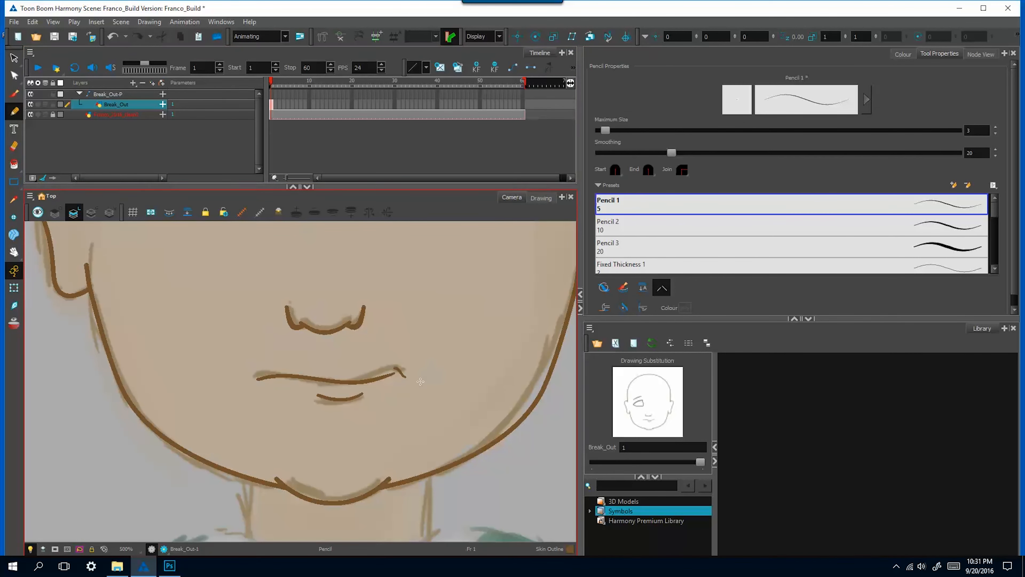
Step: Adjust the thickness of the mouth line and the lower-lip line with the Pencil Editor
click(13, 76)
click(301, 376)
click(338, 414)
mouse_move(301, 376)
mouse_down()
mouse_move(315, 369)
mouse_move(342, 405)
mouse_up()
click(340, 399)
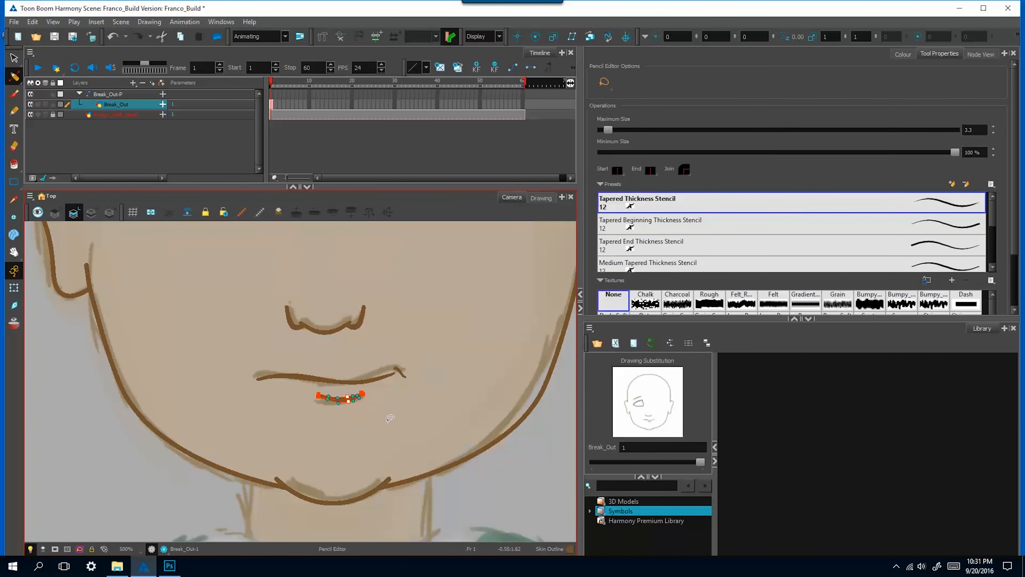
click(389, 416)
Step: Thicken the face outline along both sides of the jaw and at the middle of the chin
key(1)
click(451, 437)
drag(164, 397, 154, 399)
drag(485, 404, 499, 416)
click(382, 489)
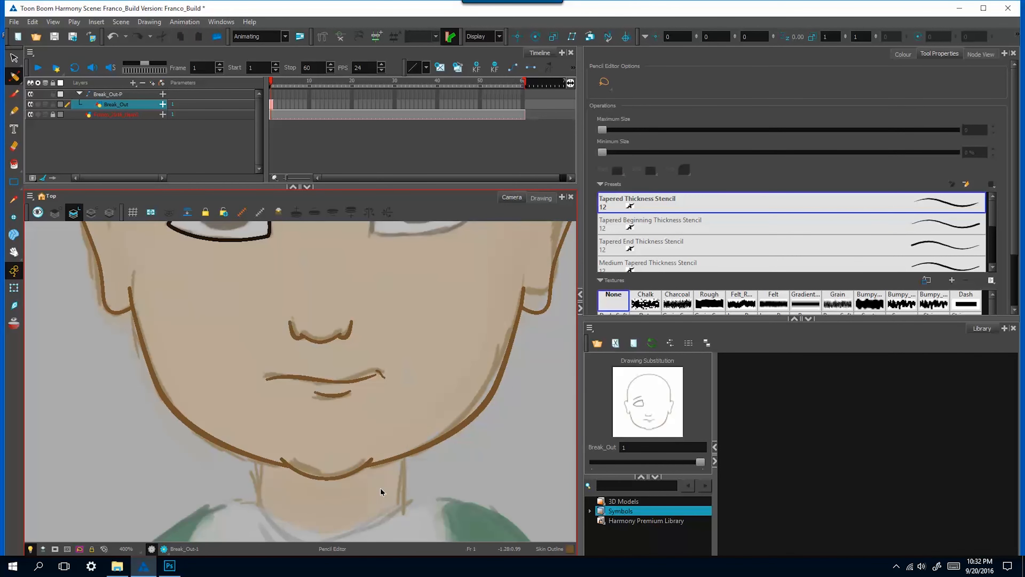
click(327, 479)
drag(327, 479, 327, 486)
Step: Thicken the outer curves of the right and left ear outlines with the Pencil Editor
click(383, 500)
drag(553, 288, 525, 329)
click(520, 327)
drag(72, 329, 68, 331)
click(404, 343)
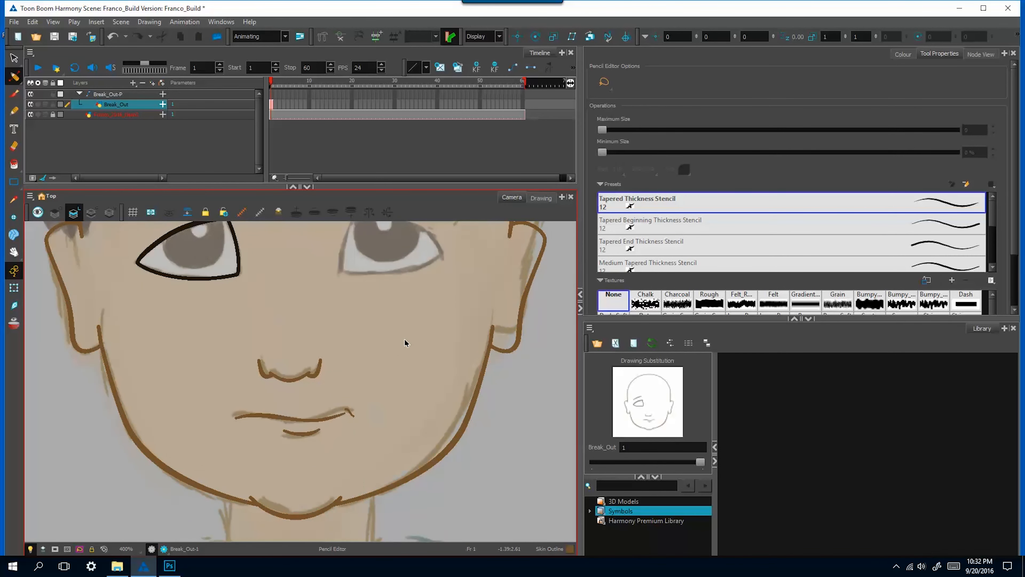
Step: Copy the left eye and eyebrow, flip the copy horizontally and place it over the sketched right eye
key(1)
key(1)
drag(368, 329, 395, 390)
key(2)
key(2)
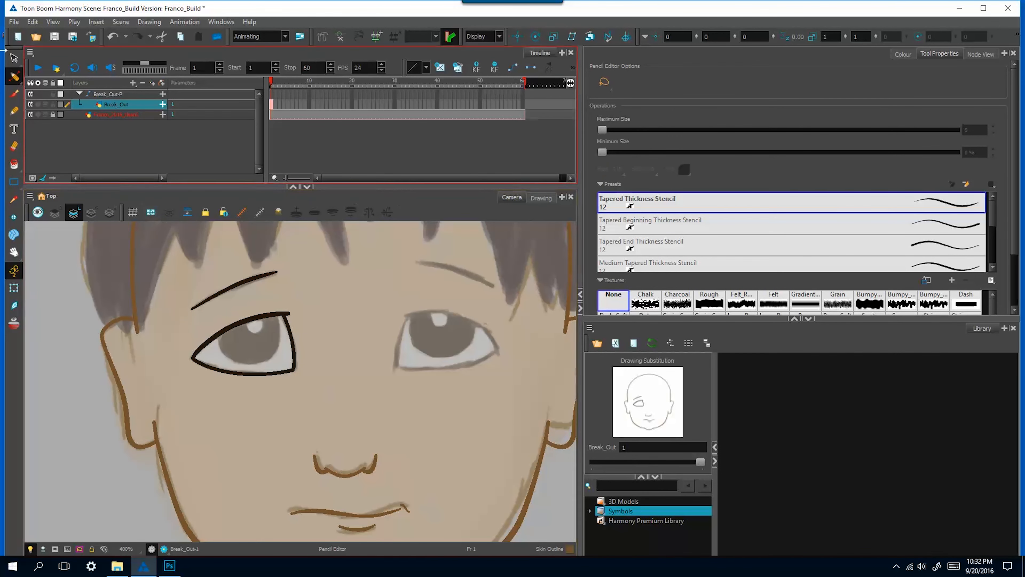
key(alt+s)
mouse_move(333, 323)
mouse_down()
mouse_move(276, 417)
mouse_move(283, 307)
mouse_up()
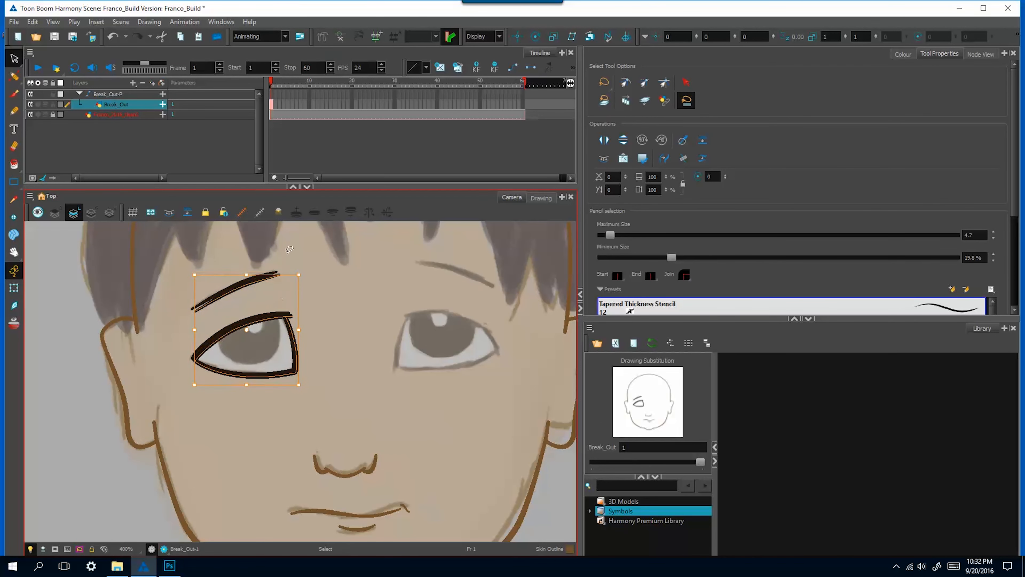
click(157, 25)
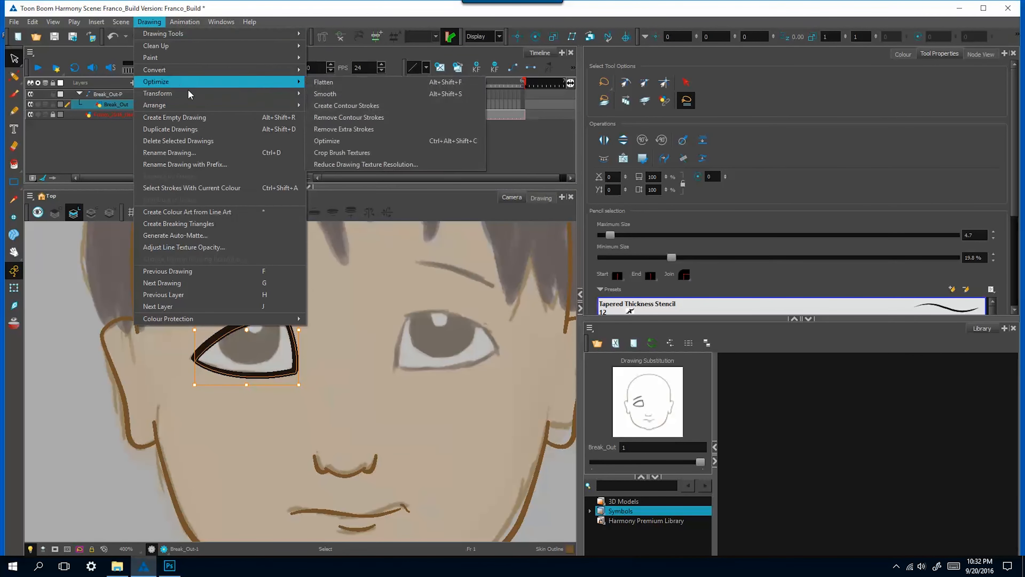
mouse_move(300, 94)
click(343, 95)
drag(249, 377, 452, 390)
click(452, 444)
key(1)
key(1)
key(1)
key(1)
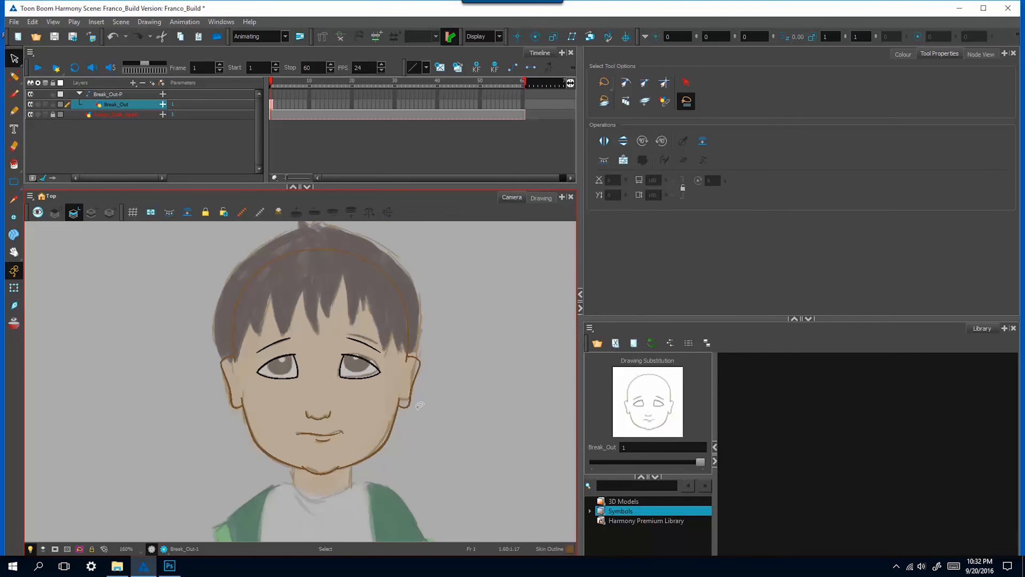
Step: Select both eyes and both eyebrows and group them
mouse_move(337, 344)
mouse_down()
mouse_move(368, 360)
mouse_move(361, 351)
mouse_up()
click(343, 426)
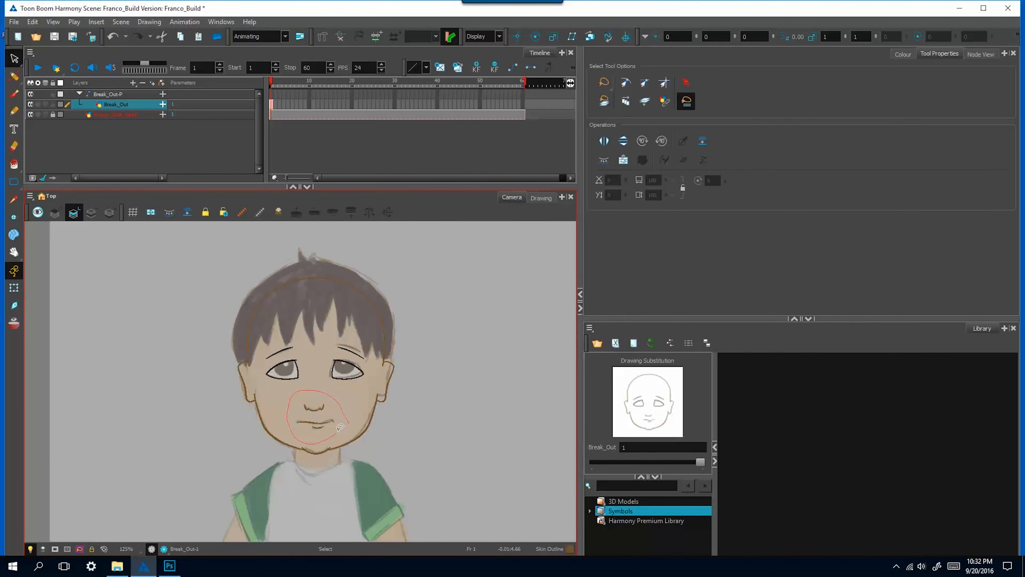
key(2)
key(2)
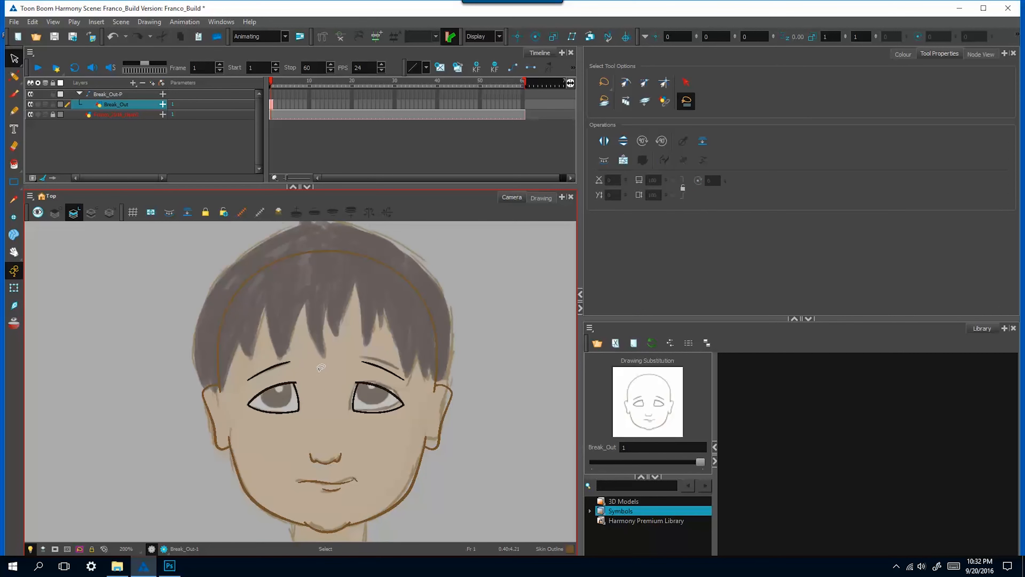
mouse_move(245, 415)
mouse_down()
mouse_move(308, 326)
mouse_move(239, 354)
mouse_up()
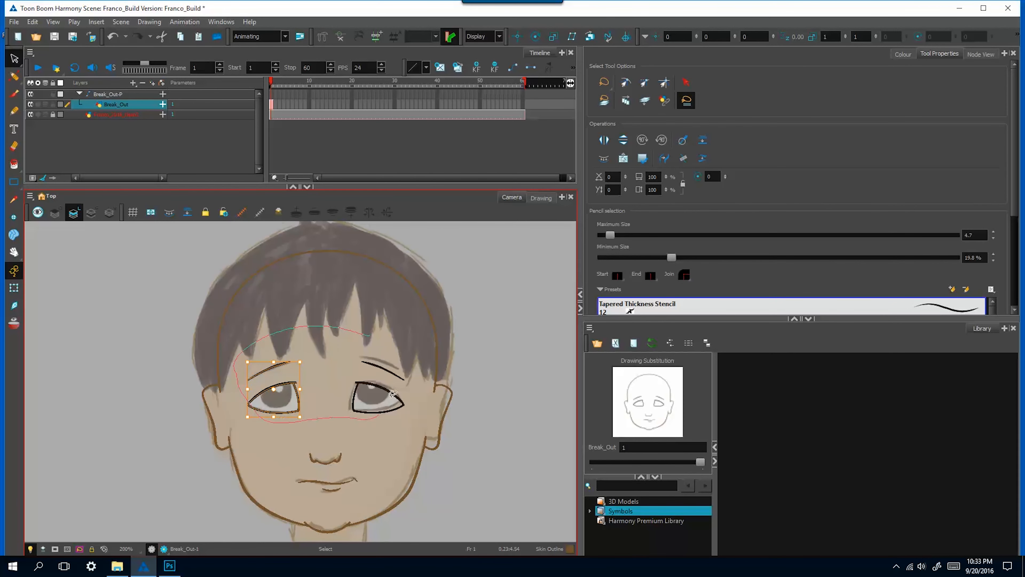
drag(393, 393, 371, 331)
right_click(392, 401)
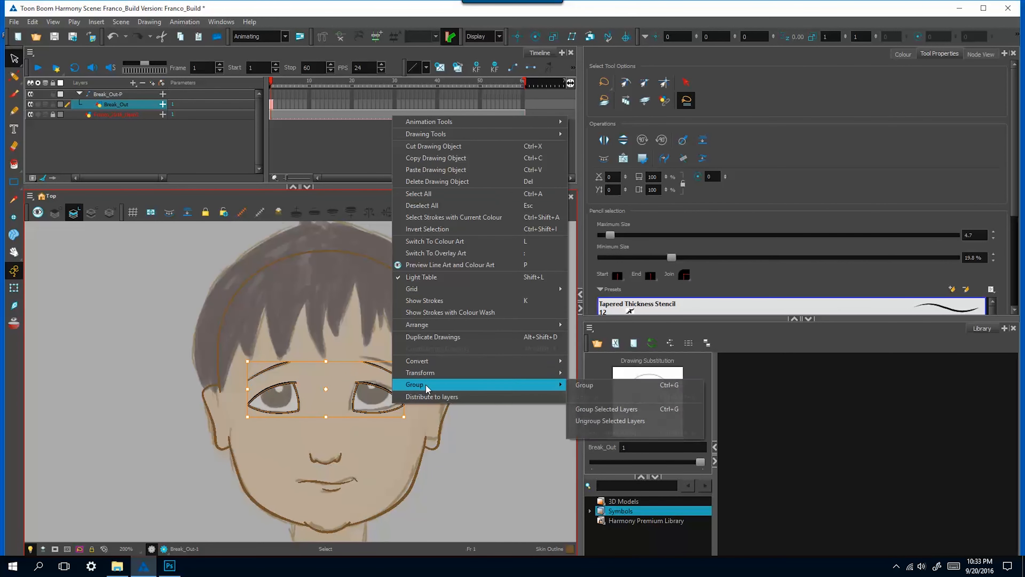
click(579, 387)
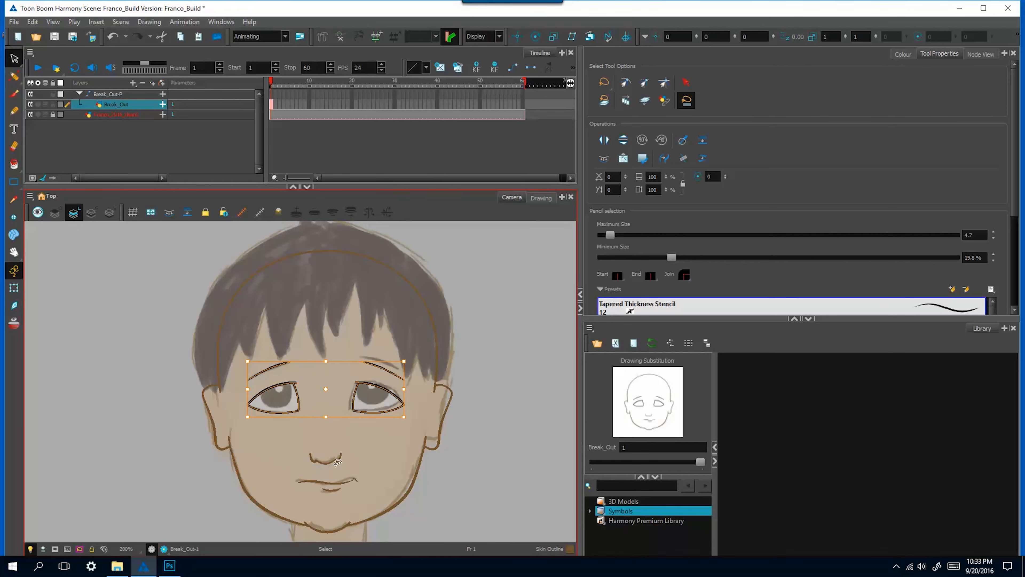
Step: Select the nose and mouth strokes and group them
drag(344, 509, 353, 504)
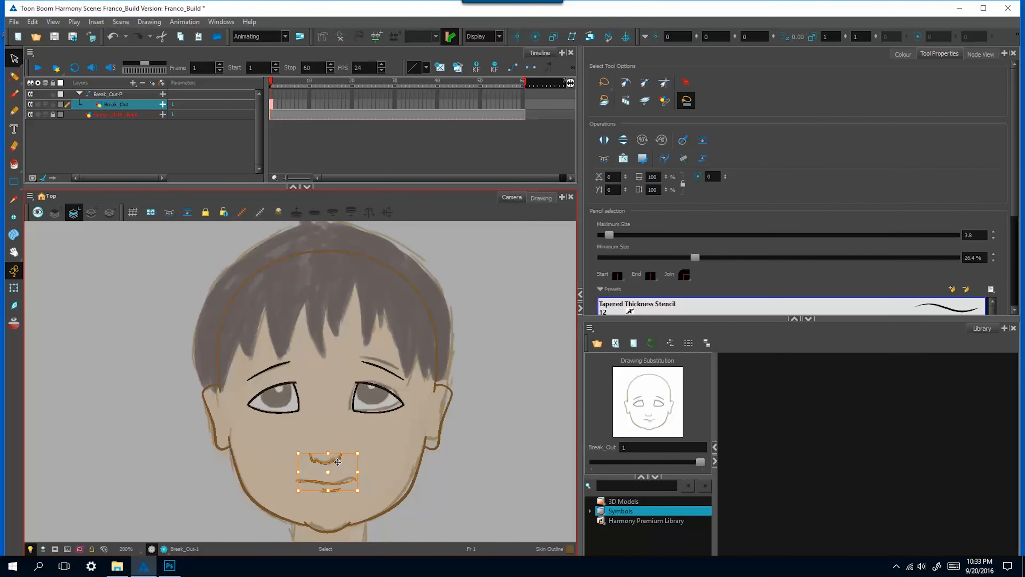
right_click(335, 463)
mouse_move(473, 440)
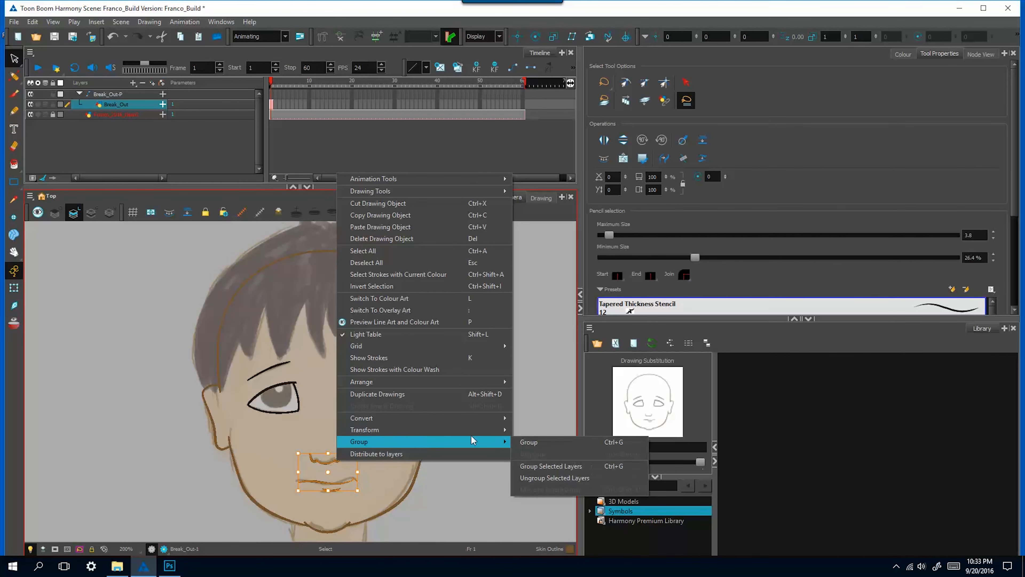
click(528, 442)
Step: Draw a rectangle over the hair and reshape it with the Contour Editor, adding points to form a rough hair outline
key(alt+7)
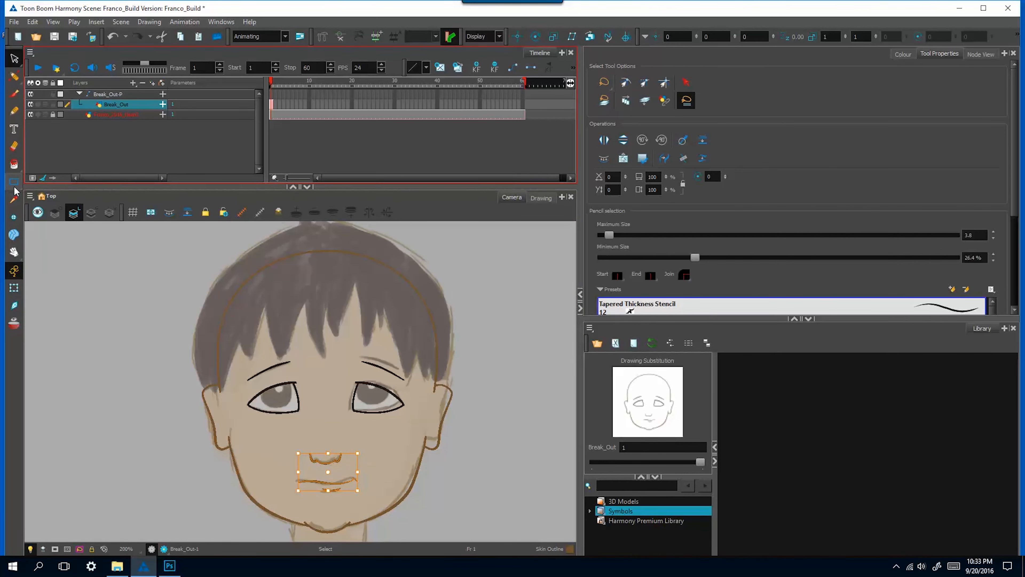
click(817, 53)
click(896, 56)
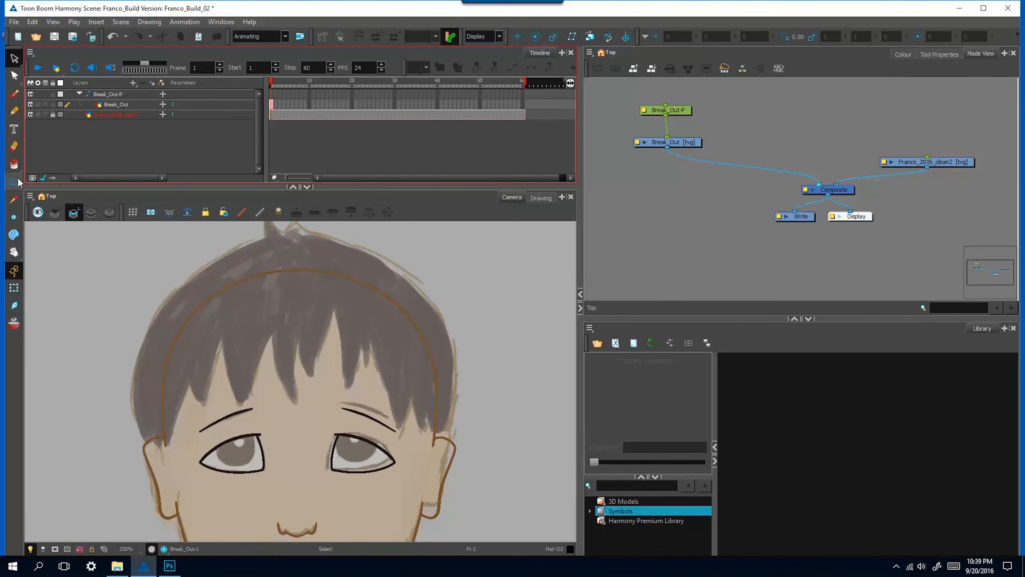
drag(180, 247, 241, 399)
ctrl+click(243, 335)
drag(273, 345, 269, 336)
drag(280, 334, 447, 428)
ctrl+click(387, 363)
drag(387, 364, 439, 316)
drag(180, 334, 140, 349)
drag(177, 368, 148, 442)
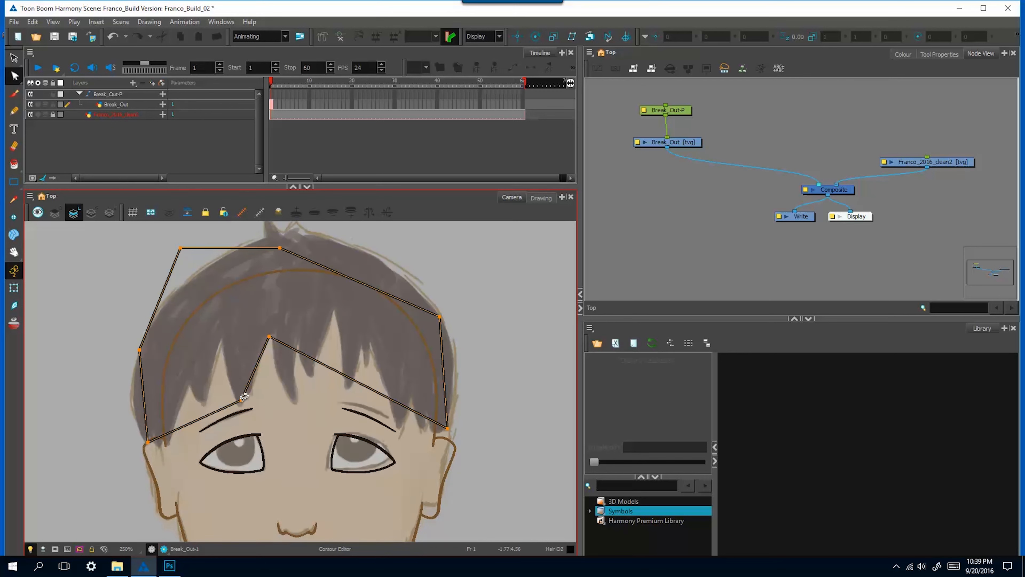
Step: Add contour points along the right half of the fringe and pull them onto the sketched spikes down to the right ear
drag(371, 389, 335, 310)
drag(365, 342, 347, 390)
drag(376, 400, 367, 370)
drag(380, 380, 369, 339)
drag(383, 355, 410, 395)
ctrl+click(431, 434)
drag(423, 407, 455, 406)
Step: Move the upper contour points onto the crown and add points to shape the left and middle fringe spikes
drag(279, 247, 316, 231)
drag(181, 248, 209, 264)
drag(166, 434, 188, 380)
drag(207, 387, 222, 342)
mouse_move(282, 331)
mouse_down()
mouse_move(292, 406)
mouse_move(294, 339)
mouse_up()
drag(308, 330, 301, 367)
drag(312, 380, 315, 352)
drag(292, 406, 284, 390)
Step: Bend the contour segments of the middle fringe spikes to follow the sketched hair
drag(293, 406, 292, 373)
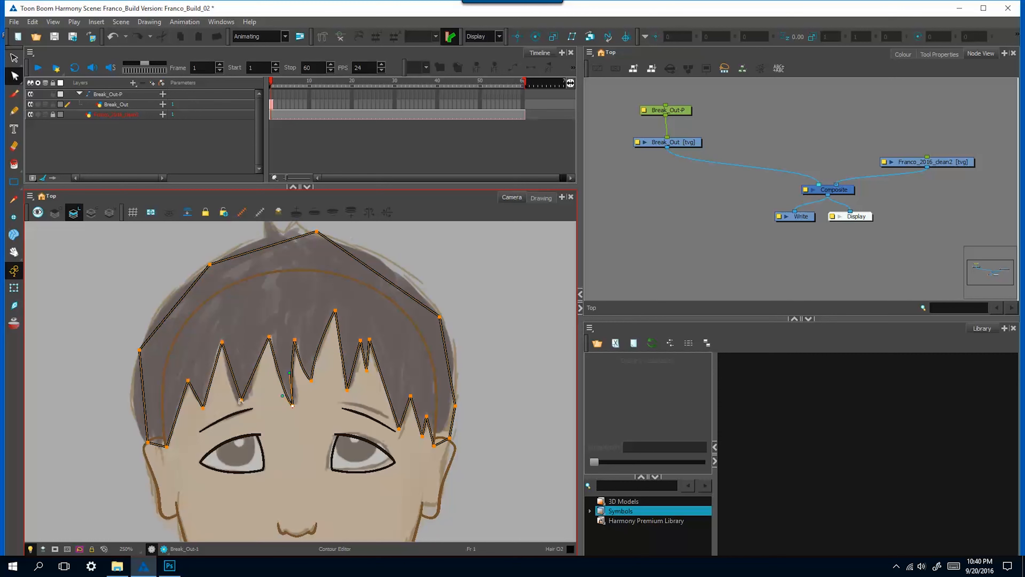
drag(241, 400, 251, 370)
drag(241, 400, 233, 387)
click(367, 370)
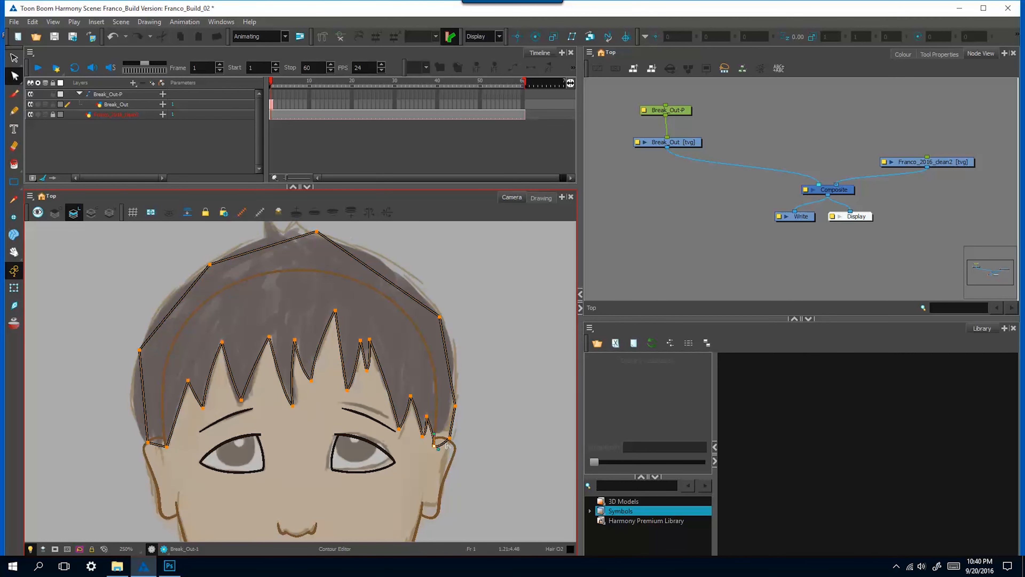
Step: Fit the upper hair contour to the sketched crown and sides, and shape the small tuft of spikes on top
drag(362, 272, 391, 294)
drag(458, 348, 443, 323)
drag(335, 263, 303, 267)
drag(284, 274, 283, 240)
drag(268, 257, 283, 268)
drag(228, 296, 218, 301)
drag(158, 381, 157, 391)
drag(157, 391, 151, 424)
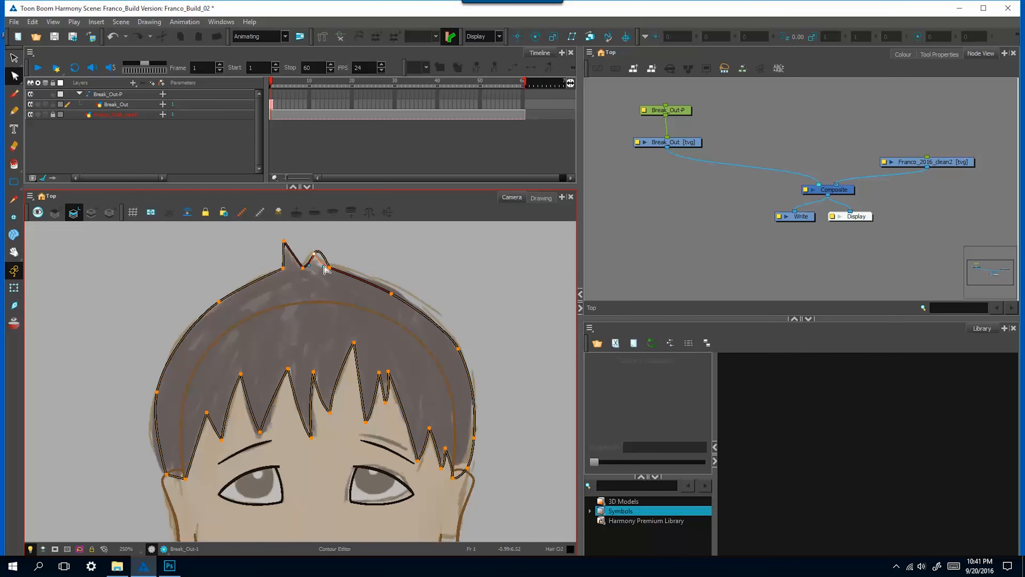
drag(278, 248, 282, 245)
Step: Save the scene with the finished hair outline
key(space)
key(2)
key(2)
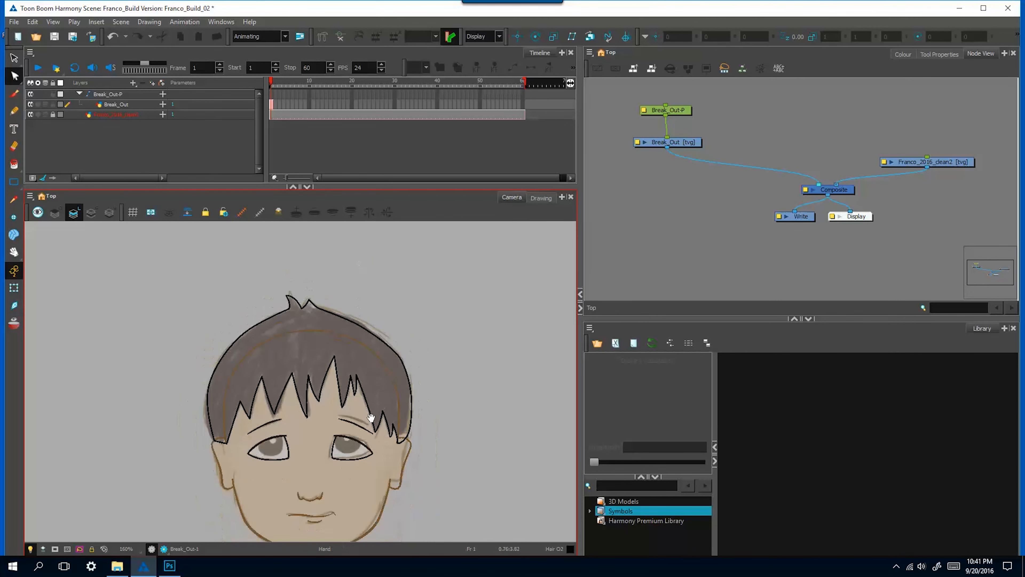
drag(373, 419, 380, 390)
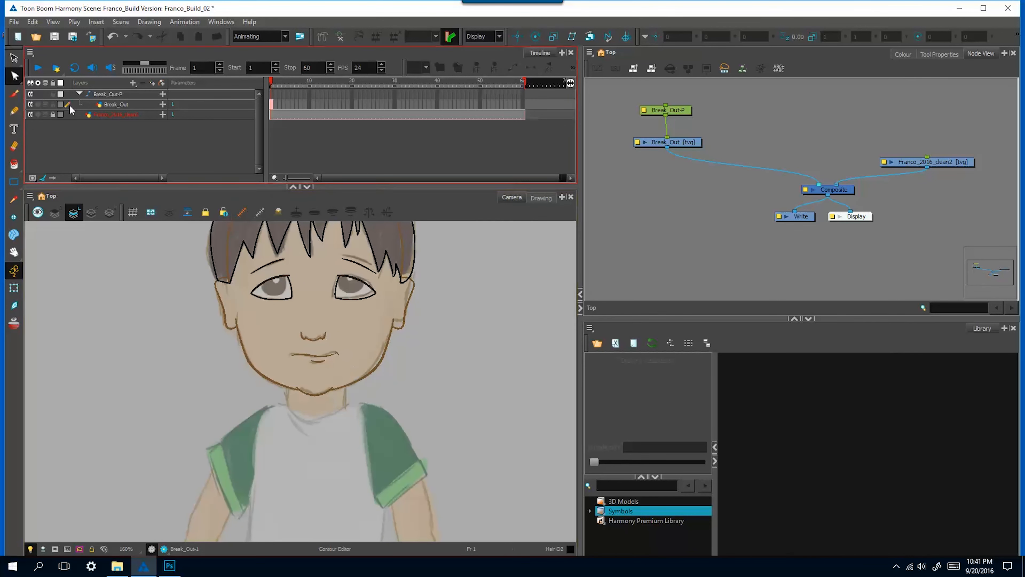
click(12, 21)
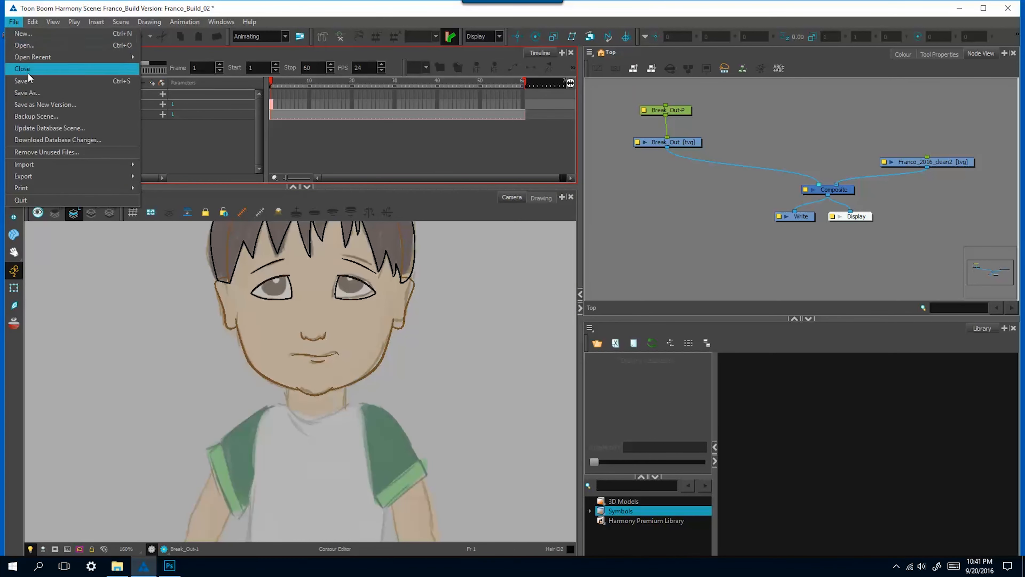
click(29, 82)
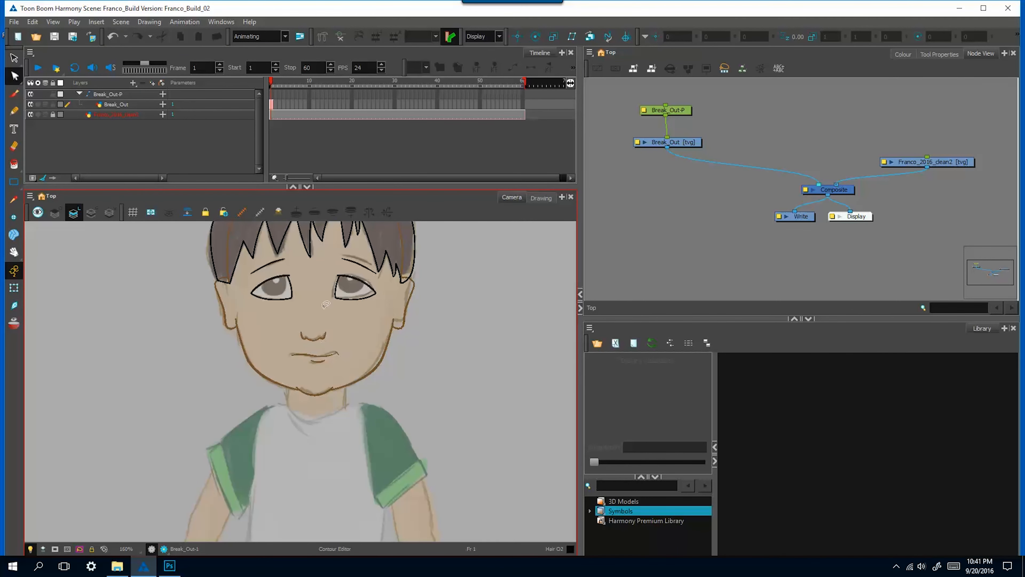
Step: Draw a rectangle over the neck in the Skin Outline colour
drag(425, 416, 432, 323)
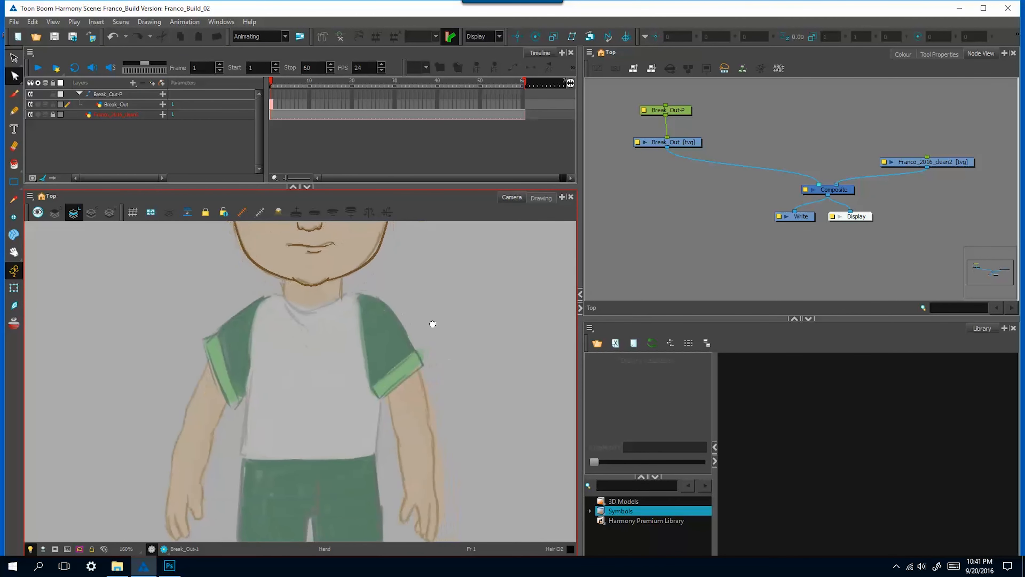
click(14, 183)
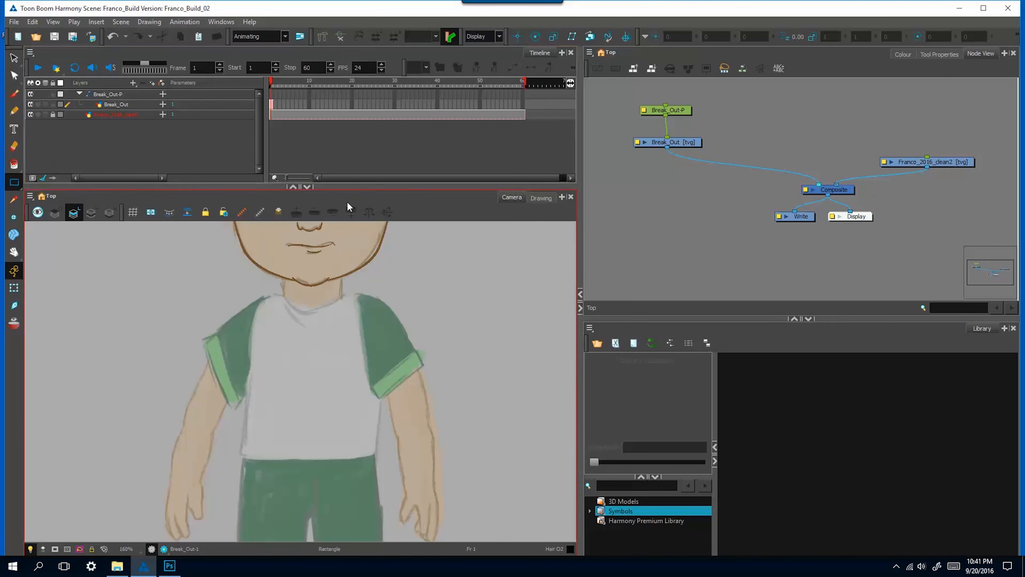
click(903, 55)
click(653, 238)
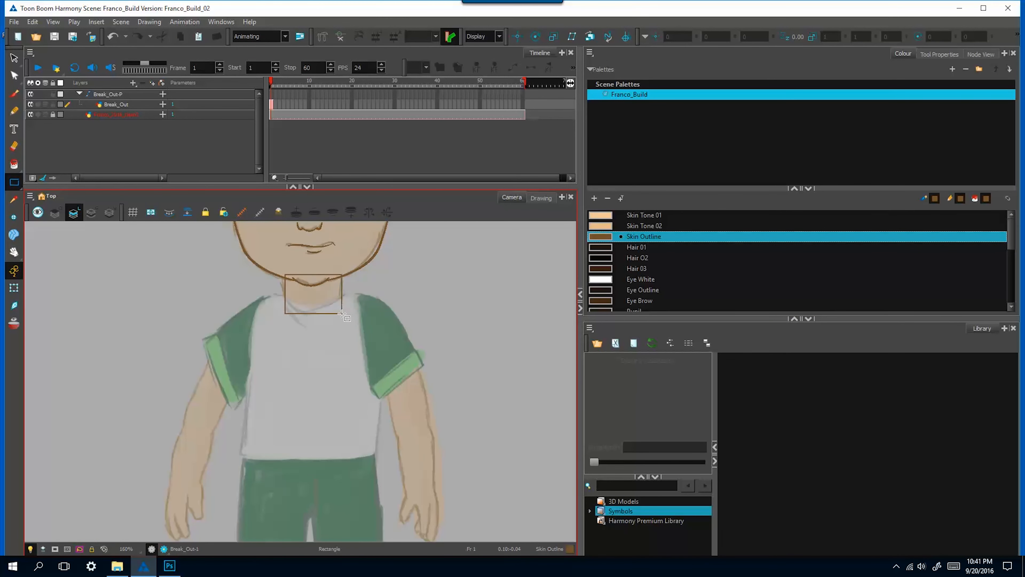
drag(342, 314, 342, 314)
Step: Reshape the neck rectangle with the Contour Editor, rounding its upper edge under the chin and its lower edge inside the shirt
key(2)
drag(336, 345, 393, 455)
key(alt+q)
drag(286, 348, 283, 373)
drag(399, 346, 396, 334)
drag(396, 334, 401, 365)
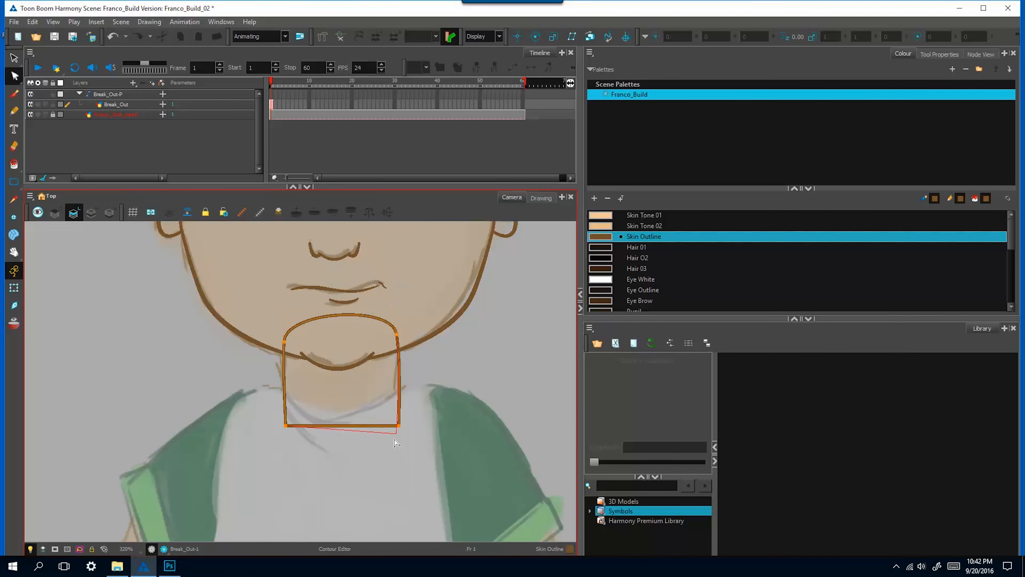
drag(394, 439, 394, 440)
drag(286, 426, 287, 434)
drag(287, 434, 289, 466)
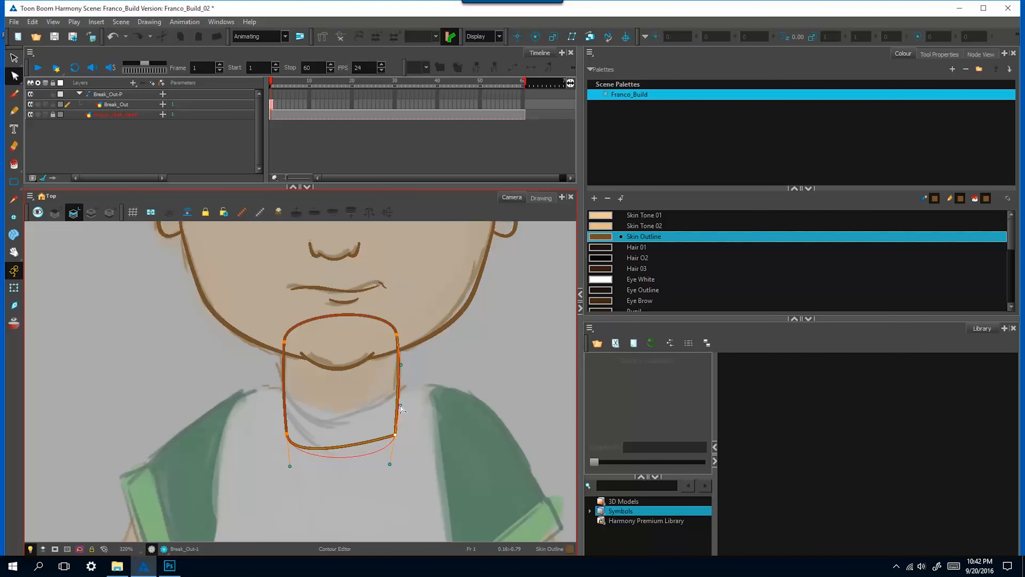
drag(400, 406, 392, 435)
click(404, 396)
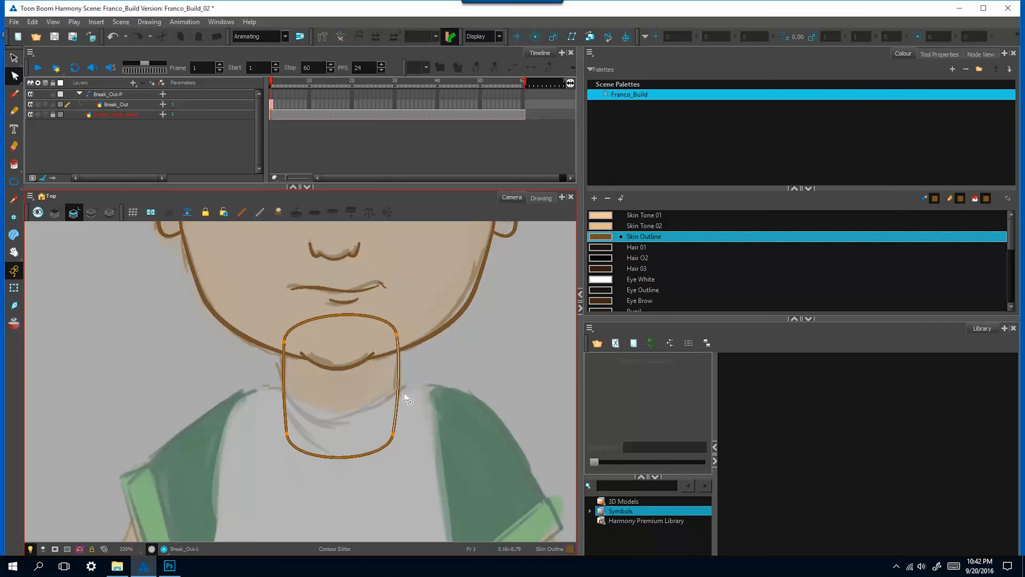
Step: Try to group the neck outline
key(alt+s)
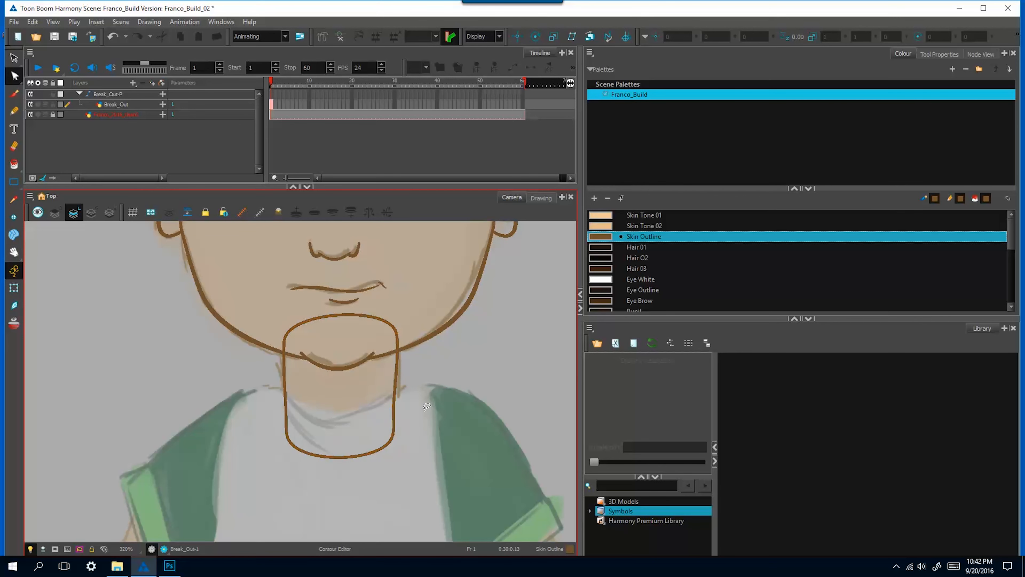
click(392, 433)
right_click(392, 432)
mouse_move(407, 414)
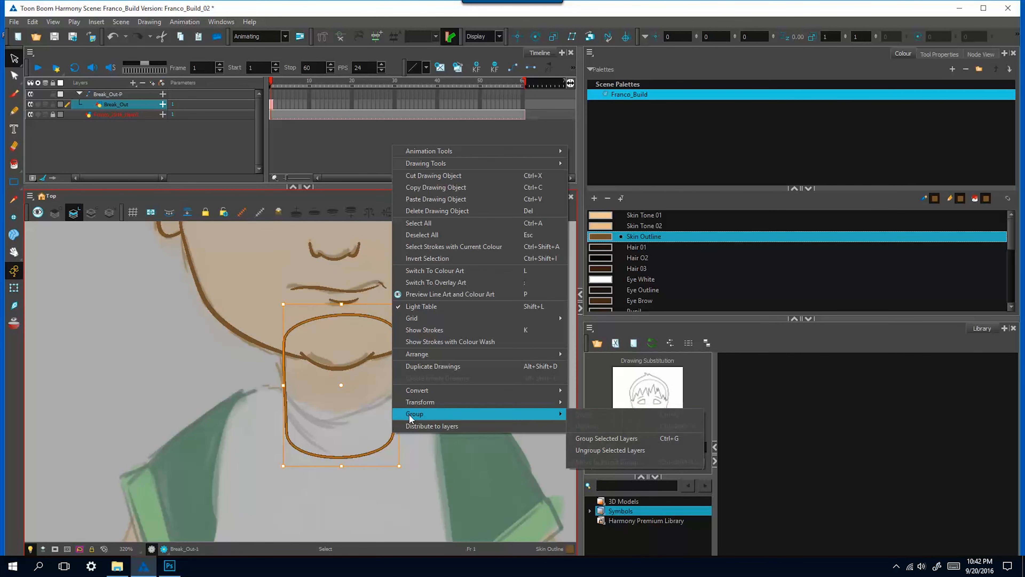
click(406, 444)
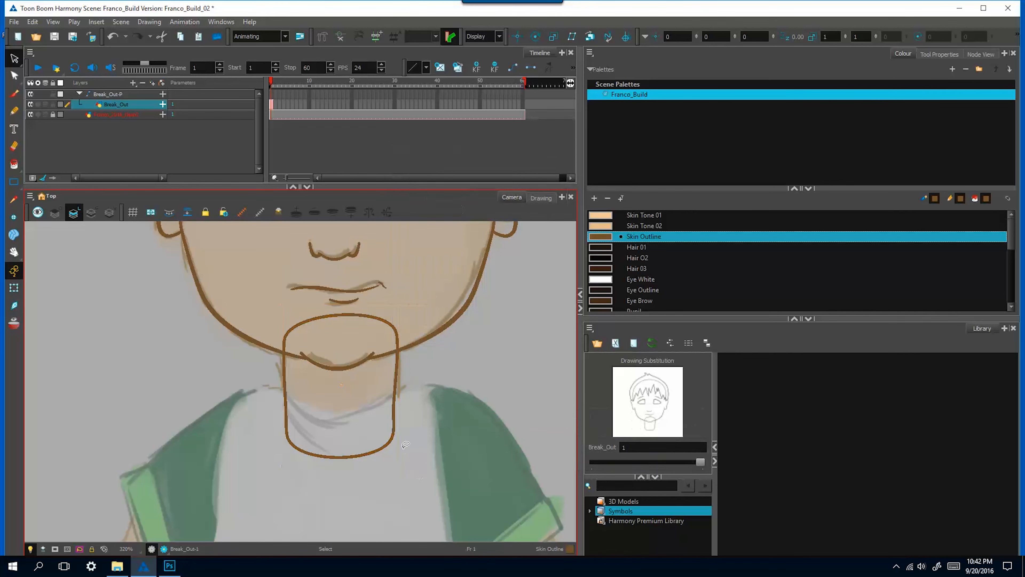
Step: Draw a Skin Outline rectangle over the left upper arm and pull its lower contour points onto the sketched elbow
drag(177, 429, 273, 231)
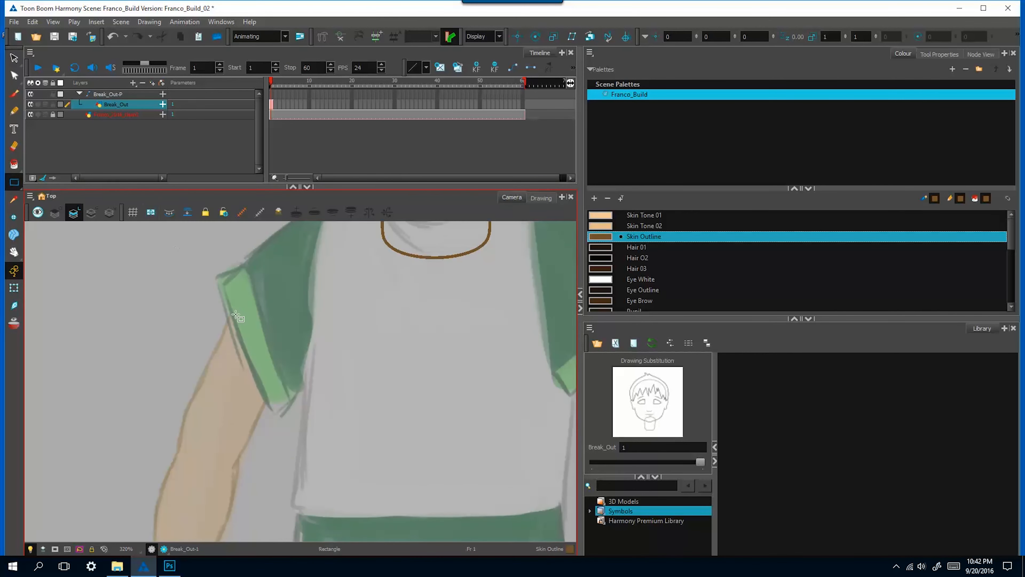
key(alt+8)
drag(218, 282, 294, 370)
key(alt+q)
drag(218, 370, 182, 444)
drag(238, 407, 236, 475)
mouse_move(234, 477)
mouse_down()
mouse_move(240, 447)
mouse_move(198, 458)
mouse_up()
ctrl+click(214, 429)
Step: Round the upper arm's shoulder end, curve its sides along the sketch and delete the extra contour point on the outer edge
drag(298, 300, 301, 300)
drag(298, 340, 290, 340)
drag(223, 252, 233, 276)
drag(263, 264, 310, 248)
drag(330, 303, 323, 363)
key(1)
drag(299, 335, 318, 300)
drag(287, 393, 293, 397)
drag(319, 347, 323, 300)
click(252, 354)
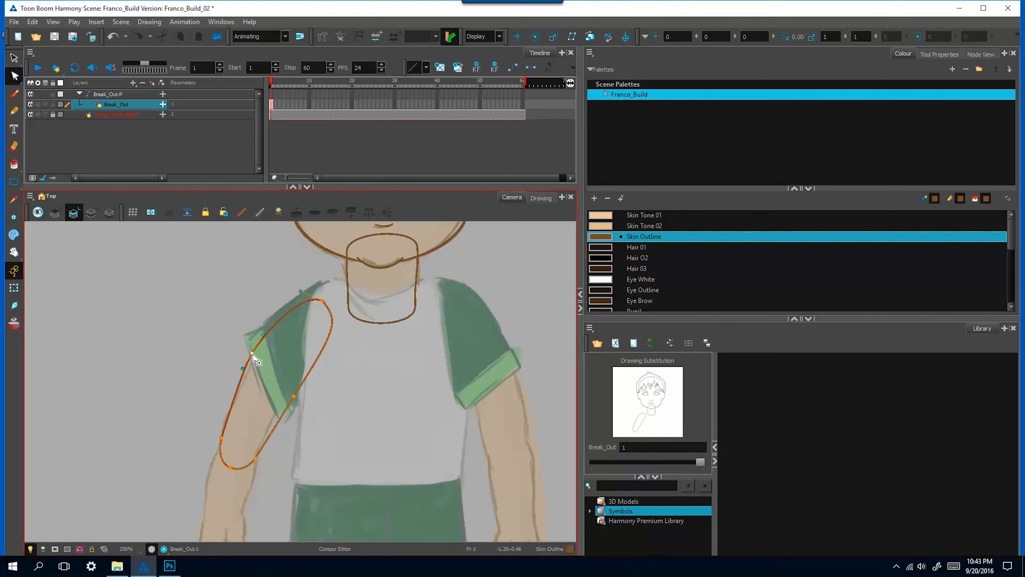
key(Delete)
Step: Try to group the upper arm outline with Group Selected Layers
click(14, 183)
click(14, 58)
click(280, 325)
right_click(280, 326)
mouse_move(307, 305)
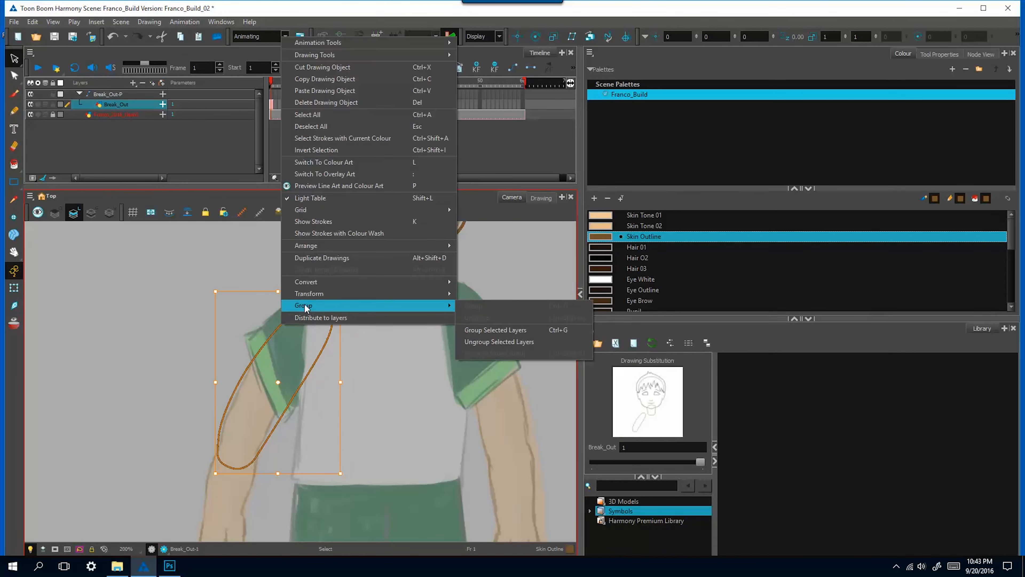
click(491, 330)
Step: Draw a rectangle over the left sleeve in the Shirt Green Outline colour
click(17, 185)
scroll(679, 277, down, 4)
click(679, 279)
drag(271, 302, 319, 387)
Step: Reshape the sleeve rectangle into a rounded shoulder tapering to the cuff, deleting its spare corner point
click(15, 76)
drag(319, 302, 322, 284)
drag(272, 301, 261, 332)
drag(261, 332, 259, 345)
drag(272, 387, 284, 415)
click(319, 387)
key(Delete)
drag(322, 283, 340, 296)
drag(322, 343, 334, 349)
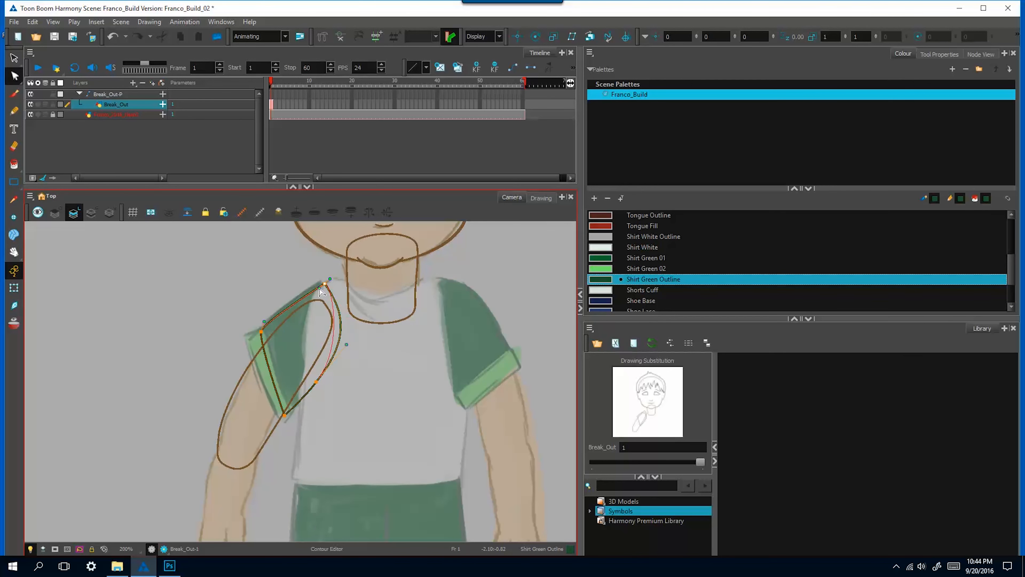
click(268, 309)
Step: Draw a second Shirt Green Outline rectangle over the left sleeve's cuff
click(14, 182)
click(656, 237)
click(656, 258)
click(657, 279)
drag(244, 334, 290, 430)
Step: Adjust the cuff rectangle's upper corner and delete the stroke overlapping the sleeve
click(15, 76)
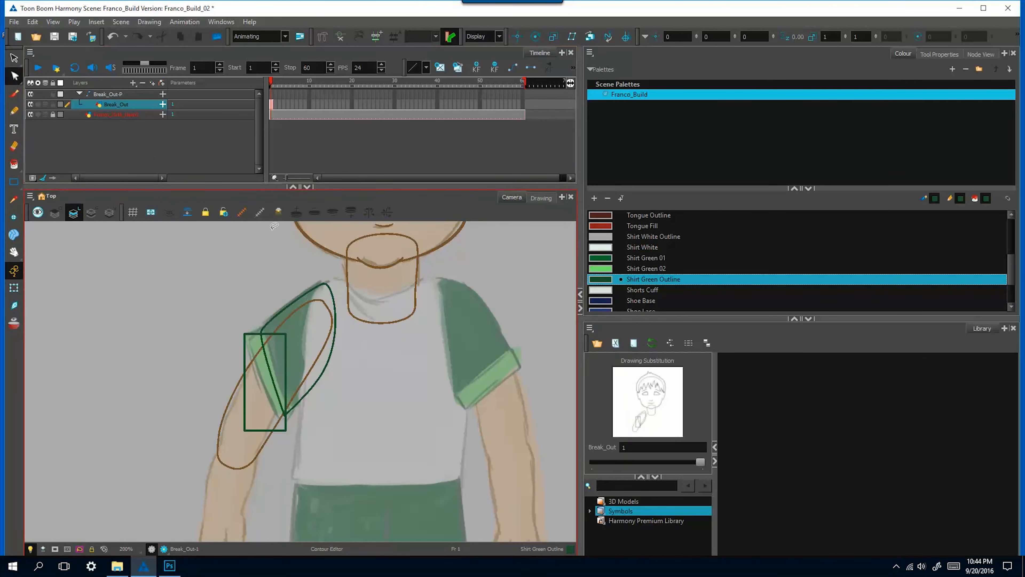
drag(290, 334, 244, 345)
click(14, 58)
shift+click(334, 327)
click(939, 54)
click(749, 158)
click(288, 357)
key(Delete)
Step: Move the cuff's remaining corners and bend its edges to match the slanted cuff in the sketch
click(14, 76)
drag(244, 430, 259, 397)
drag(290, 429, 281, 429)
mouse_move(282, 422)
mouse_down()
mouse_move(287, 435)
mouse_move(275, 426)
mouse_up()
drag(245, 357, 253, 344)
drag(273, 380, 257, 397)
click(294, 437)
Step: Group the selected upper arm, sleeve and cuff outlines
drag(347, 432, 357, 364)
click(14, 59)
right_click(313, 317)
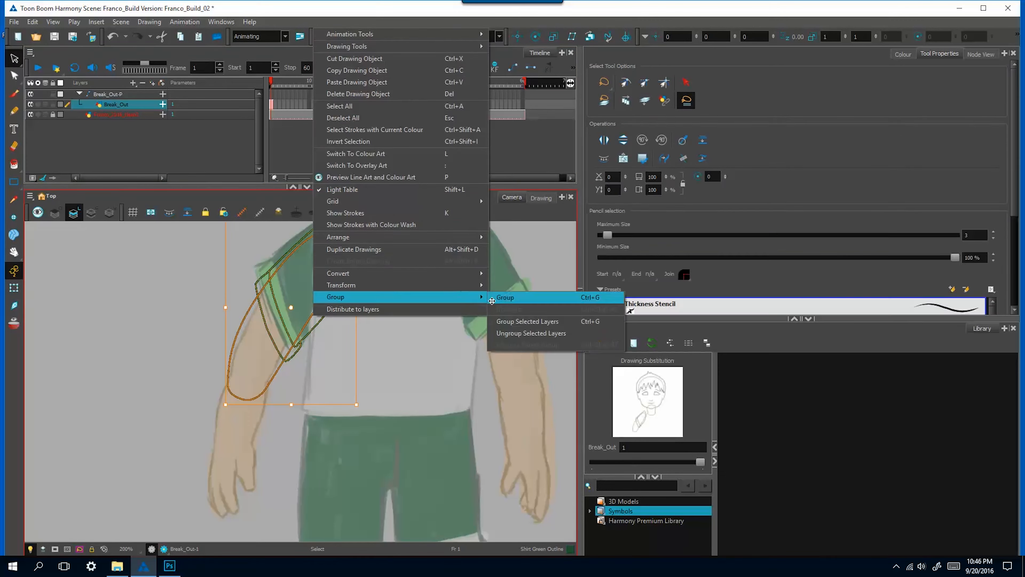
click(505, 297)
Step: Draw a rectangle over the left forearm in the Skin Outline colour
click(14, 182)
click(903, 54)
scroll(652, 295, up, 5)
click(644, 236)
drag(213, 374, 257, 445)
Step: Reshape the forearm rectangle into a rounded form running from inside the elbow down to the wrist
click(15, 76)
drag(257, 374, 247, 334)
drag(214, 375, 221, 382)
drag(213, 446, 221, 454)
mouse_move(238, 451)
mouse_down()
mouse_move(231, 460)
mouse_move(247, 444)
mouse_up()
click(221, 382)
drag(219, 405, 217, 406)
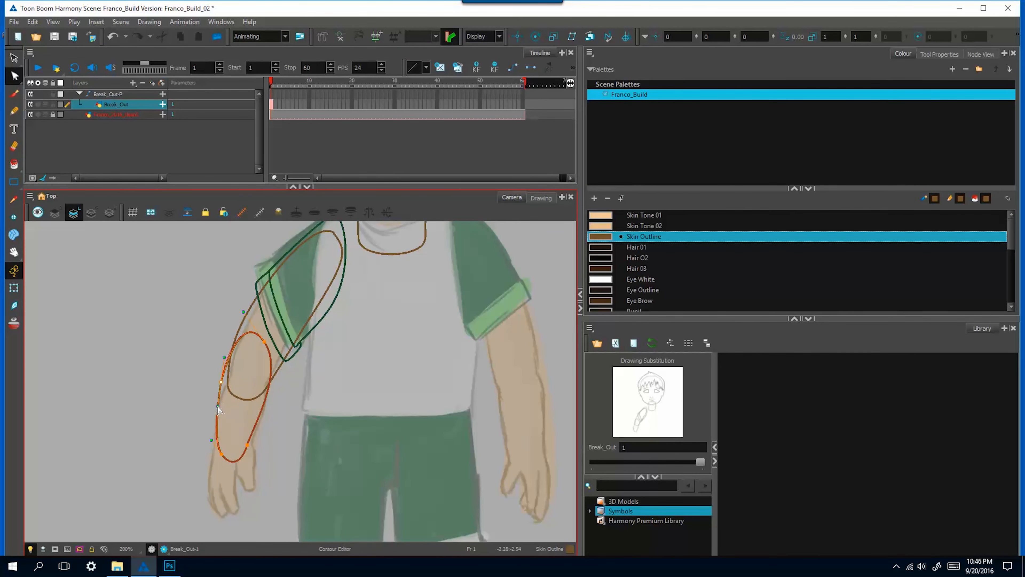
Step: Try to group the forearm outline with Group Selected Layers
click(14, 58)
click(258, 422)
right_click(259, 444)
click(476, 447)
Step: Draw a Skin Outline rectangle over the left hand and reshape it with the Contour Editor into a palm, thumb and fingers
click(14, 182)
drag(208, 472, 240, 511)
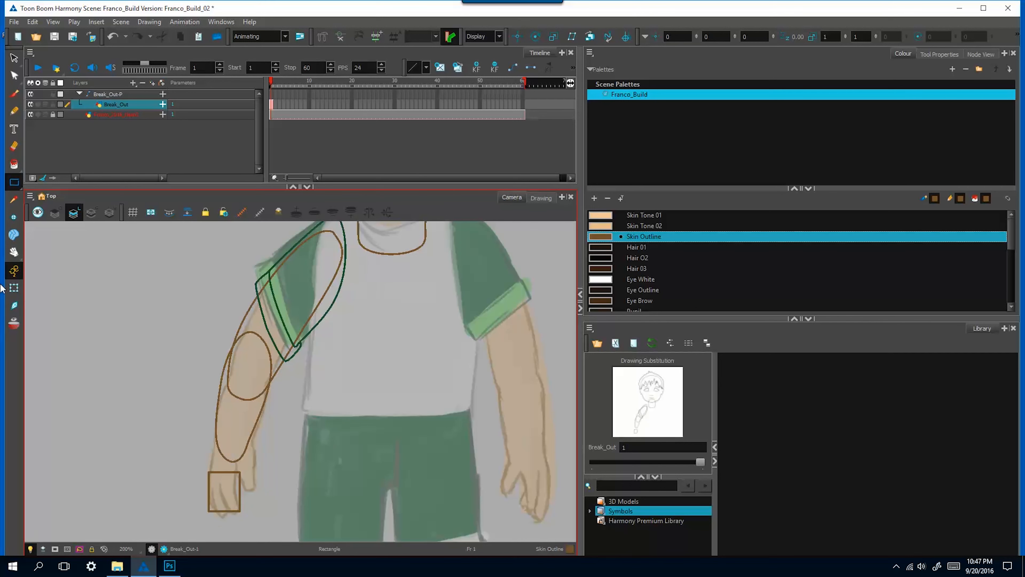
click(15, 75)
click(231, 512)
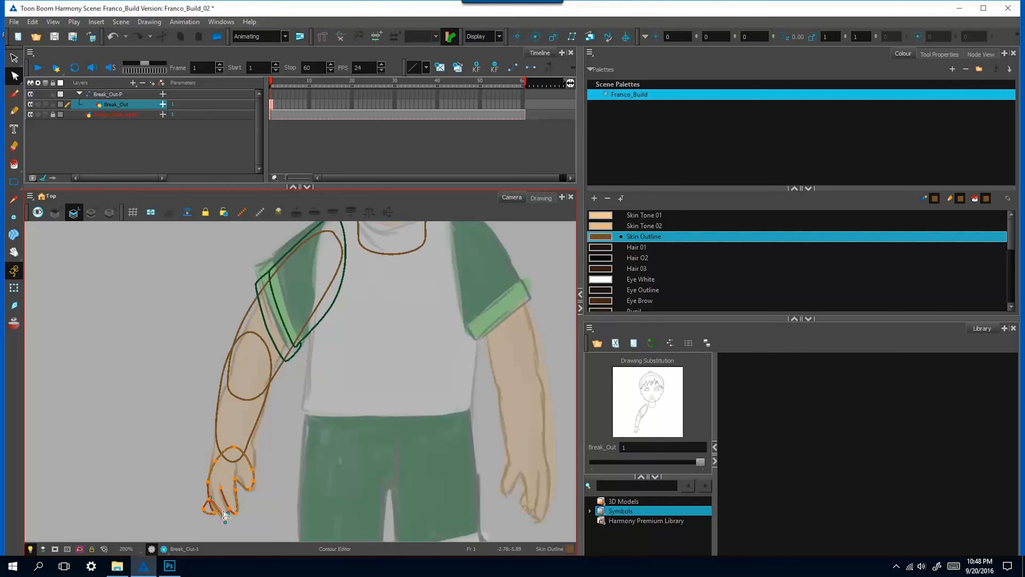
Step: Refine the hand's fingertip contour points and raise its wrist end to overlap the forearm
drag(224, 512, 218, 514)
key(2)
drag(195, 525, 167, 440)
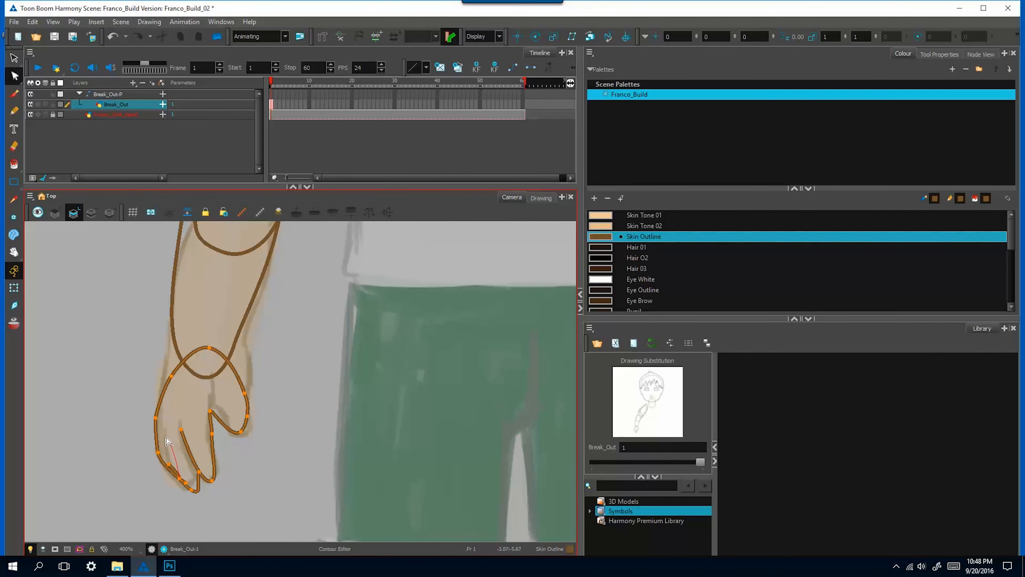
drag(193, 487, 195, 485)
drag(171, 376, 176, 347)
drag(209, 348, 207, 337)
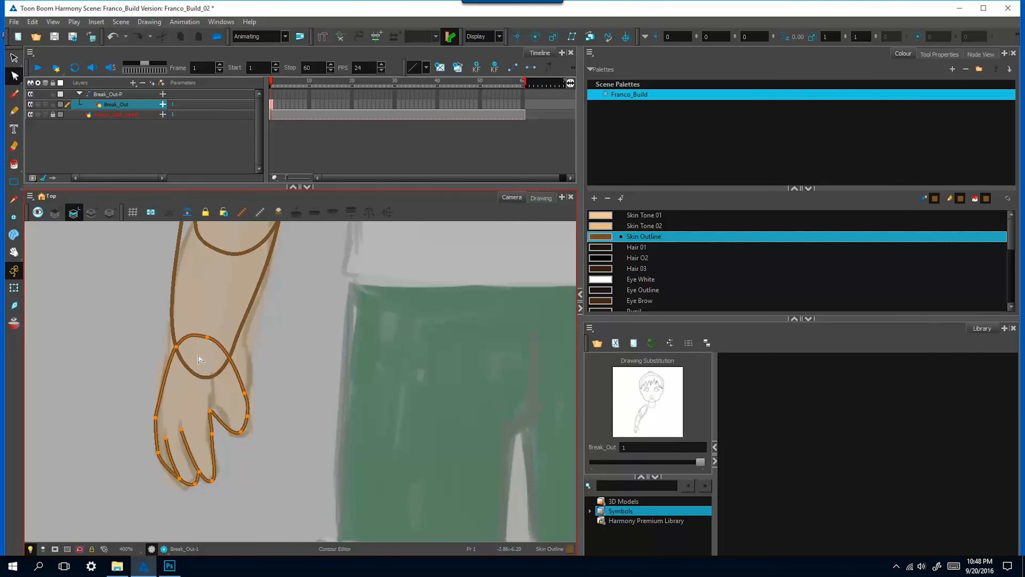
key(1)
key(1)
drag(262, 428, 193, 521)
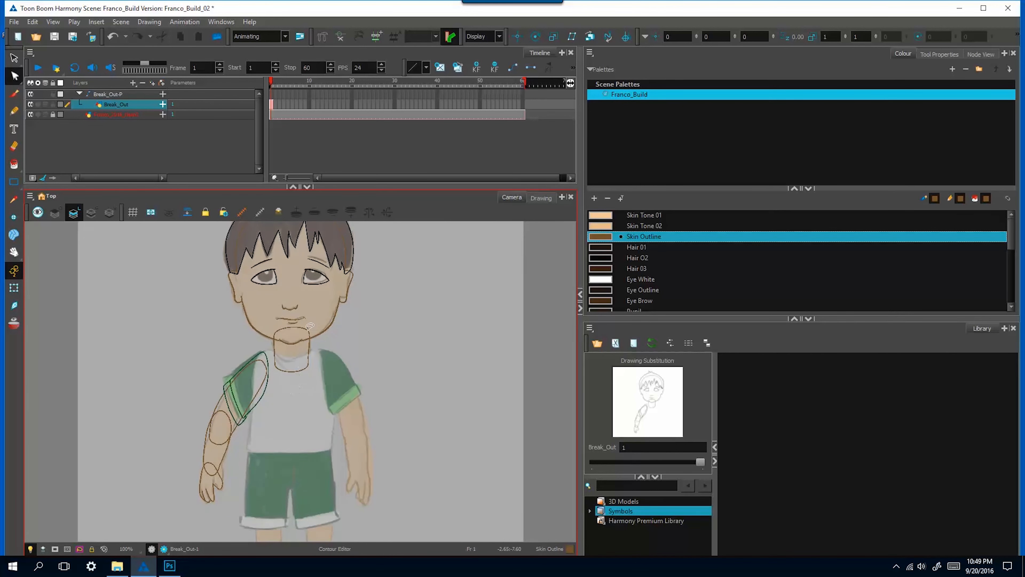
click(15, 59)
drag(189, 398, 246, 510)
right_click(221, 475)
key(Escape)
Step: Draw a Shirt White Outline rectangle over the character's torso
click(15, 182)
click(939, 54)
click(903, 53)
scroll(661, 270, down, 5)
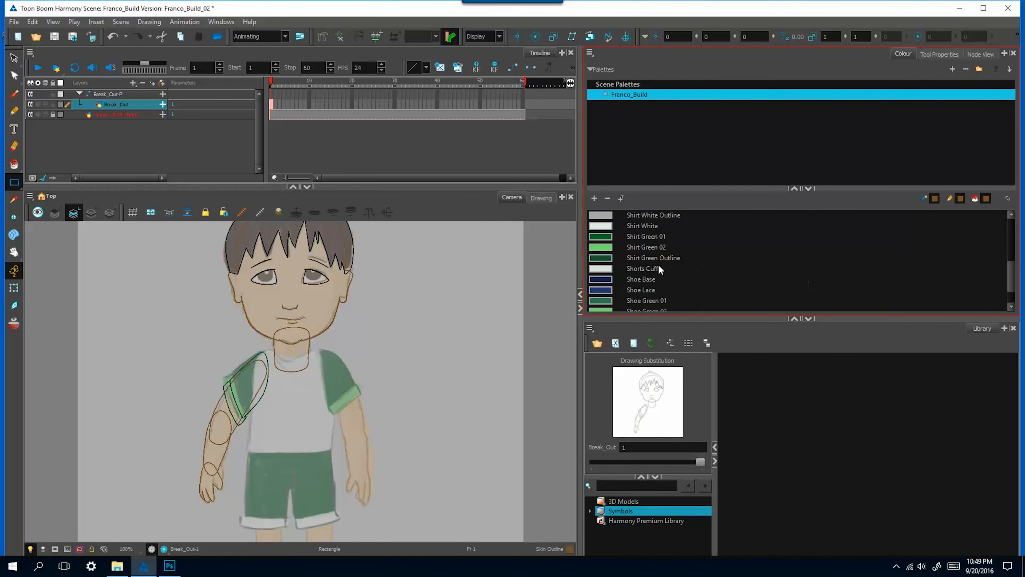
click(653, 215)
key(2)
drag(222, 324, 352, 515)
Step: Reshape the torso rectangle with the Contour Editor to follow the shirt's neckline, shoulders, sides and hem
click(14, 76)
drag(203, 369, 203, 371)
drag(264, 312, 267, 317)
drag(213, 404, 206, 421)
drag(210, 470, 191, 515)
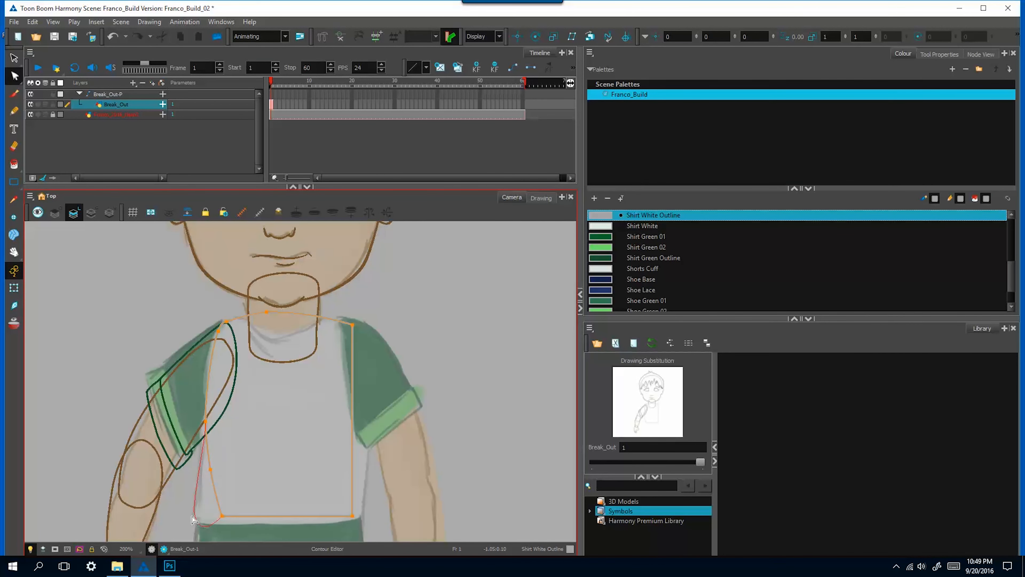
drag(264, 517, 266, 521)
drag(335, 516, 335, 520)
drag(352, 516, 366, 516)
drag(362, 489, 364, 491)
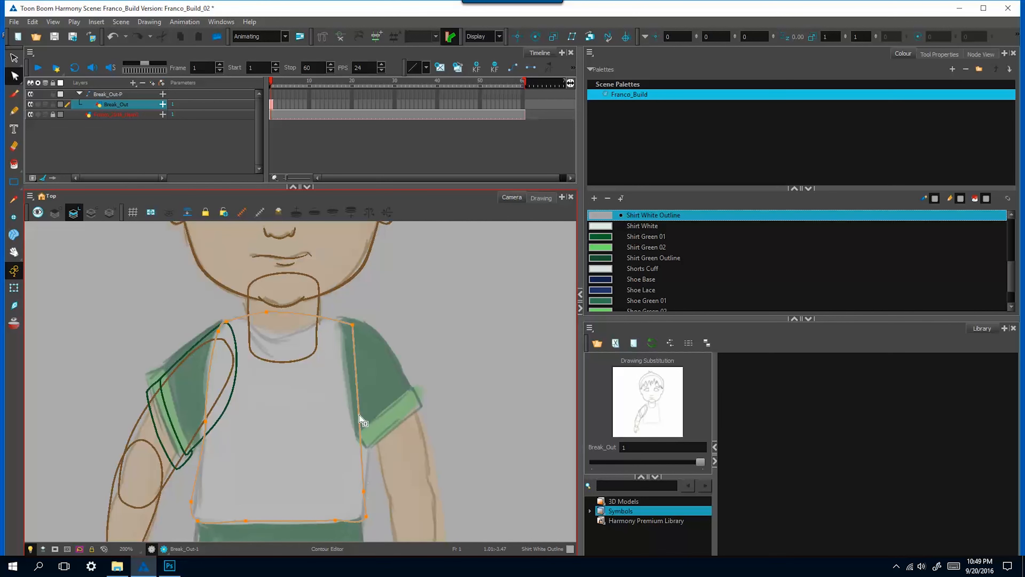
Step: Duplicate the left arm and sleeve outlines, flip the copy horizontally and place it over the right arm
key(alt+s)
key(1)
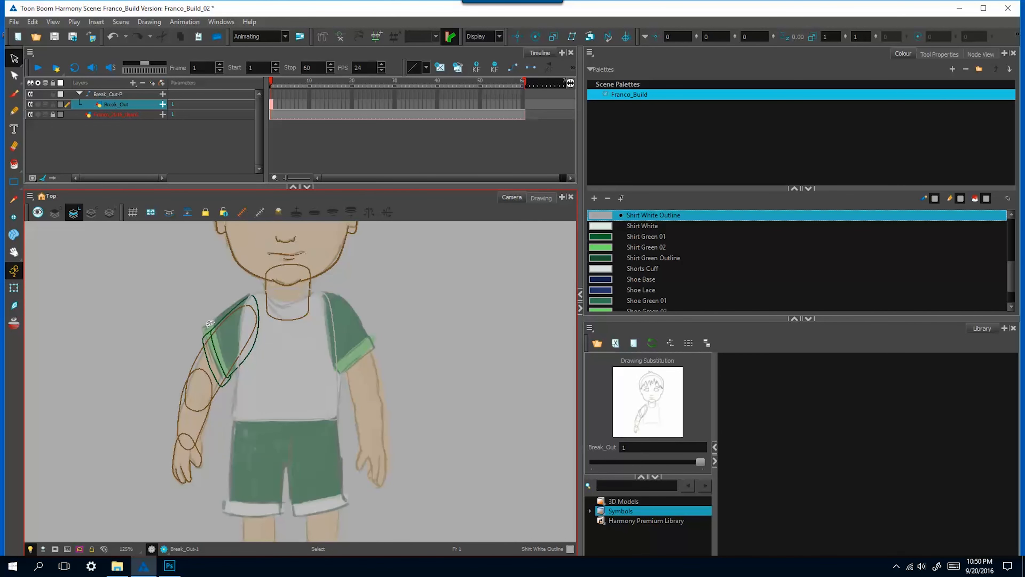
mouse_move(180, 520)
mouse_down()
mouse_move(214, 357)
mouse_move(249, 335)
mouse_up()
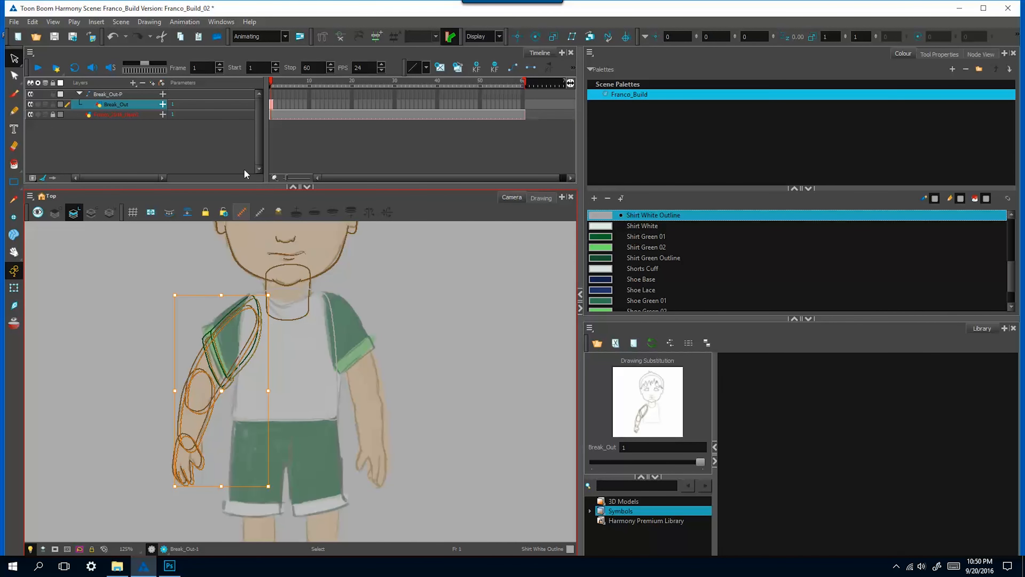
click(149, 21)
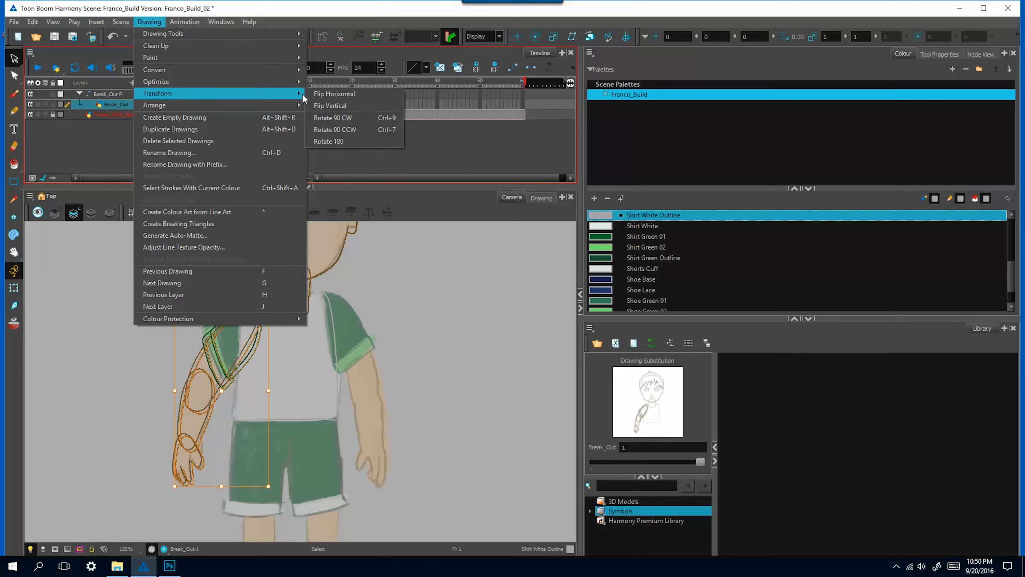
click(335, 93)
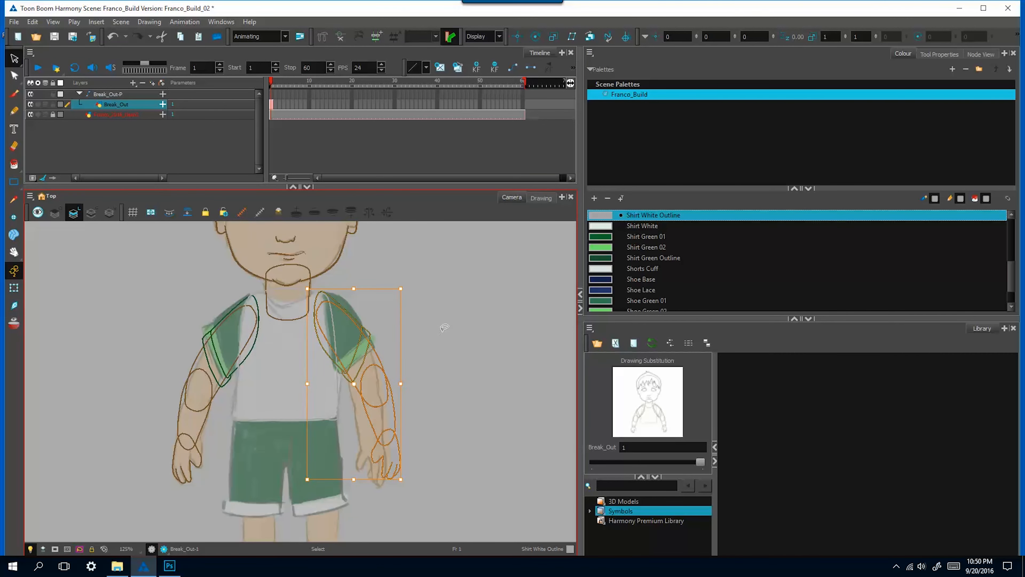
click(452, 306)
Step: Draw a Shirt Green Outline rectangle over the shorts and a narrow one over the gap between the legs
drag(451, 467, 437, 399)
key(1)
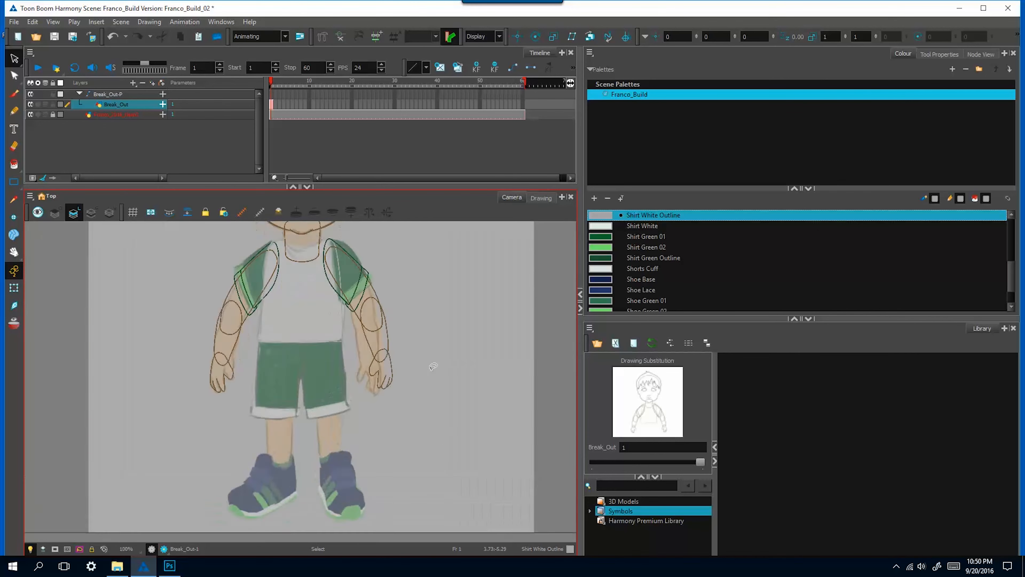
key(2)
key(2)
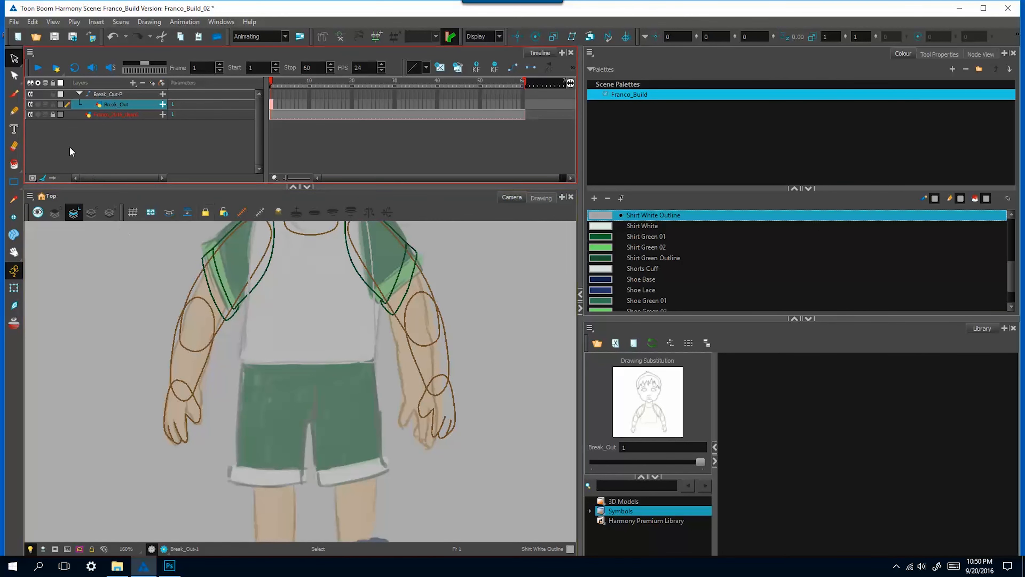
click(17, 183)
scroll(993, 271, down, 3)
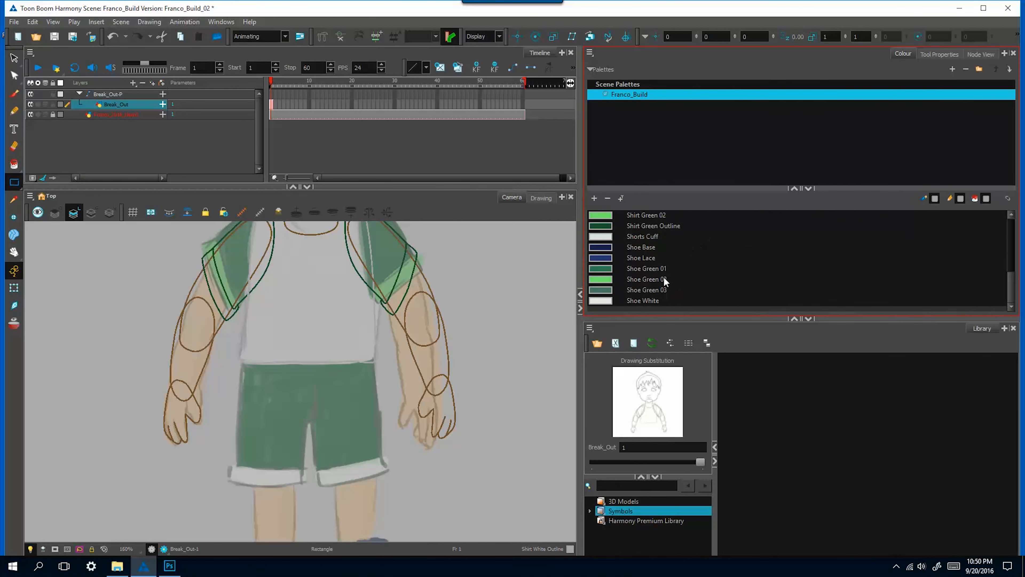
click(672, 227)
mouse_move(240, 367)
mouse_down()
mouse_move(346, 474)
mouse_move(374, 462)
mouse_up()
key(2)
key(2)
drag(311, 337, 340, 471)
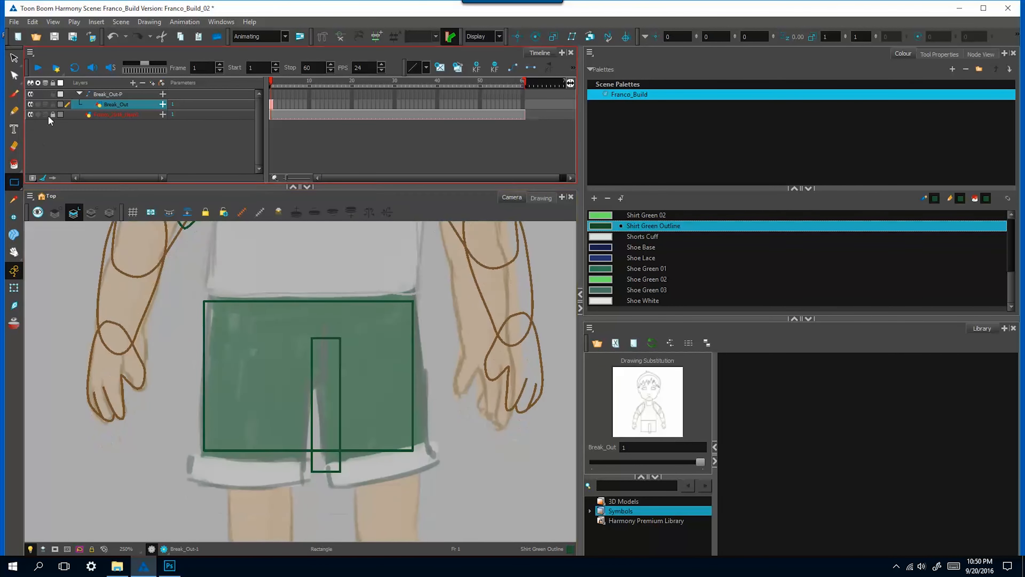
Step: Reshape the narrow rectangle's contour points into the shorts' centre seam and the gap between the legs
click(15, 76)
click(14, 58)
drag(163, 269, 468, 372)
click(15, 76)
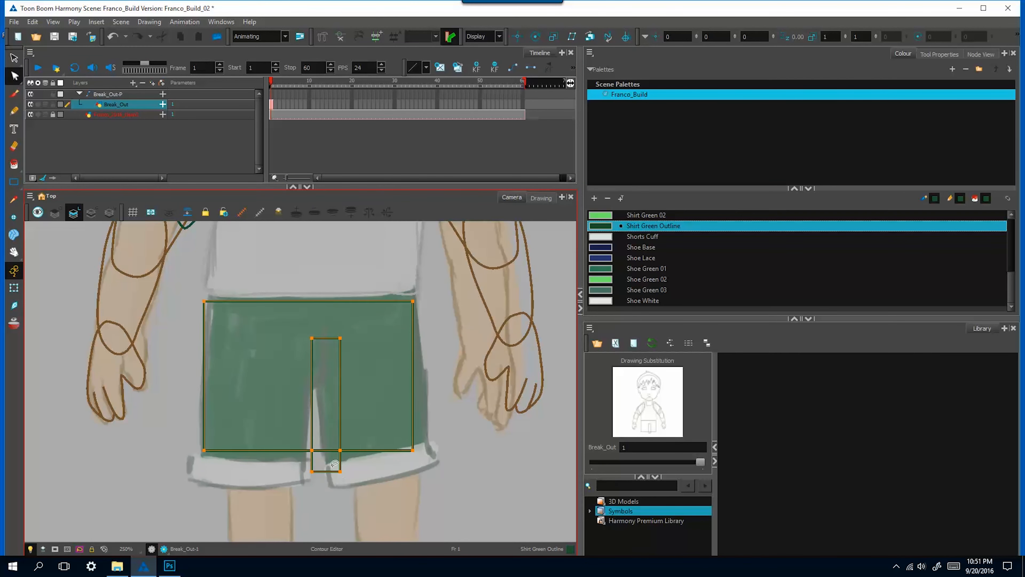
drag(329, 477, 320, 433)
mouse_move(312, 338)
mouse_down()
mouse_move(309, 379)
mouse_move(324, 330)
mouse_up()
drag(317, 362, 323, 377)
drag(310, 378, 311, 386)
Step: Shape the lower edge of the left shorts leg into a rounded, slightly curved cuff
drag(221, 487, 204, 442)
drag(193, 479, 196, 451)
drag(321, 472, 309, 474)
drag(182, 434, 314, 495)
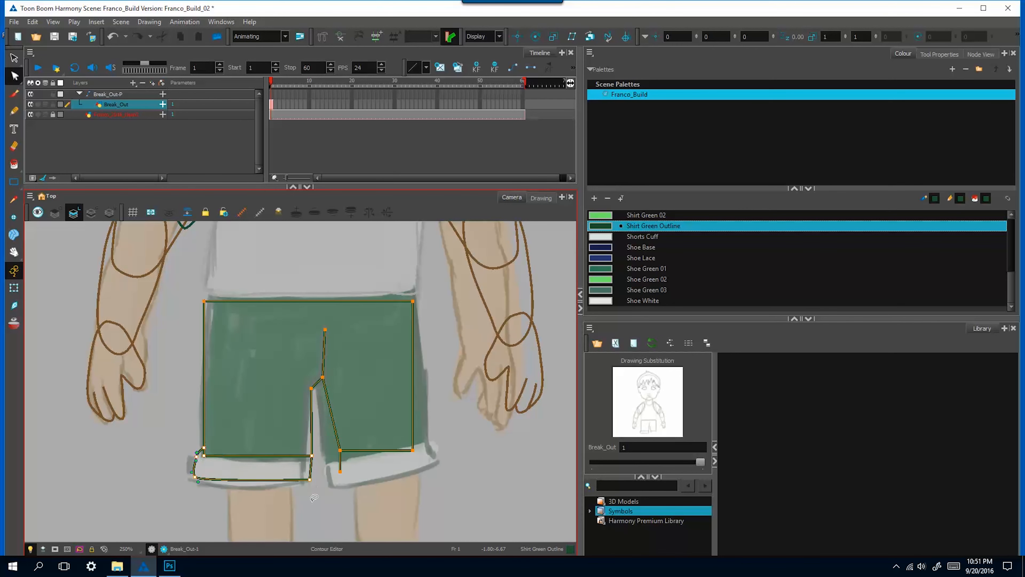
drag(312, 449, 311, 458)
drag(250, 481, 250, 487)
drag(254, 458, 254, 461)
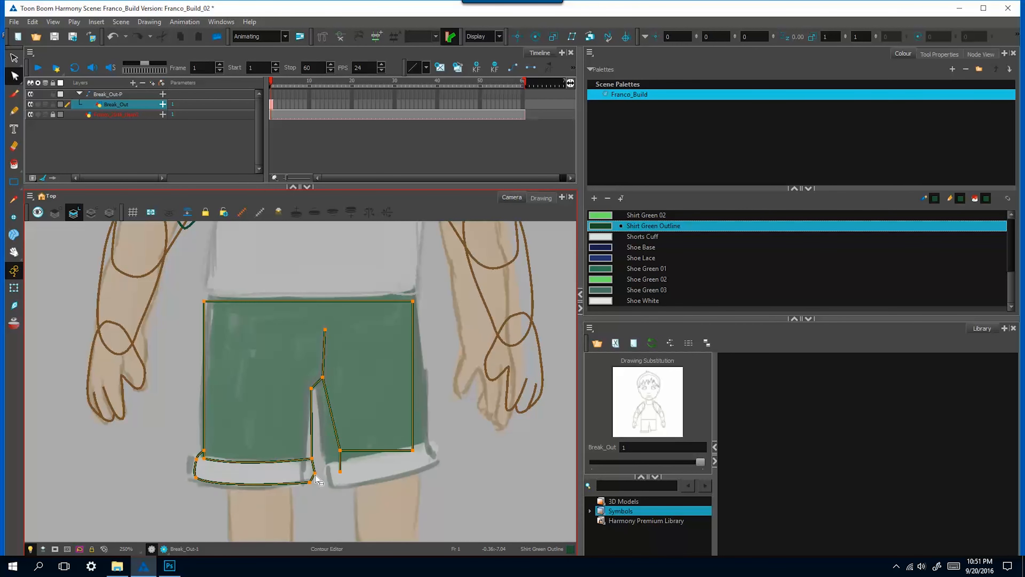
Step: Pull the left cuff's inner end inward and angle the inner leg line to meet it
drag(317, 479, 303, 459)
click(14, 59)
click(14, 76)
click(311, 420)
click(14, 59)
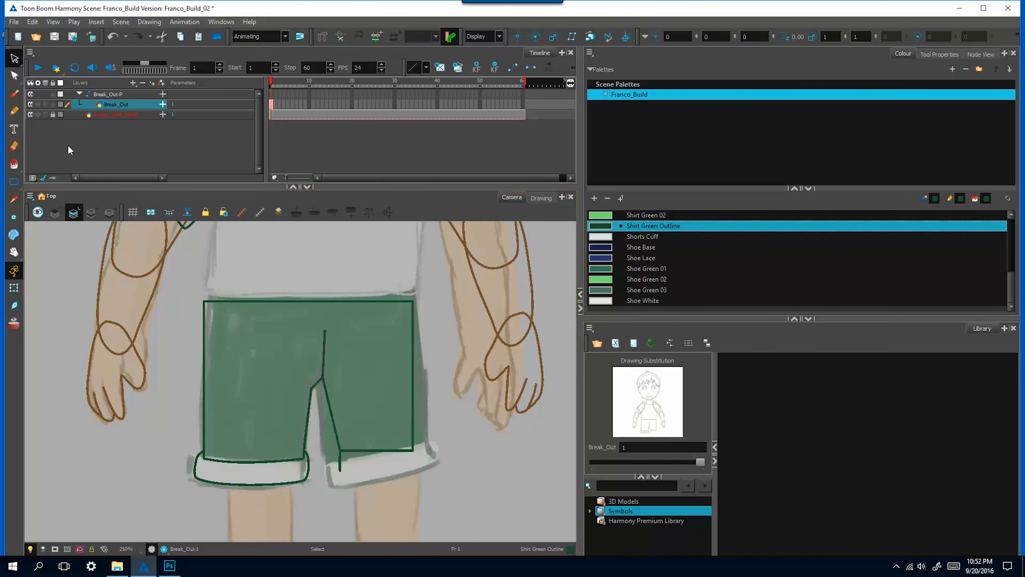
Step: Duplicate the whole shorts outline, flip the copy horizontally and move it clear of the character
click(262, 467)
click(331, 482)
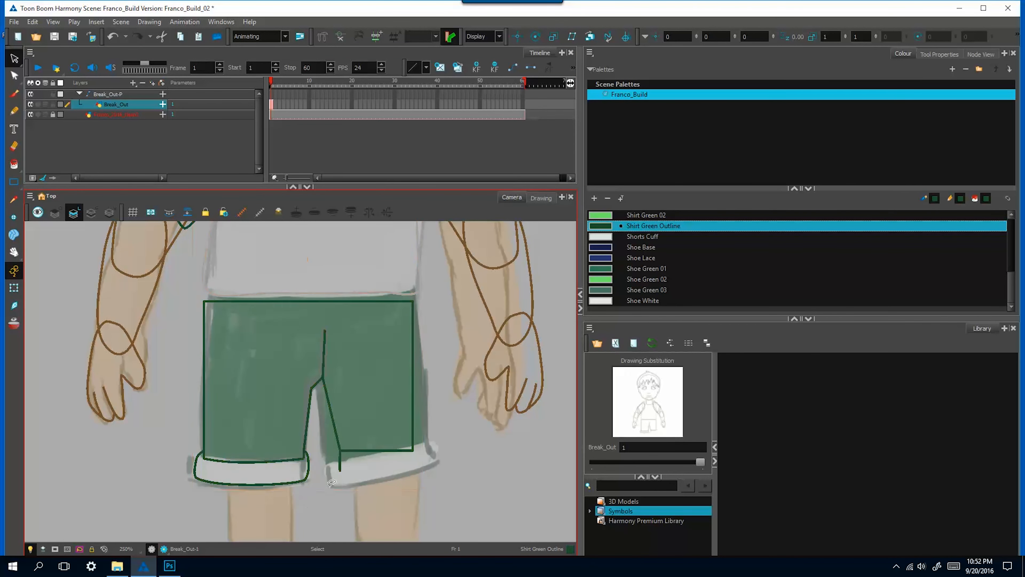
drag(248, 438, 303, 450)
click(149, 21)
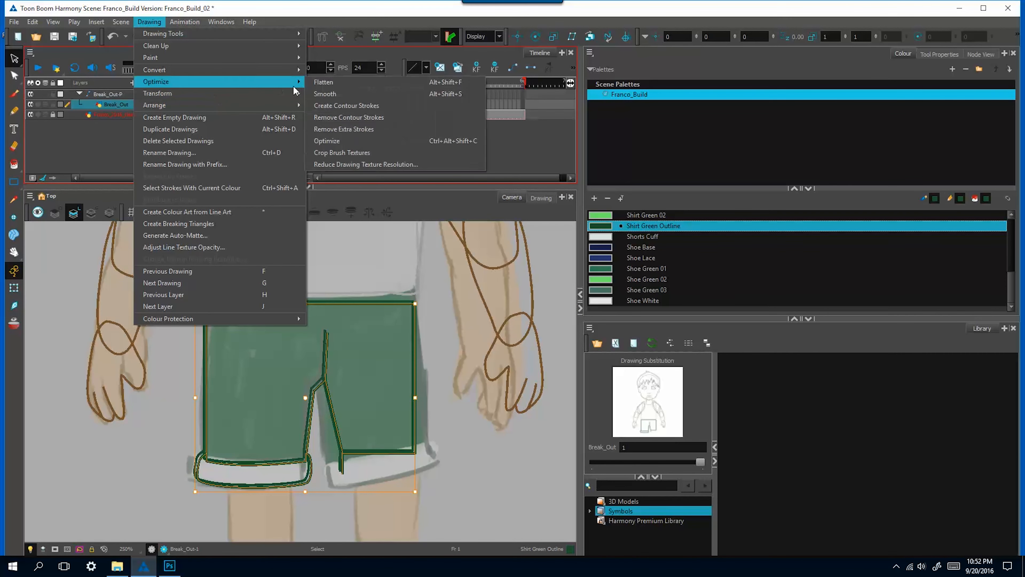
click(332, 140)
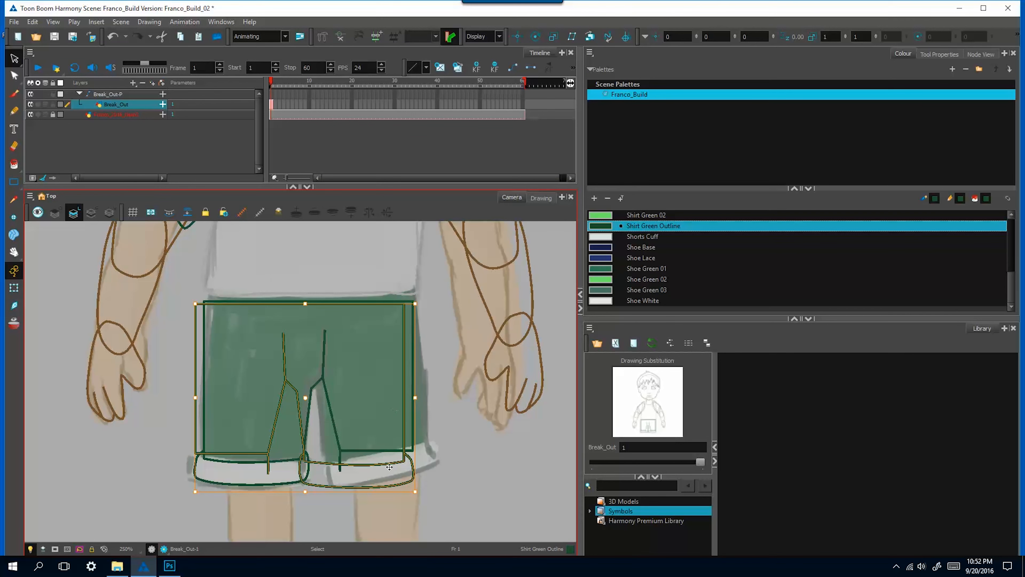
drag(389, 467, 502, 510)
key(1)
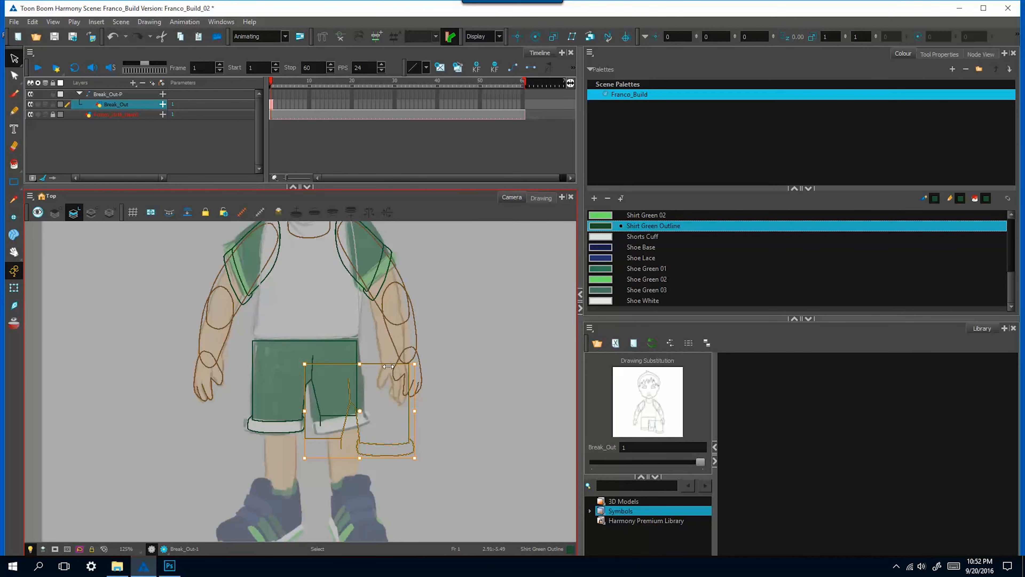
drag(412, 452, 507, 510)
click(192, 275)
Step: Delete the surplus contour points from the flipped copy, keeping only the finished leg edges and cuff
click(14, 76)
drag(444, 524, 389, 486)
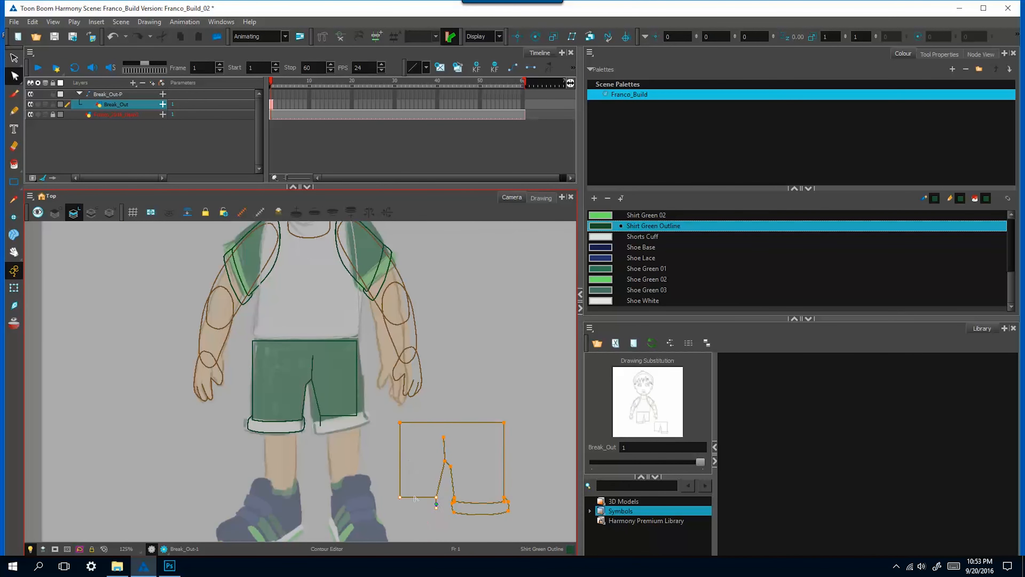
mouse_move(439, 437)
mouse_down()
mouse_move(442, 428)
mouse_move(452, 467)
mouse_up()
key(Delete)
drag(416, 421, 400, 428)
key(Delete)
key(Delete)
Step: Move the flipped leg and cuff onto the right side of the shorts and nudge it left into place
click(15, 59)
click(491, 503)
drag(369, 398, 353, 423)
key(2)
key(2)
key(2)
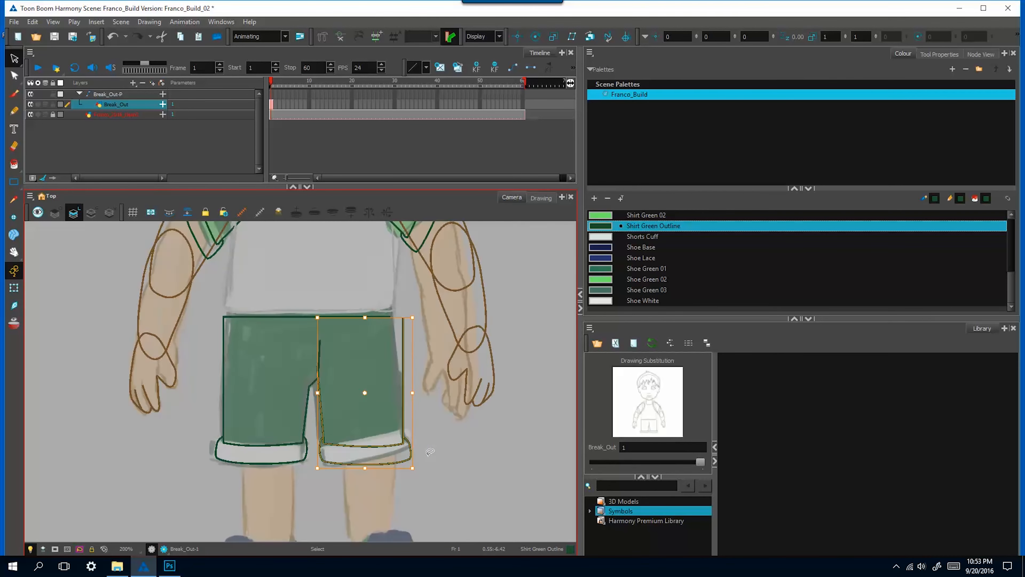
key(Left)
key(Left)
key(Left)
click(489, 464)
Step: Raise the shorts' waist corners to the shirt hem, closing the right corner, and adjust the crotch point
click(14, 75)
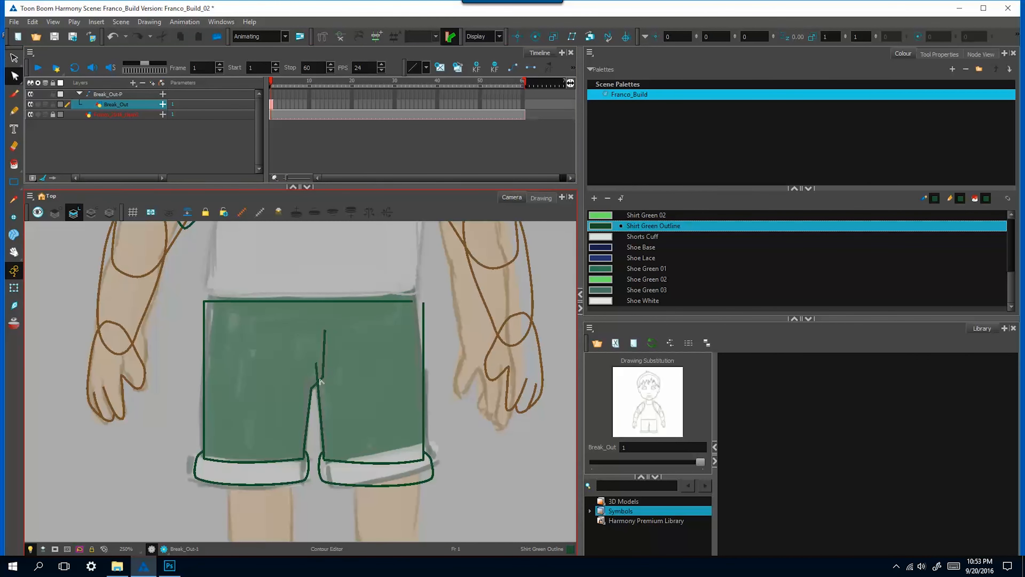
click(15, 58)
drag(438, 365, 445, 416)
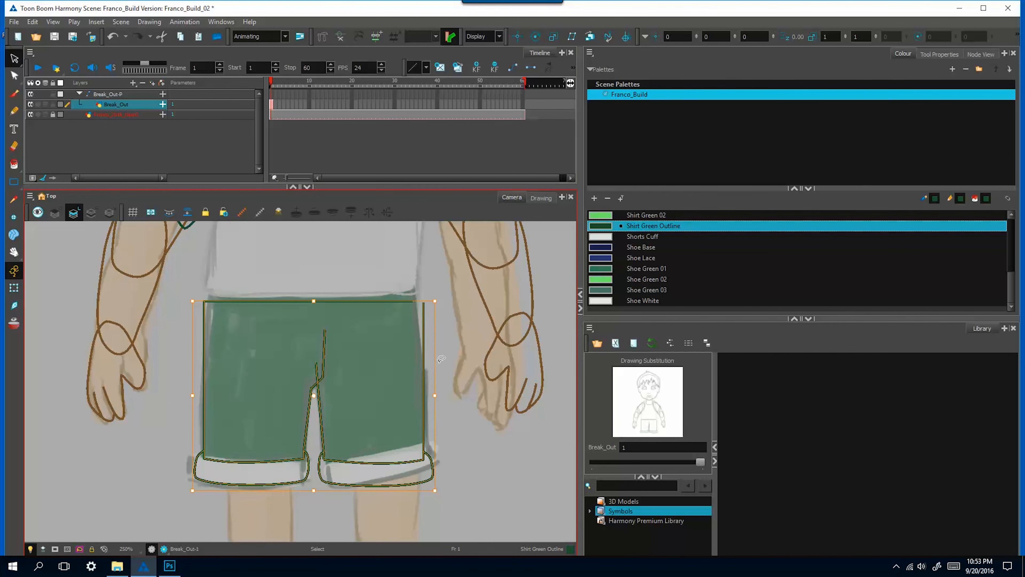
click(441, 359)
click(14, 75)
click(415, 302)
mouse_move(414, 301)
mouse_down()
mouse_move(428, 307)
mouse_move(415, 293)
mouse_up()
drag(205, 302, 213, 290)
drag(323, 377, 324, 375)
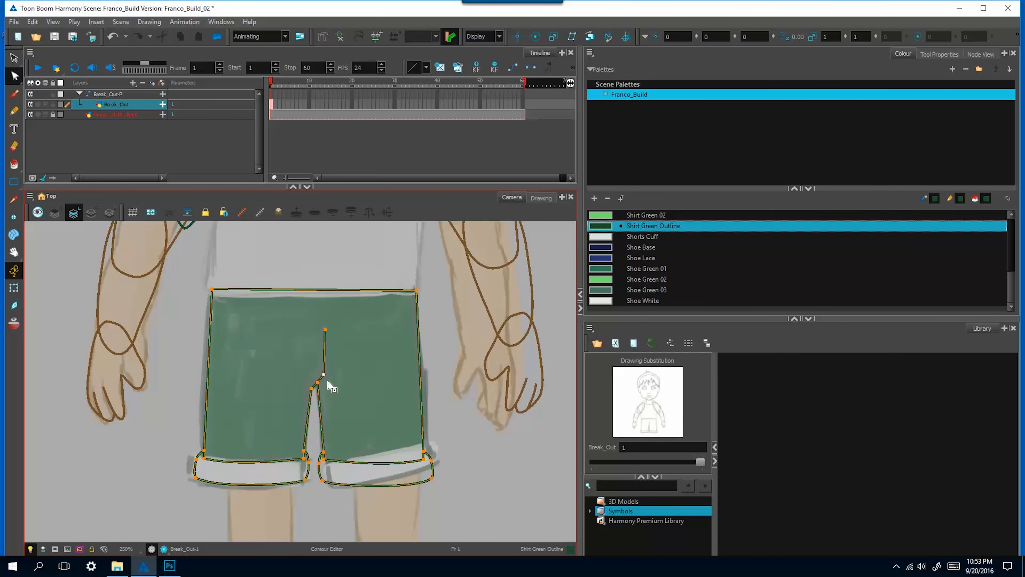
Step: Add contour points along the shorts' waistline and curve it slightly upward
scroll(377, 446, down, 1)
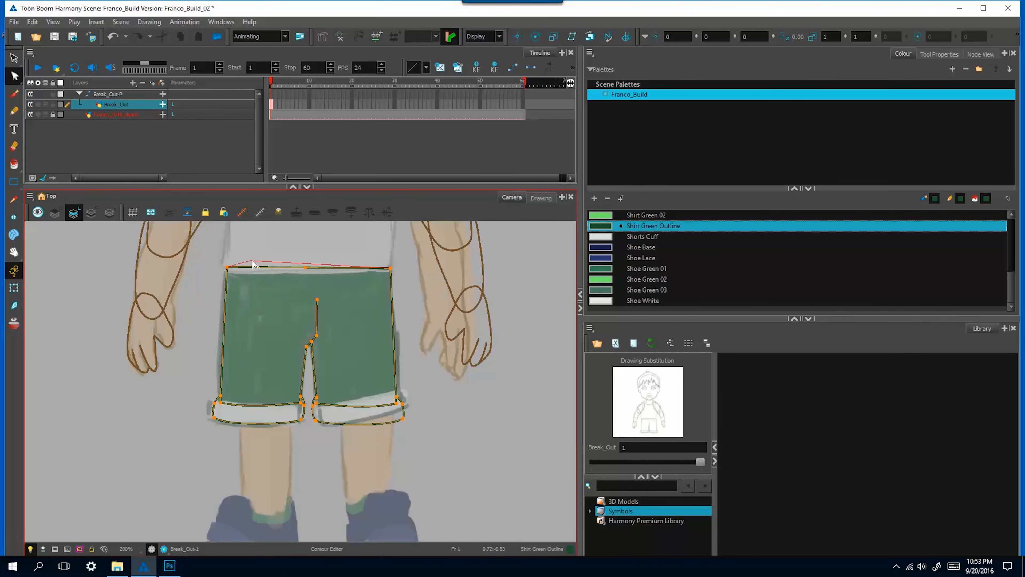
ctrl+click(358, 266)
key(ctrl+z)
click(362, 267)
drag(362, 267, 368, 264)
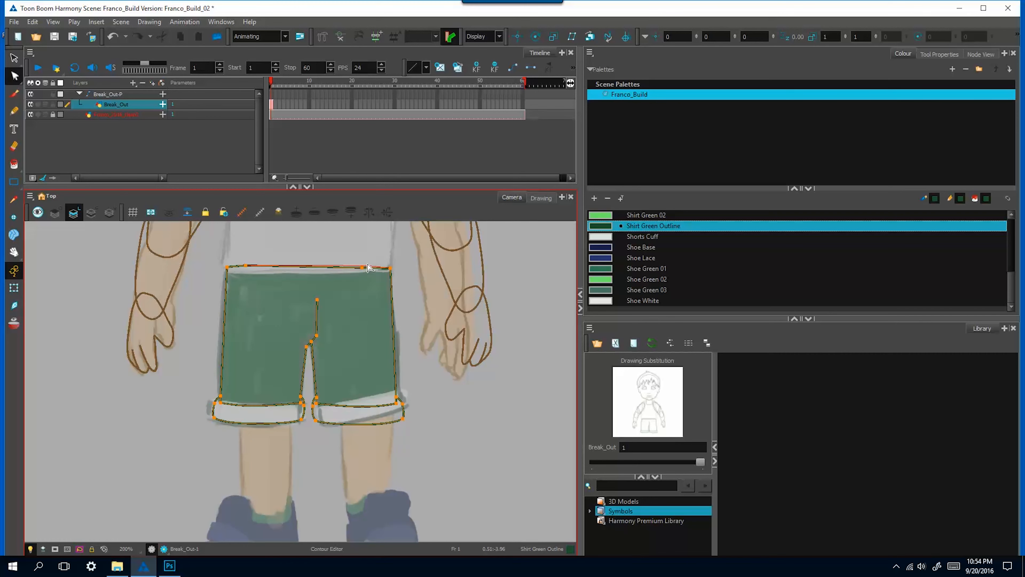
Step: Draw a Skin Outline rectangle over each lower leg, from inside the cuff down into the shoe
key(space)
drag(399, 415, 410, 318)
click(13, 181)
drag(1011, 297, 1010, 258)
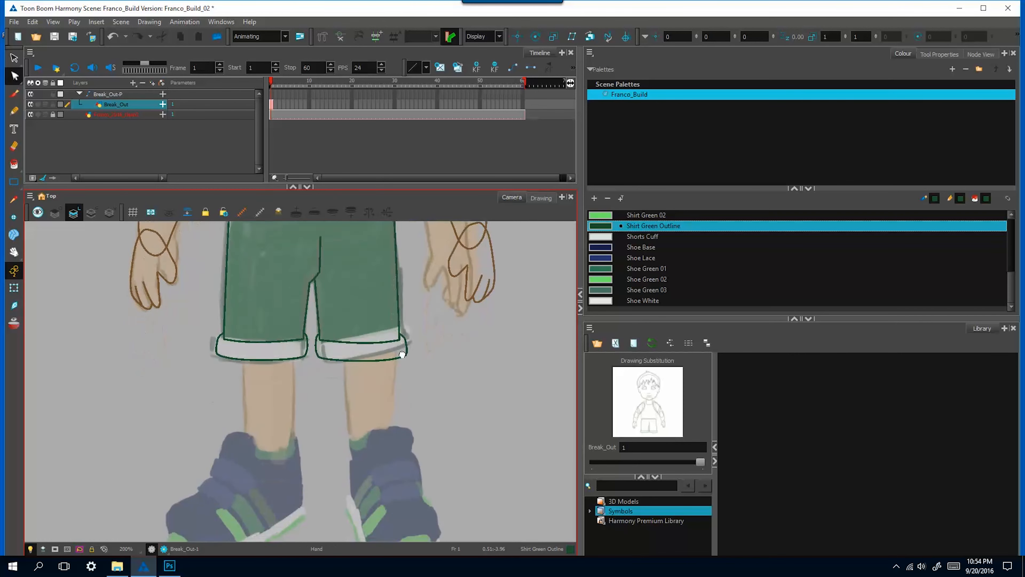
click(643, 236)
drag(249, 315, 306, 435)
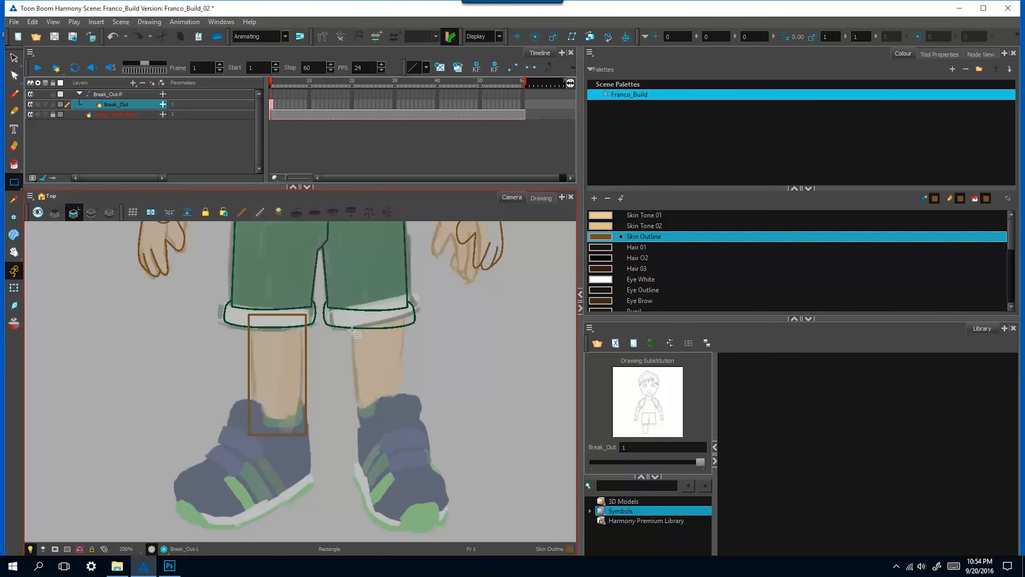
drag(350, 313, 406, 425)
Step: Reshape both leg rectangles into tapered forms with rounded ends at the cuff and ankle
key(alt+q)
click(248, 316)
drag(250, 315, 294, 298)
drag(306, 435, 363, 432)
click(273, 448)
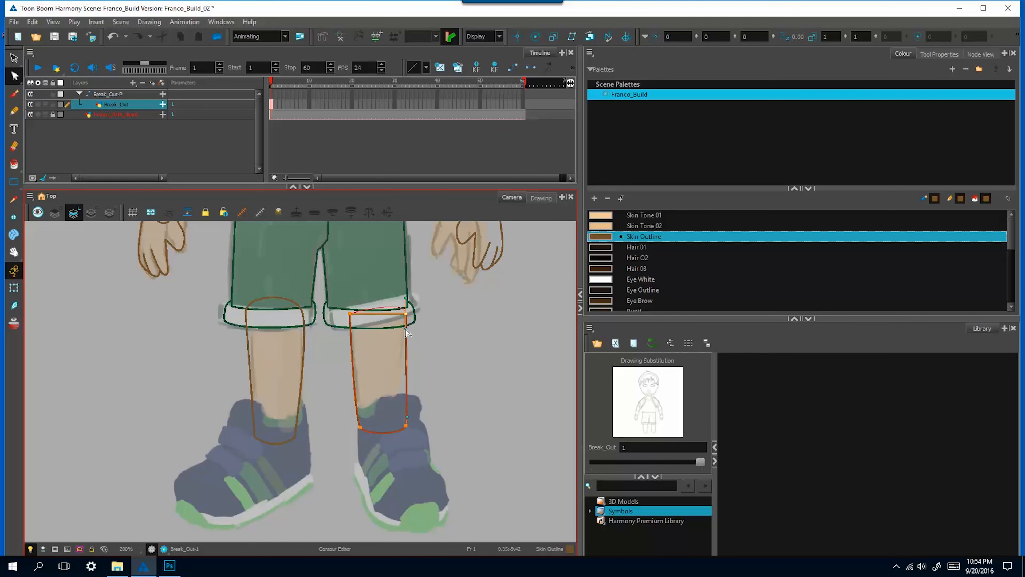
drag(395, 313, 396, 308)
drag(407, 427, 403, 430)
click(418, 404)
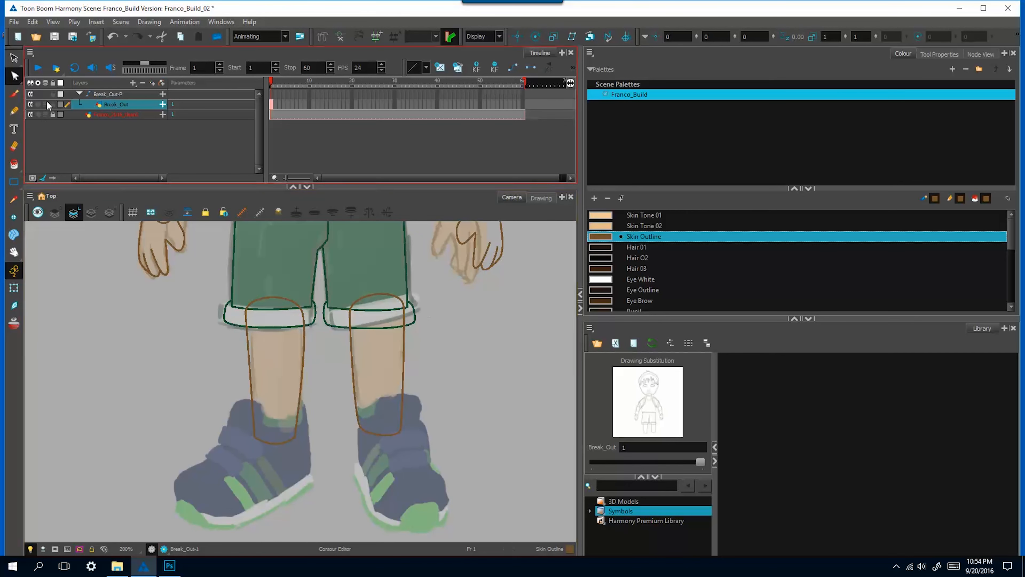
Step: Select both leg outlines together with the Select tool
click(14, 59)
drag(351, 377, 354, 429)
drag(291, 404, 364, 400)
right_click(353, 409)
mouse_move(437, 385)
click(545, 385)
drag(404, 444, 422, 360)
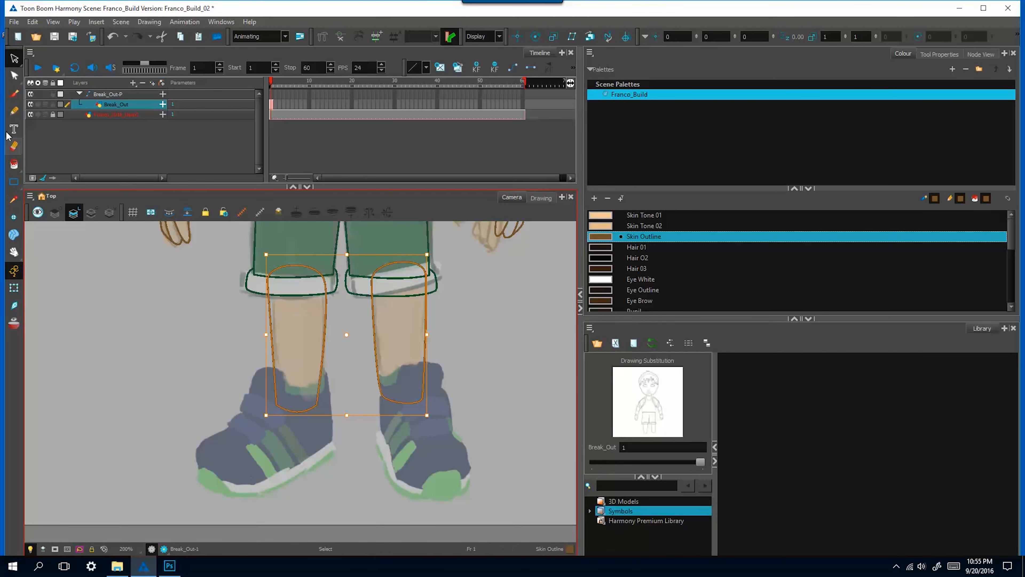
drag(1011, 232, 1012, 282)
click(654, 259)
click(14, 181)
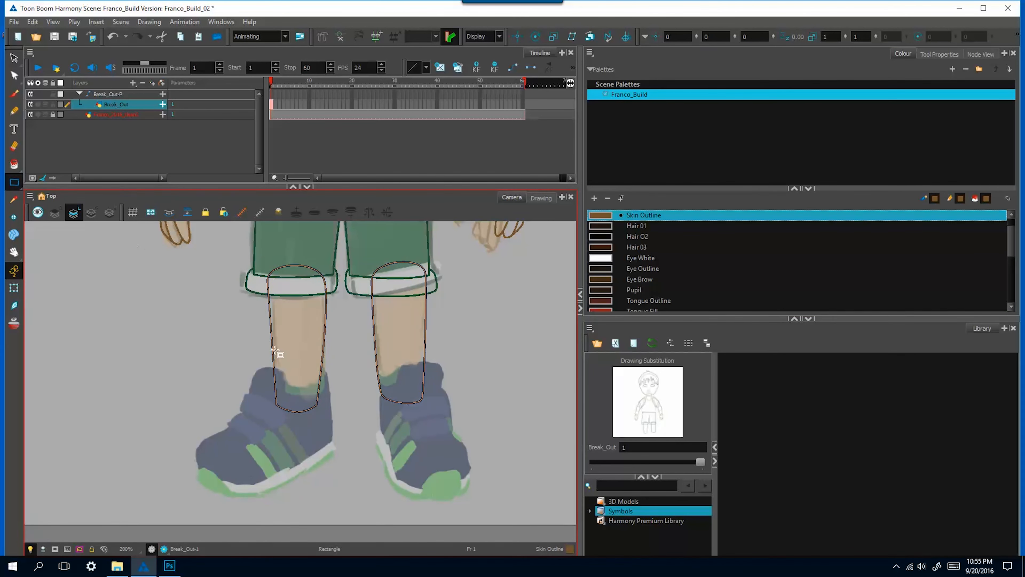
key(ctrl+z)
Step: Draw a Shoe Base rectangle over the left shoe and reshape it around the heel, ankle opening, tongue and toe
drag(1012, 242, 1011, 289)
click(655, 249)
mouse_move(235, 409)
mouse_down()
mouse_move(287, 460)
mouse_move(233, 477)
mouse_move(239, 497)
mouse_up()
click(14, 76)
drag(286, 460, 334, 455)
drag(287, 410, 323, 371)
mouse_move(290, 386)
mouse_down()
mouse_move(309, 403)
mouse_move(292, 399)
mouse_up()
drag(247, 413, 247, 416)
drag(203, 461, 199, 444)
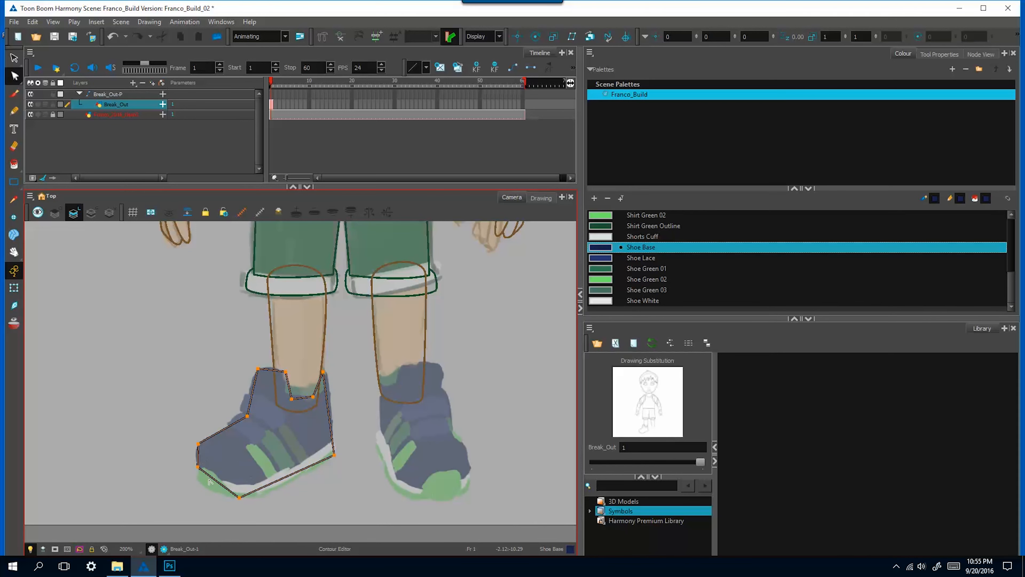
Step: Fit the left shoe base's lower edge to the sole line, adding a contour point between toe and heel and curving the edge
drag(239, 498, 236, 485)
ctrl+click(287, 472)
drag(334, 456, 334, 444)
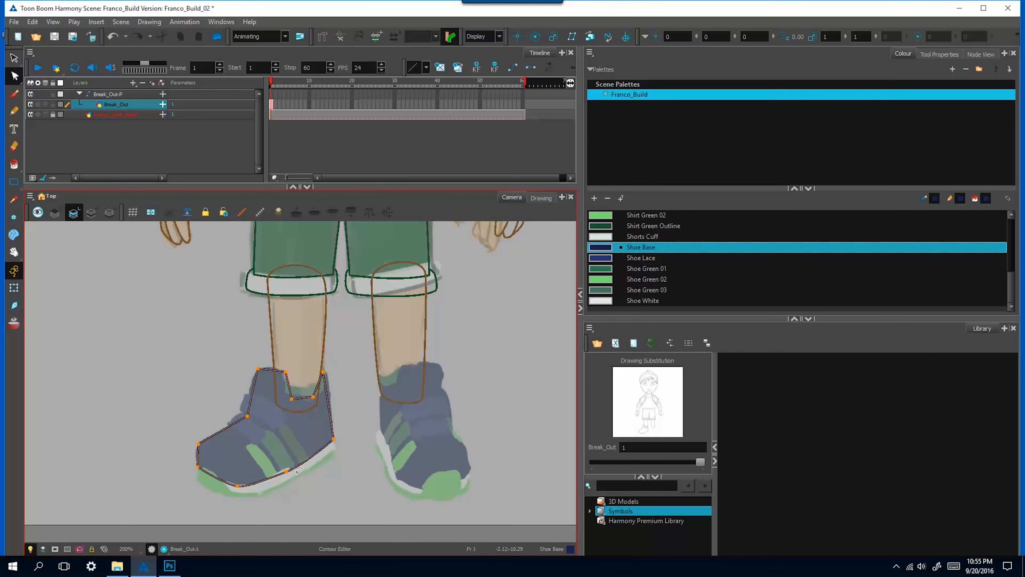
drag(265, 479, 302, 460)
drag(334, 443, 334, 441)
Step: Add a contour point at the back of the left shoe base and reshape the heel and ankle opening
ctrl+click(326, 384)
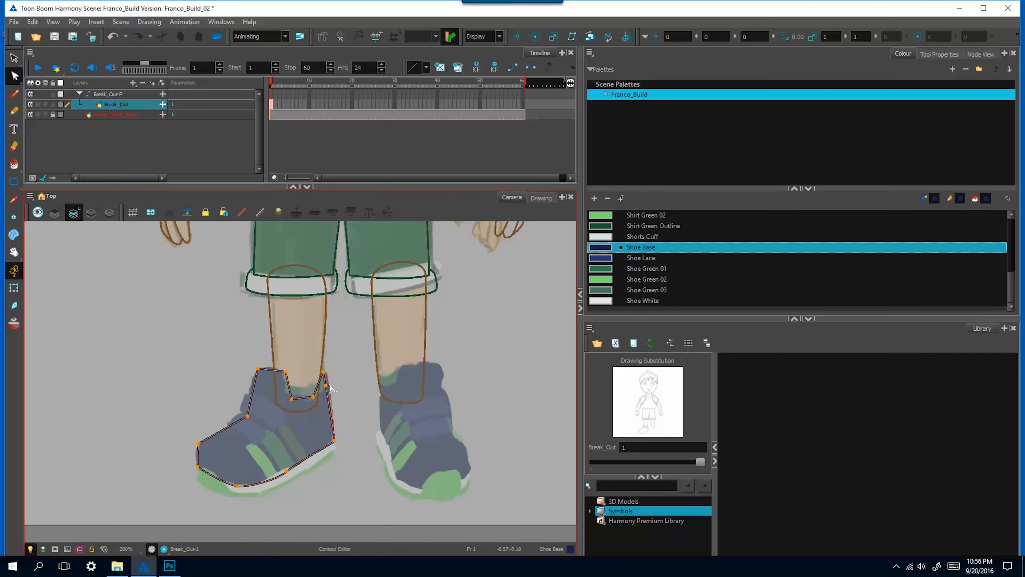
drag(326, 385, 320, 394)
drag(305, 398, 282, 373)
click(323, 372)
click(334, 373)
click(292, 400)
key(ctrl+z)
click(292, 399)
Step: Round the left shoe base's tongue, instep and toe with added contour points, following the sketched shoe
drag(257, 368, 255, 372)
ctrl+click(253, 391)
drag(247, 416, 198, 446)
ctrl+click(231, 423)
click(281, 447)
click(236, 486)
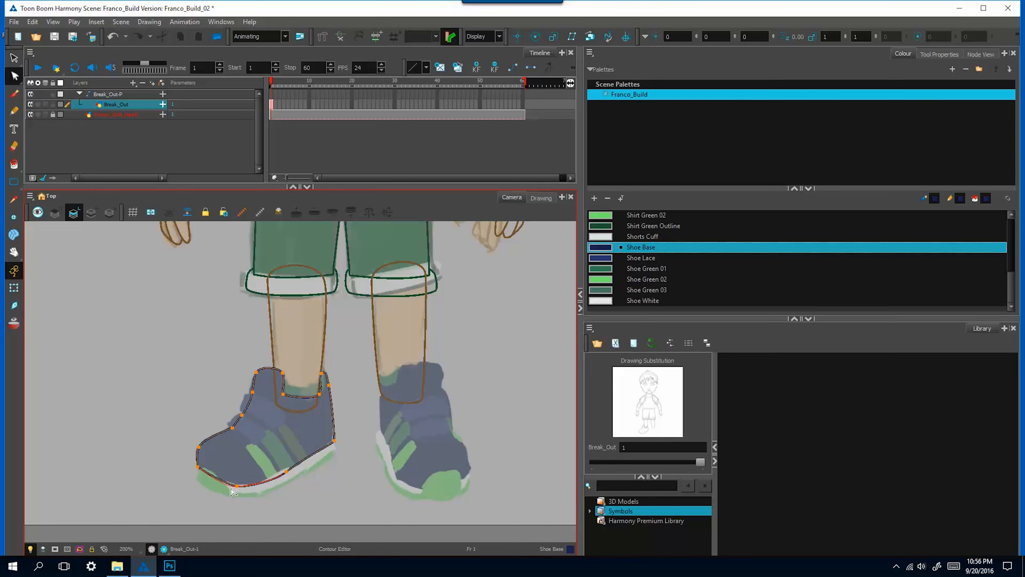
drag(237, 486, 227, 483)
click(308, 437)
drag(304, 432, 270, 452)
key(2)
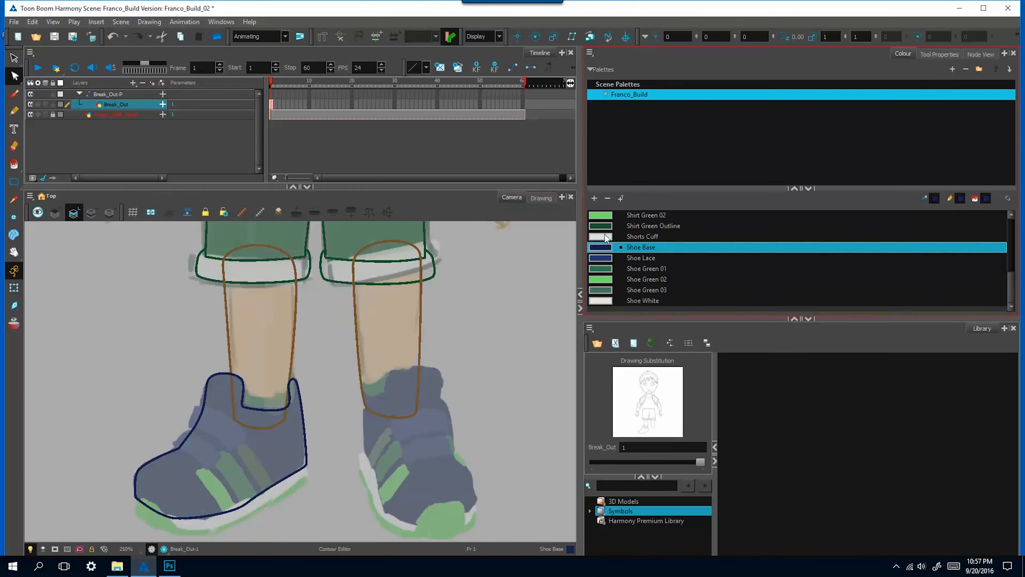
Step: Draw a Shoe Green 02 rectangle at the left shoe's toe and reshape it around the green toe tip
click(602, 215)
click(602, 279)
key(alt+8)
mouse_move(137, 499)
mouse_down()
mouse_move(168, 525)
mouse_move(158, 506)
mouse_up()
key(alt+q)
drag(168, 525, 170, 530)
drag(165, 518, 137, 520)
drag(147, 502, 147, 497)
drag(136, 509, 135, 509)
drag(137, 499, 154, 503)
drag(171, 529, 208, 529)
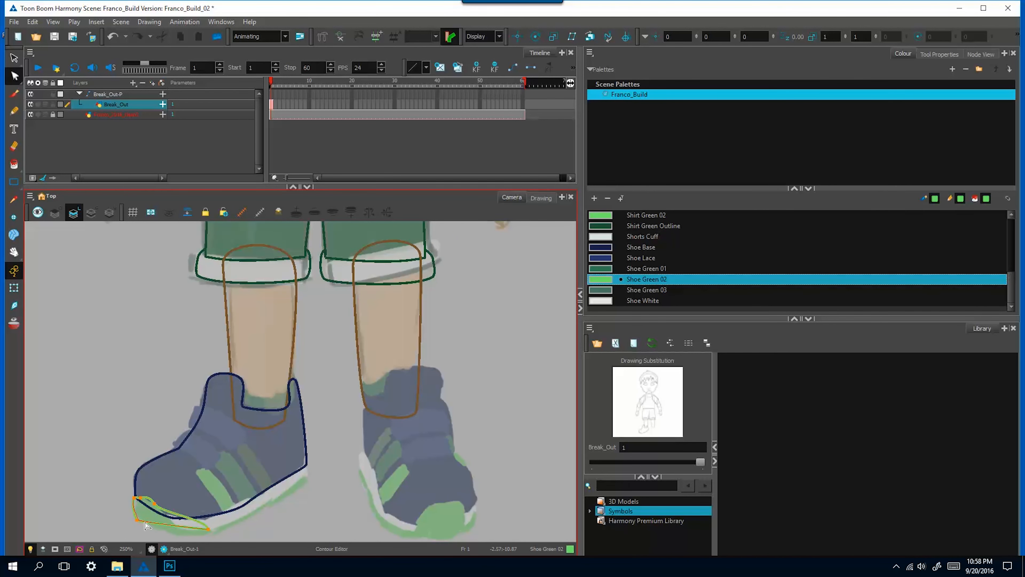
drag(138, 517, 139, 516)
drag(135, 508, 132, 506)
Step: Extend the green toe shape along the sole to the heel and curve its edges under the shoe
drag(176, 524, 311, 476)
drag(224, 515, 224, 528)
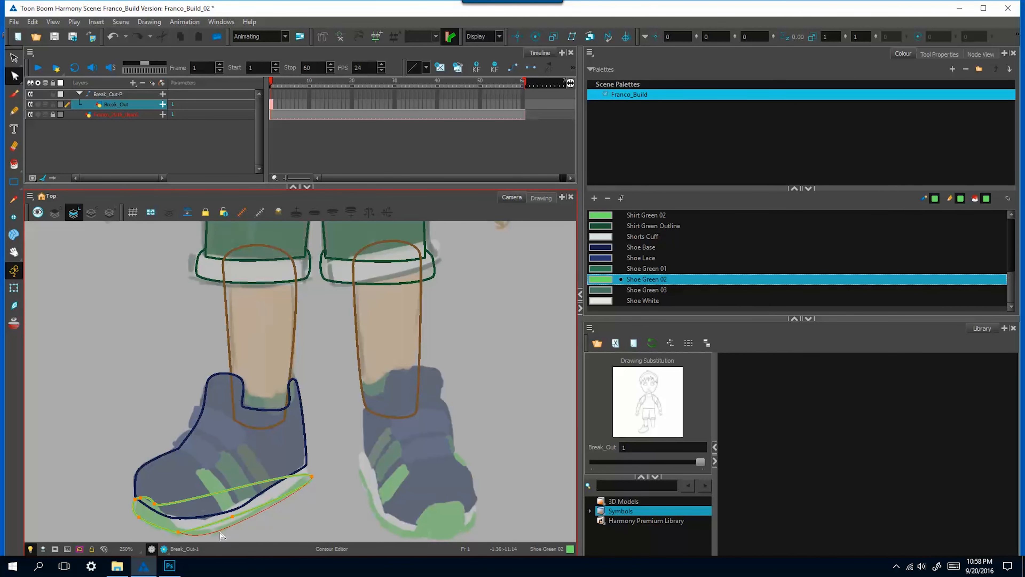
drag(205, 495, 211, 529)
drag(284, 489, 311, 478)
Step: Draw a Shoe White rectangle on the left shoe's sole and reshape it into a curved strip reaching the heel
click(642, 300)
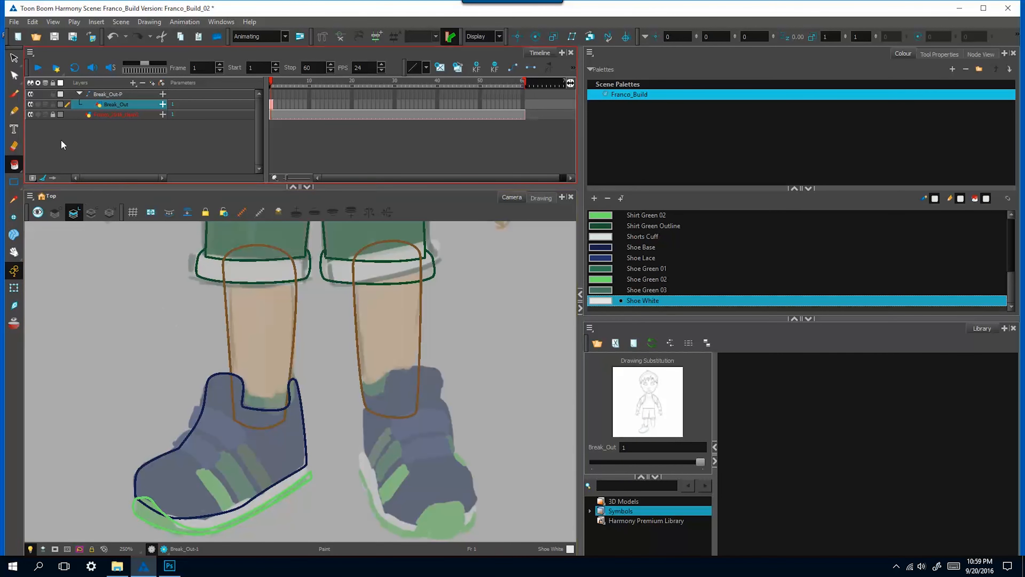
click(14, 182)
drag(170, 517, 250, 532)
click(14, 76)
drag(170, 531, 170, 528)
mouse_move(250, 517)
mouse_down()
mouse_move(307, 464)
mouse_move(311, 472)
mouse_move(245, 510)
mouse_up()
drag(170, 528, 211, 540)
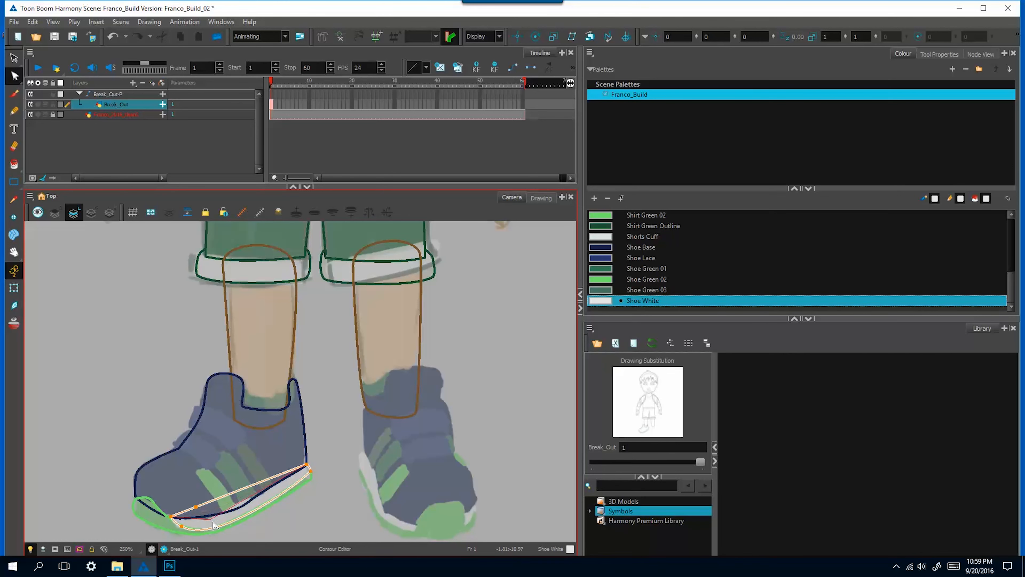
drag(228, 494, 229, 511)
drag(199, 515, 200, 519)
drag(261, 492, 229, 511)
click(257, 494)
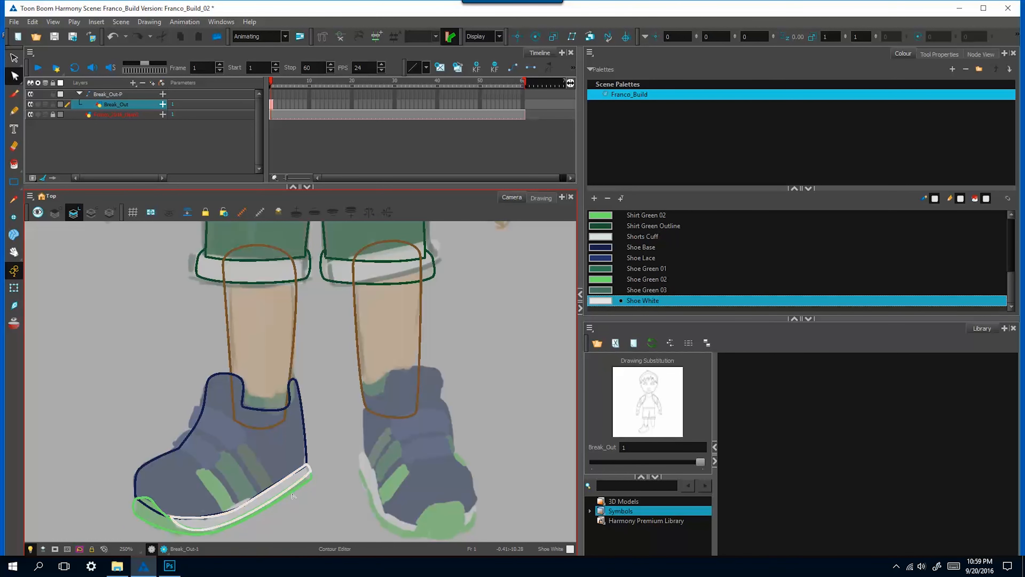
Step: Draw a Shoe Green 02 rectangle over the left shoe's front stripe and reshape it into a slanted, curved band
click(14, 182)
click(649, 279)
drag(200, 475, 236, 506)
click(14, 76)
drag(199, 500, 223, 513)
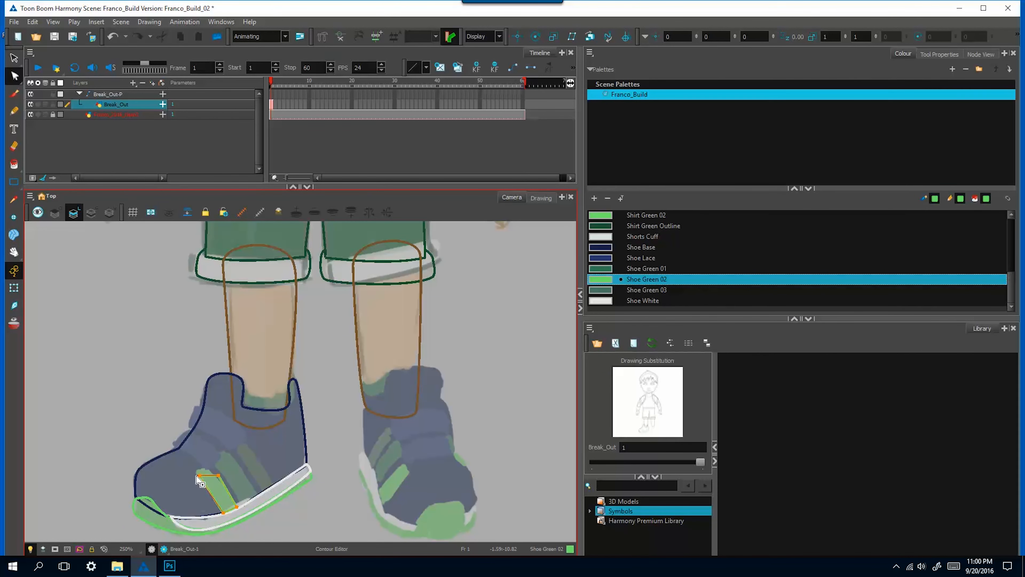
drag(199, 475, 197, 474)
drag(218, 475, 207, 468)
mouse_move(217, 479)
mouse_down()
mouse_move(246, 483)
mouse_move(244, 506)
mouse_up()
click(258, 474)
Step: Trace the left shoe's middle stripe as a slanted rectangle-based shape in Shoe Green 01
click(647, 269)
click(14, 182)
click(15, 76)
drag(246, 459, 213, 460)
key(alt+7)
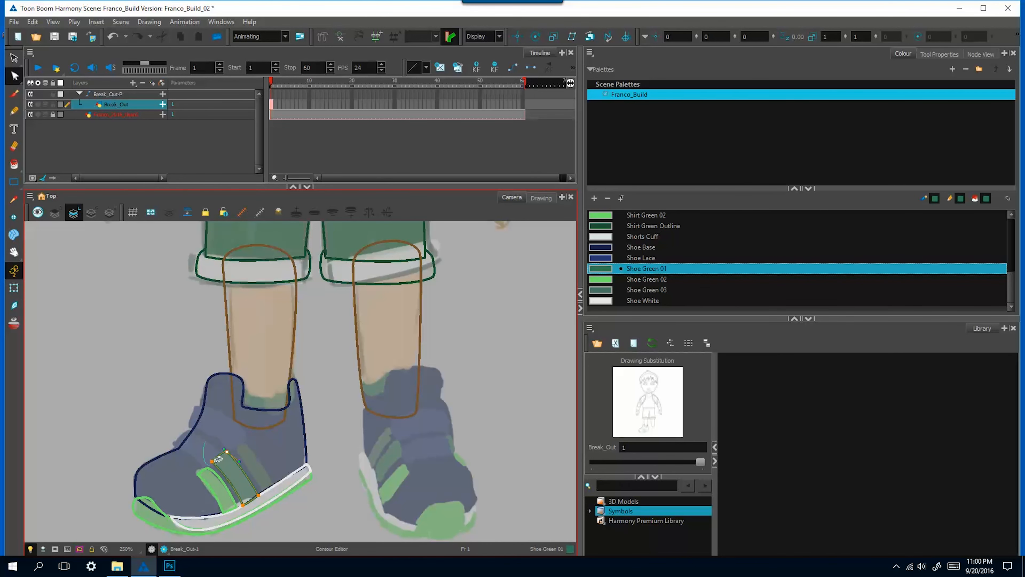
key(ctrl+z)
Step: Trace the left shoe's rear stripe as a slanted, curved band in Shoe Green 03
click(647, 289)
mouse_move(254, 462)
mouse_down()
mouse_move(265, 472)
mouse_move(237, 449)
mouse_move(265, 459)
mouse_up()
click(14, 76)
drag(237, 449, 231, 447)
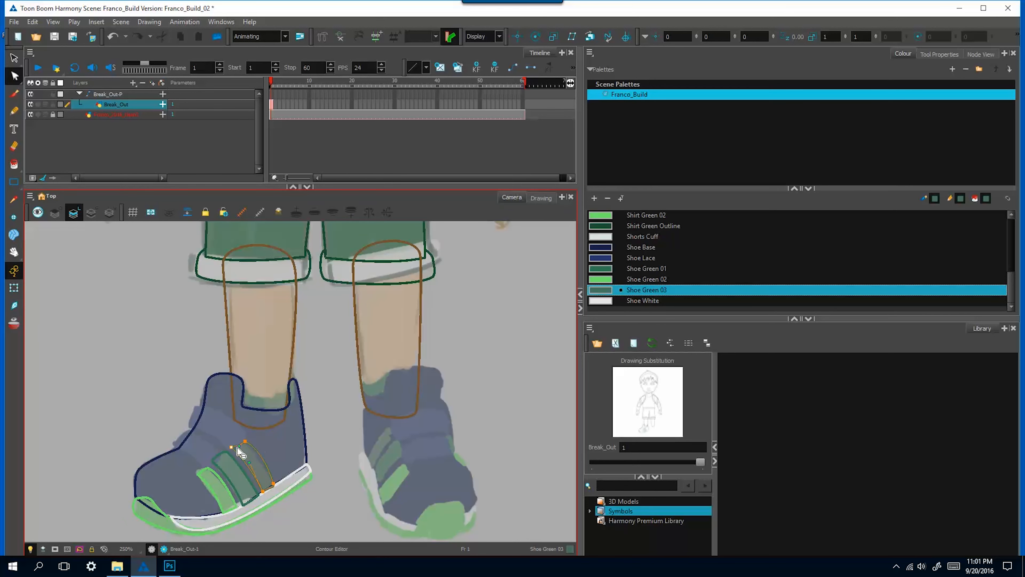
drag(276, 485, 273, 487)
Step: Draw a Shoe Lace rectangle on the left shoe and reshape it into the upper lace band across the instep
click(652, 259)
click(14, 182)
drag(174, 440, 205, 456)
click(14, 76)
drag(187, 413, 231, 446)
drag(212, 413, 245, 435)
drag(246, 436, 248, 446)
drag(187, 413, 208, 466)
click(275, 441)
Step: Shape a second Shoe Lace band below the first one, following the lower lace on the left shoe
click(210, 435)
drag(205, 440, 186, 430)
drag(202, 440, 176, 444)
mouse_move(190, 453)
mouse_down()
mouse_move(179, 435)
mouse_move(205, 464)
mouse_up()
drag(186, 429, 188, 428)
drag(220, 453, 214, 461)
click(290, 449)
Step: Select all outlines of the left shoe, leaving both leg outlines out of the selection
key(2)
key(2)
click(14, 58)
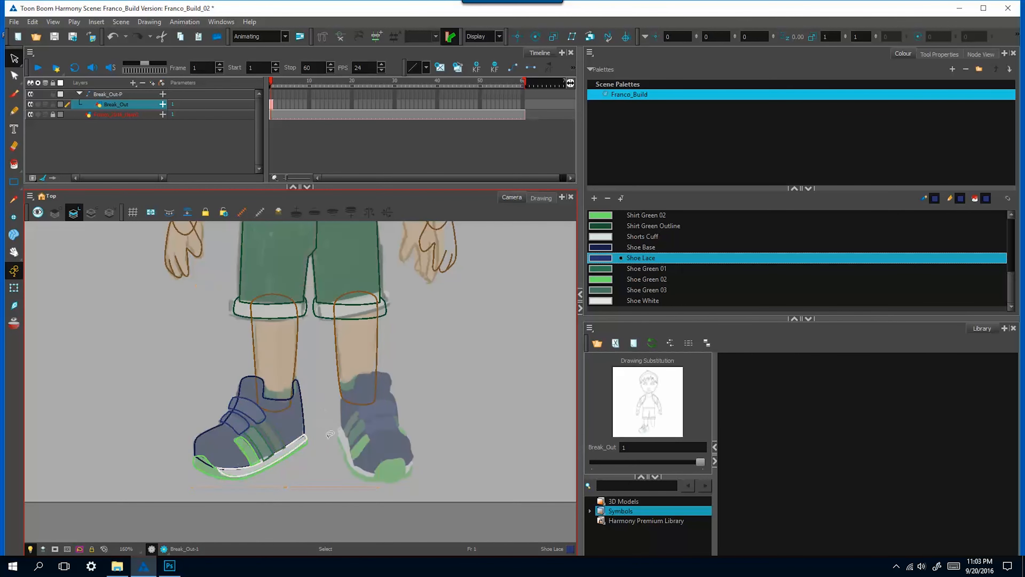
drag(330, 434, 326, 410)
shift+click(338, 359)
shift+click(296, 355)
Step: Paste a copy of the left shoe's outlines over the right shoe and flip the copy horizontally
right_click(292, 442)
click(476, 424)
key(ctrl+c)
key(ctrl+v)
drag(251, 430, 414, 422)
click(149, 23)
mouse_move(158, 94)
click(333, 94)
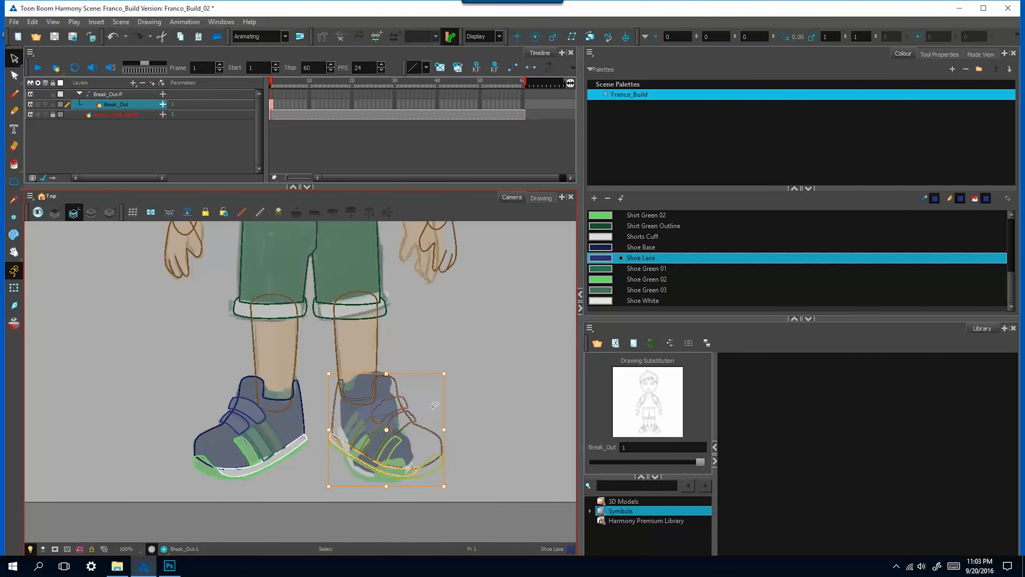
key(2)
key(2)
key(2)
key(2)
key(2)
click(439, 375)
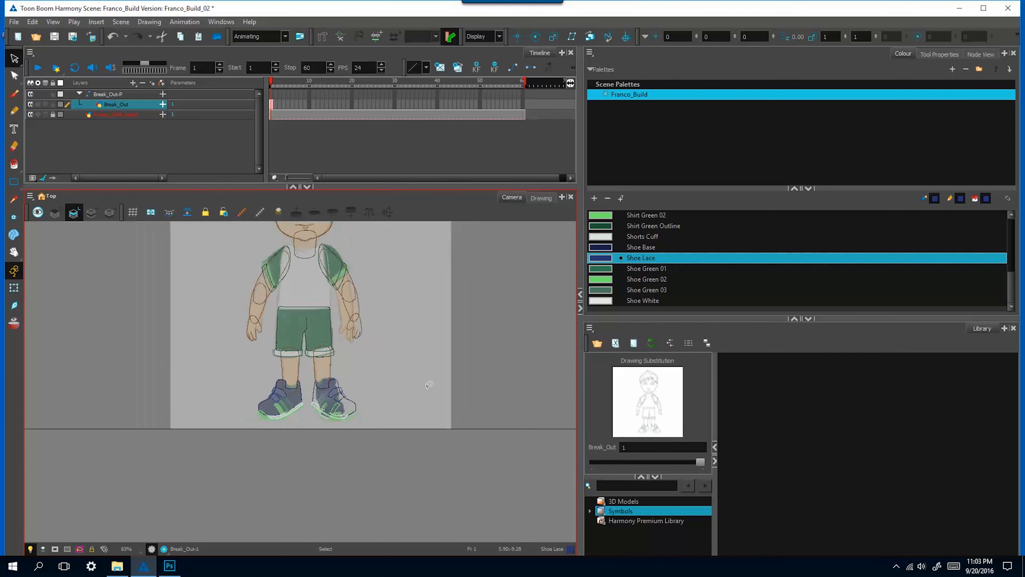
Step: Disable the Franco_2016_clean2 node in the node network and inspect the traced face outlines
click(981, 54)
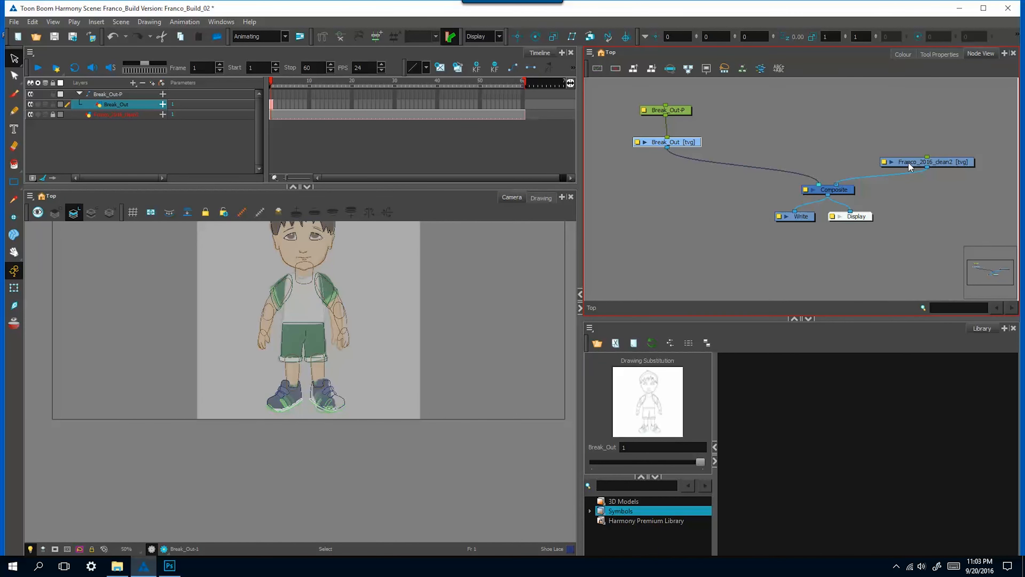
click(908, 163)
key(d)
click(883, 131)
key(2)
key(2)
scroll(436, 375, up, 10)
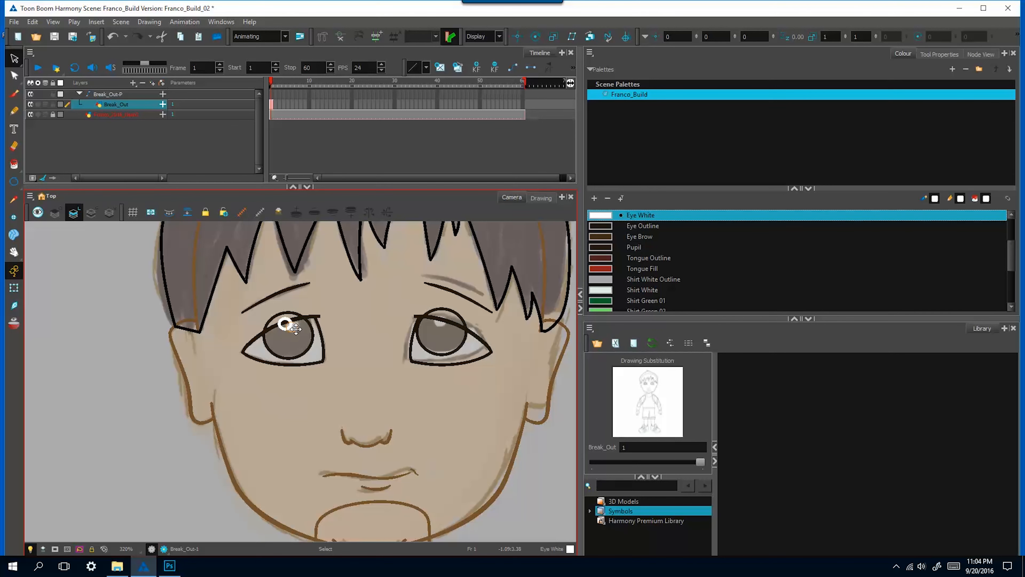
Step: Copy the Eye White highlight circle from the left eye and place the copy on the right pupil
drag(284, 322, 440, 322)
key(ctrl+c)
key(ctrl+v)
click(539, 474)
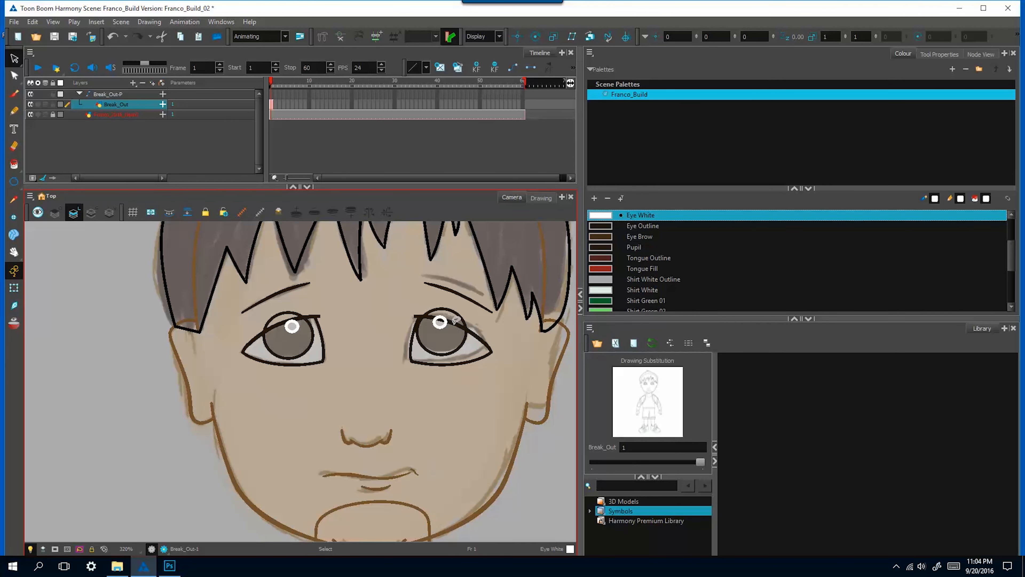
Step: Select the outlines of both eyes and bring them to the front of the stacking order
click(455, 323)
click(142, 23)
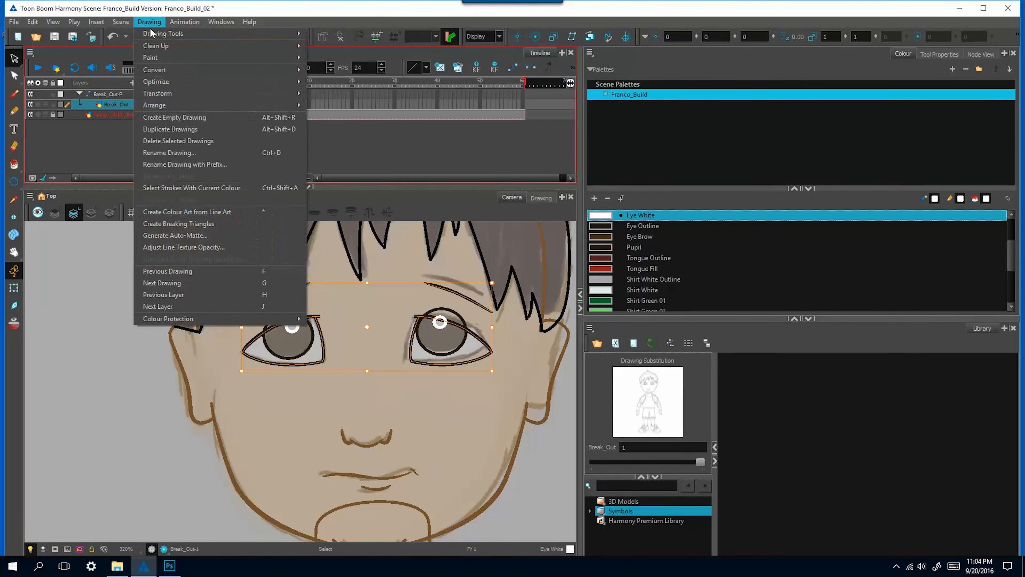
mouse_move(296, 108)
click(333, 105)
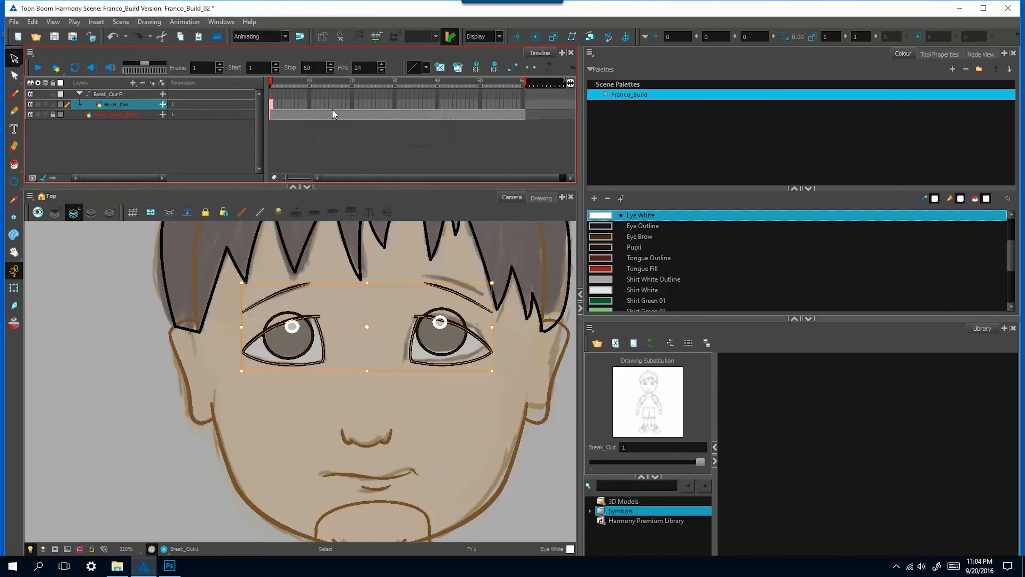
click(562, 460)
Step: Disable the Franco_2016_clean2 node to hide the reference sketch behind the whole figure
scroll(549, 476, down, 5)
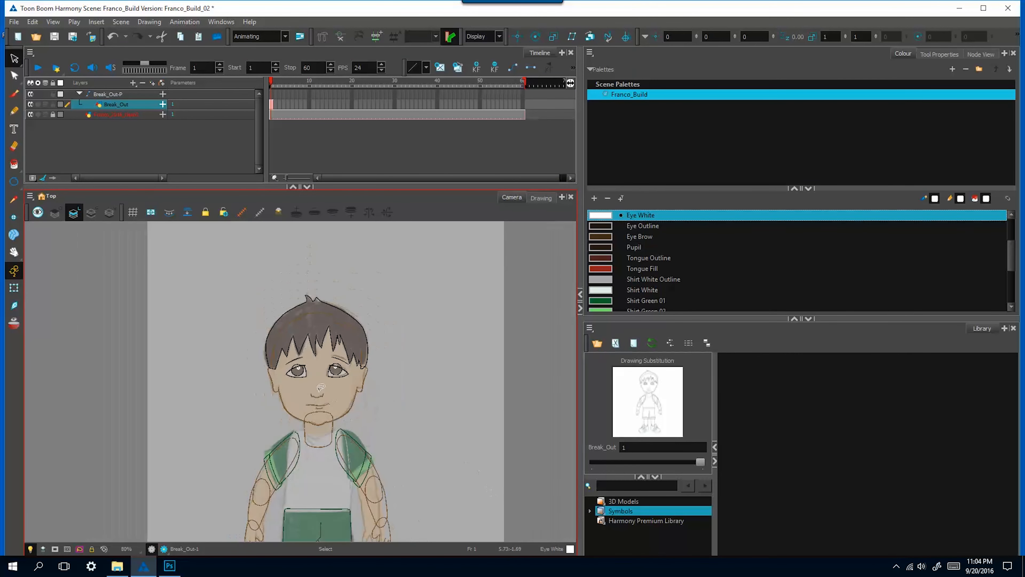
key(1)
drag(379, 415, 383, 356)
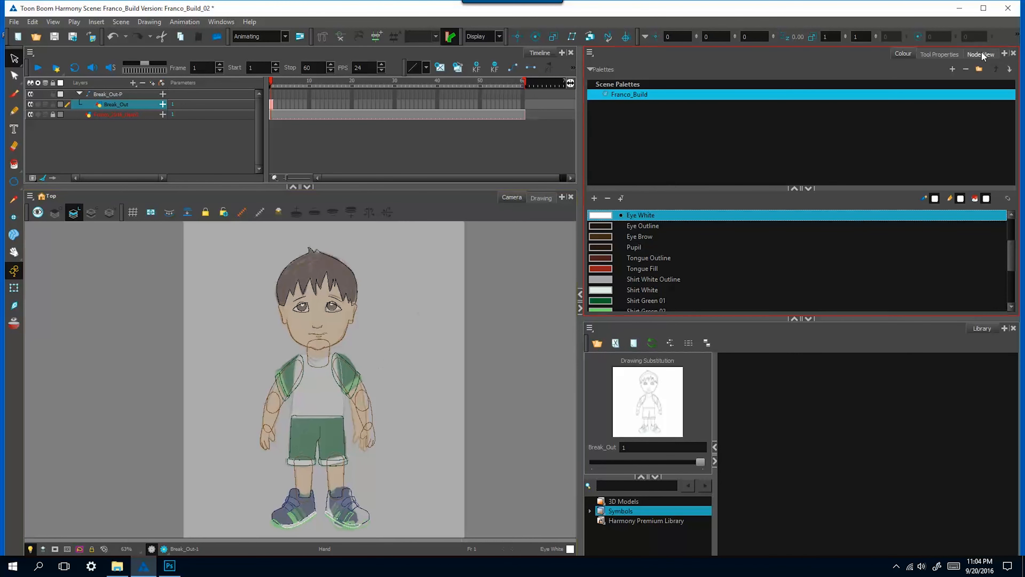
click(981, 55)
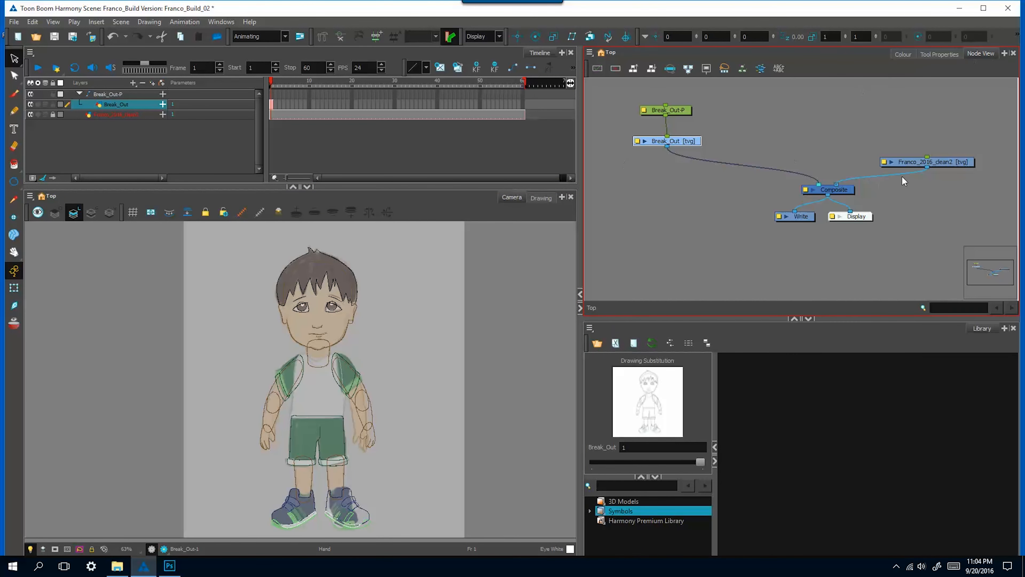
click(916, 162)
key(d)
click(769, 150)
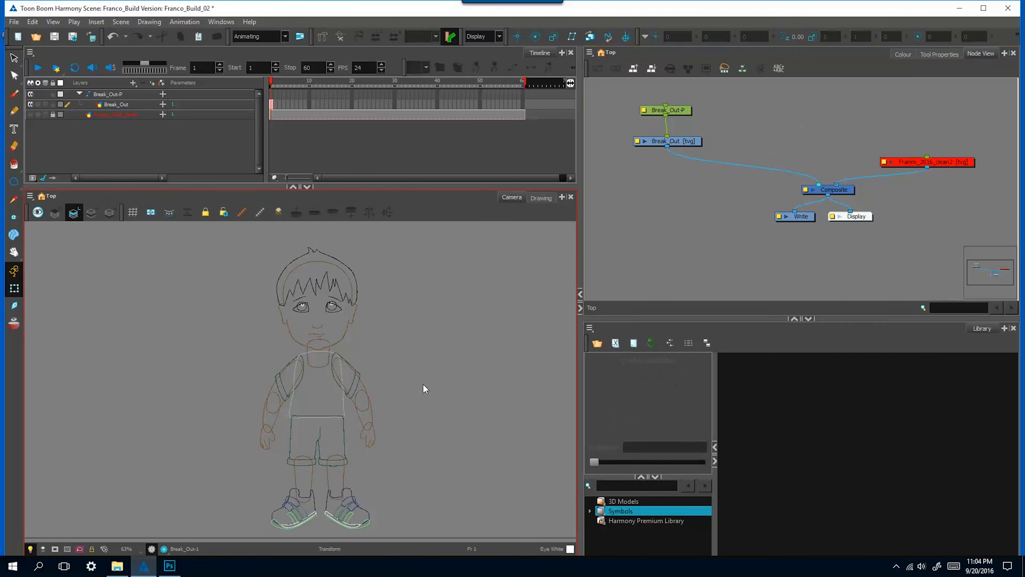
Step: Examine the finished outlines of the character from the head down to the shoes without the reference sketch
key(2)
key(2)
key(2)
drag(469, 314, 471, 401)
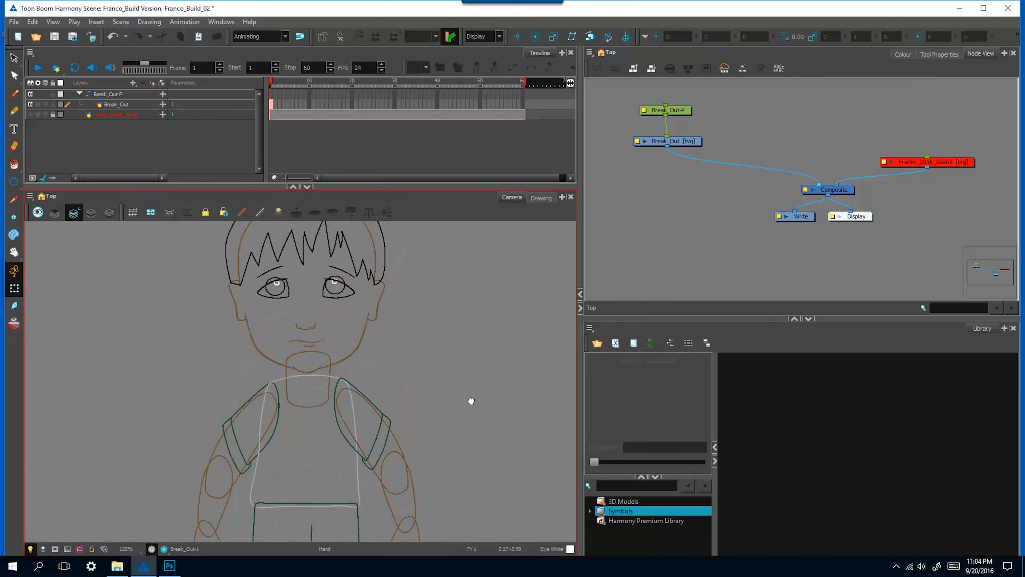
key(1)
key(1)
key(1)
key(1)
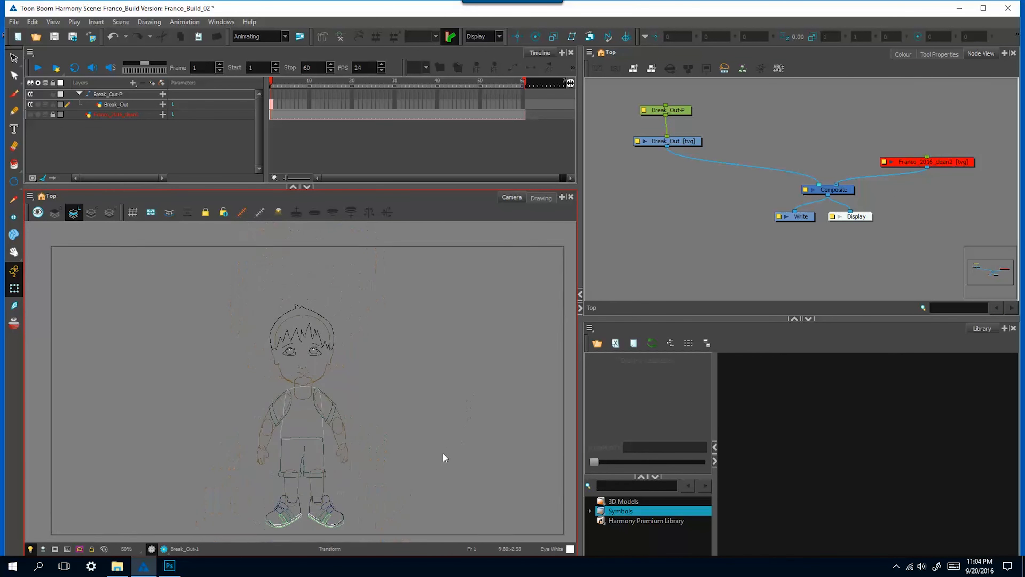
drag(442, 451, 449, 394)
key(2)
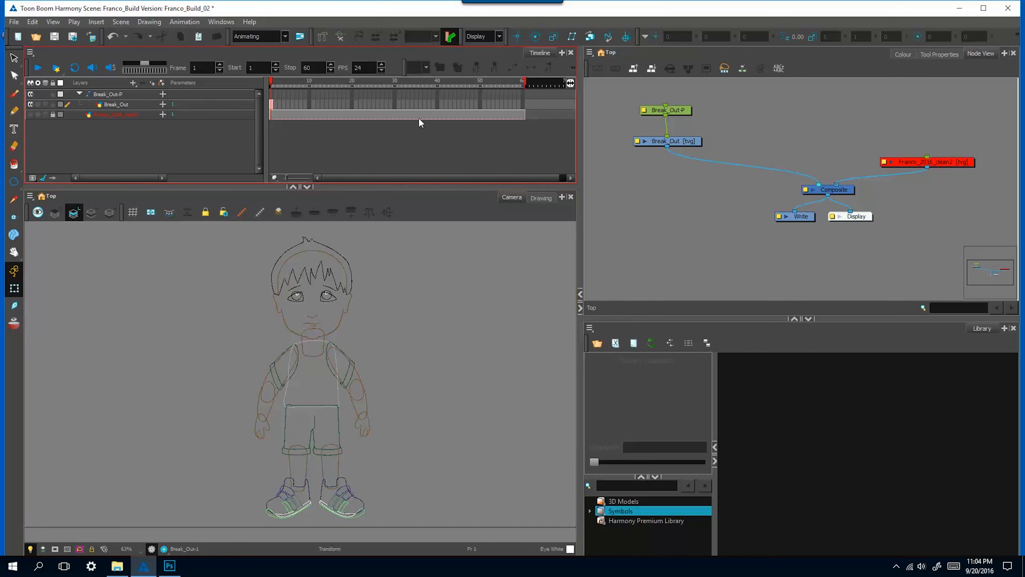
Step: Save the scene, and save it as a new version named Franco_Build_Breakout
click(14, 22)
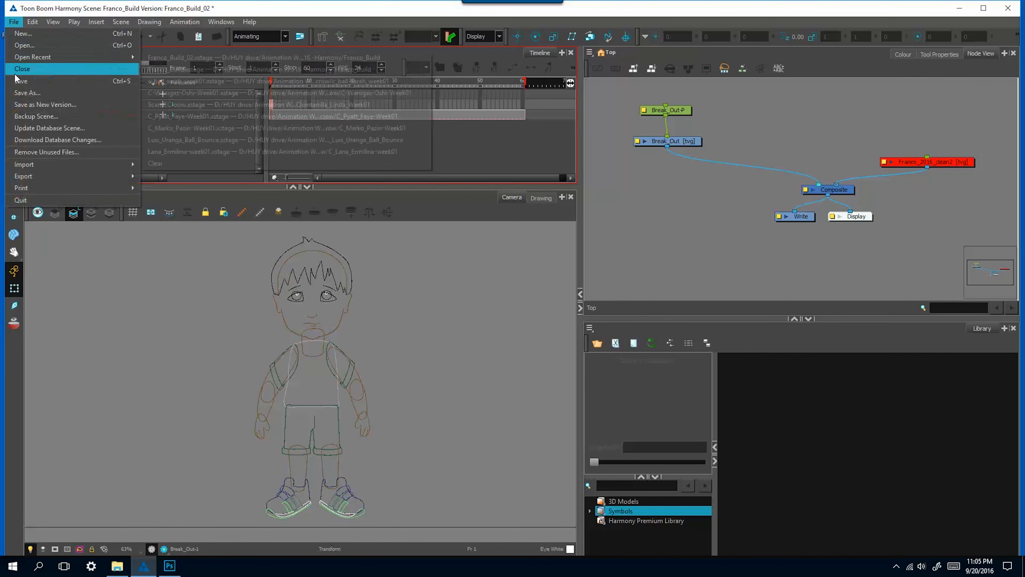
click(37, 87)
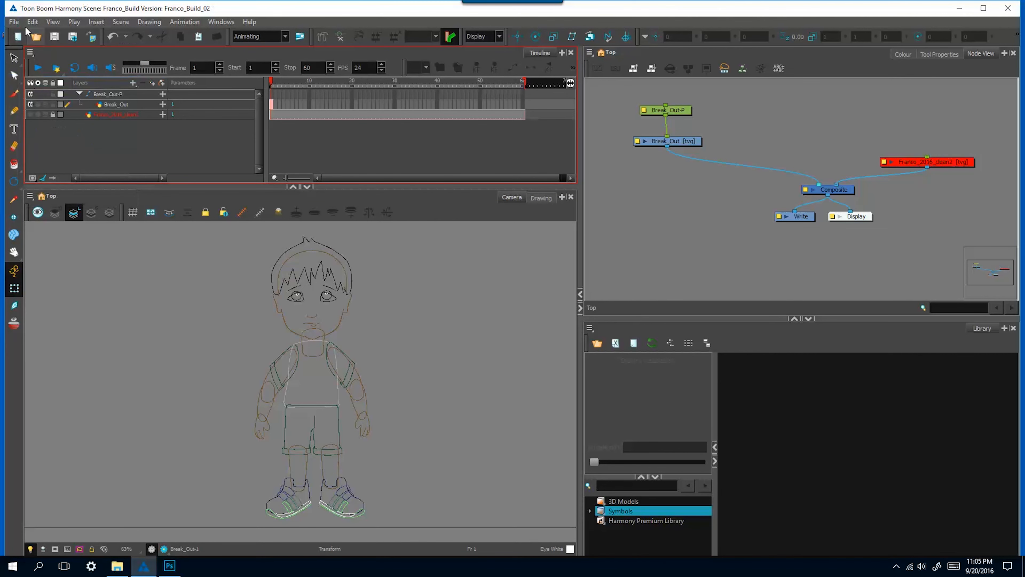
click(13, 21)
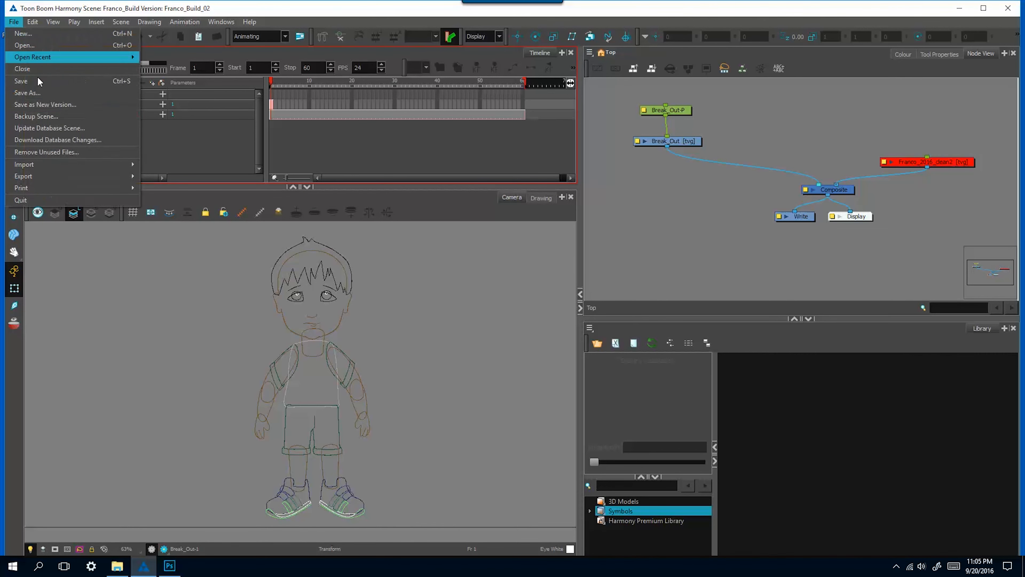
click(77, 104)
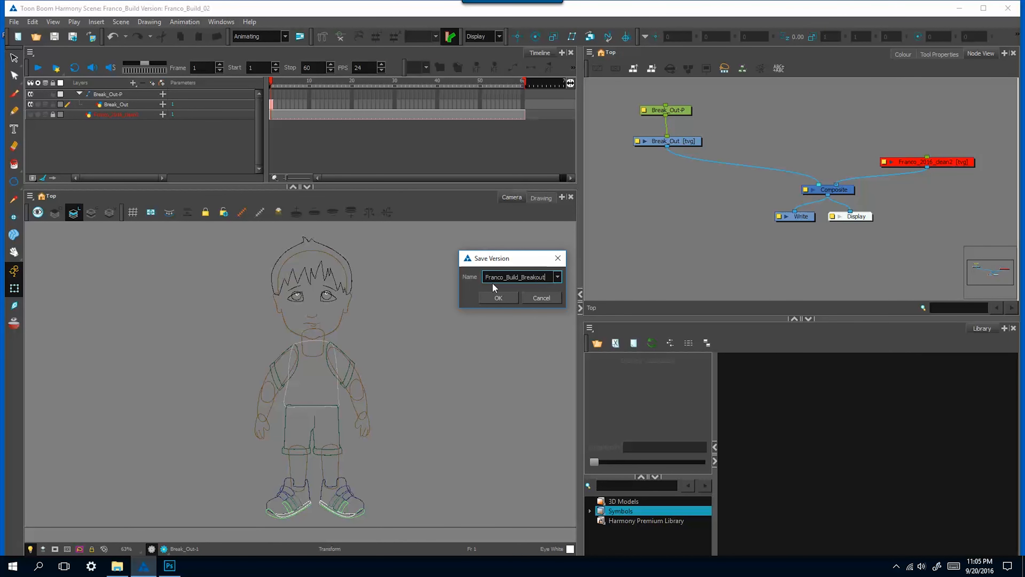
click(498, 297)
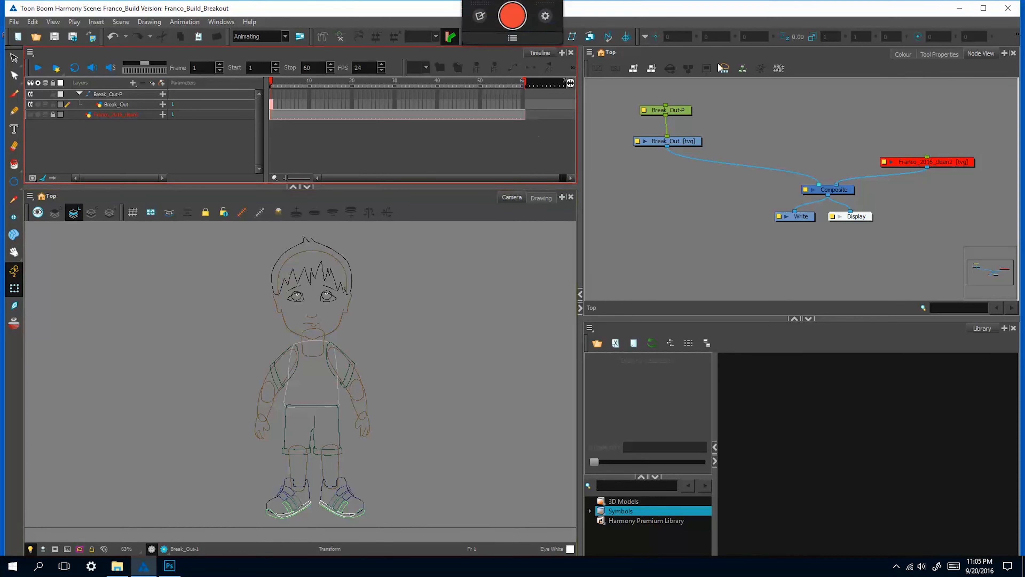
Step: Close the Franco_Build scene together with the program
click(749, 244)
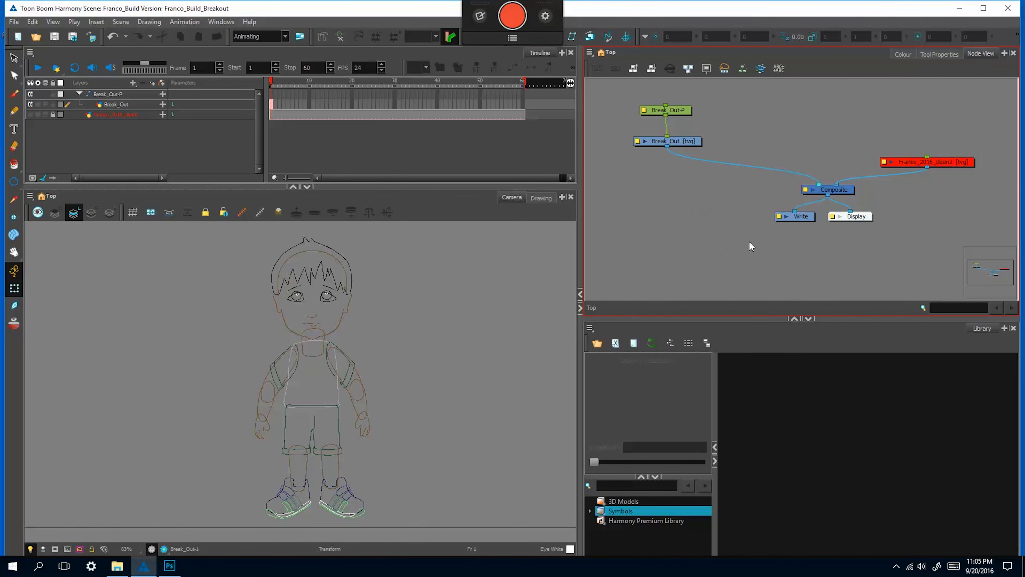
click(1007, 9)
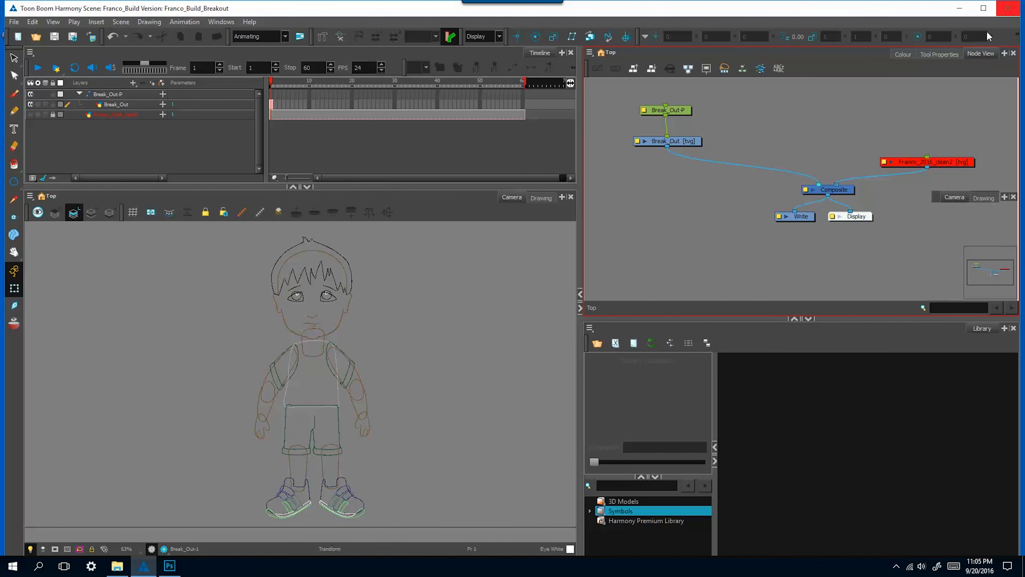